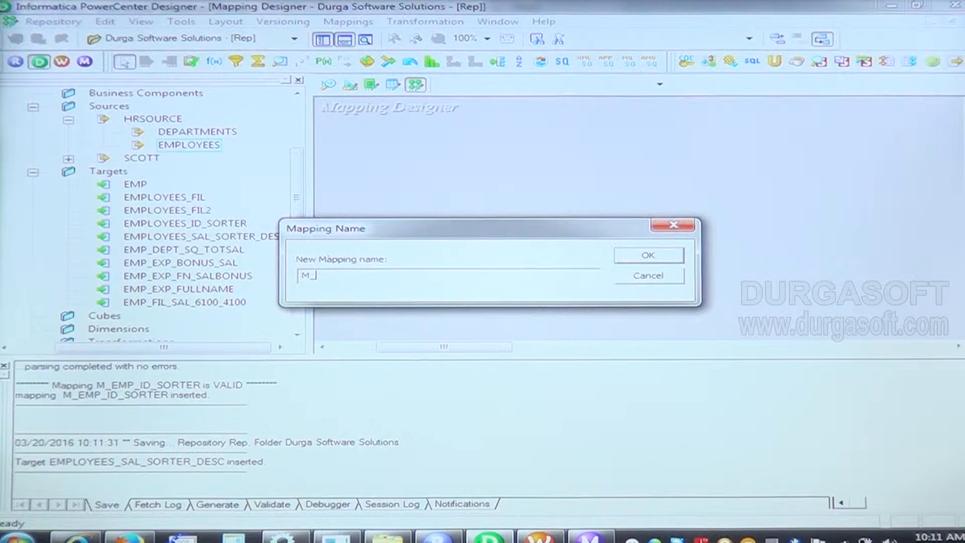
# Step: Name the new mapping M_EMP_SAL_SORTER_DESC and create it
pyautogui.write('EMP_SAL_SORTER_DESC')
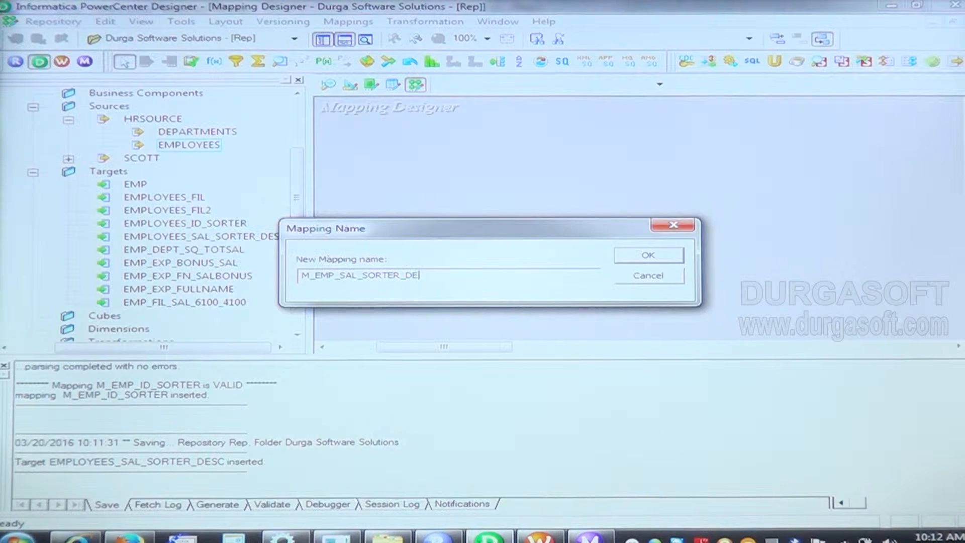
pyautogui.click(650, 256)
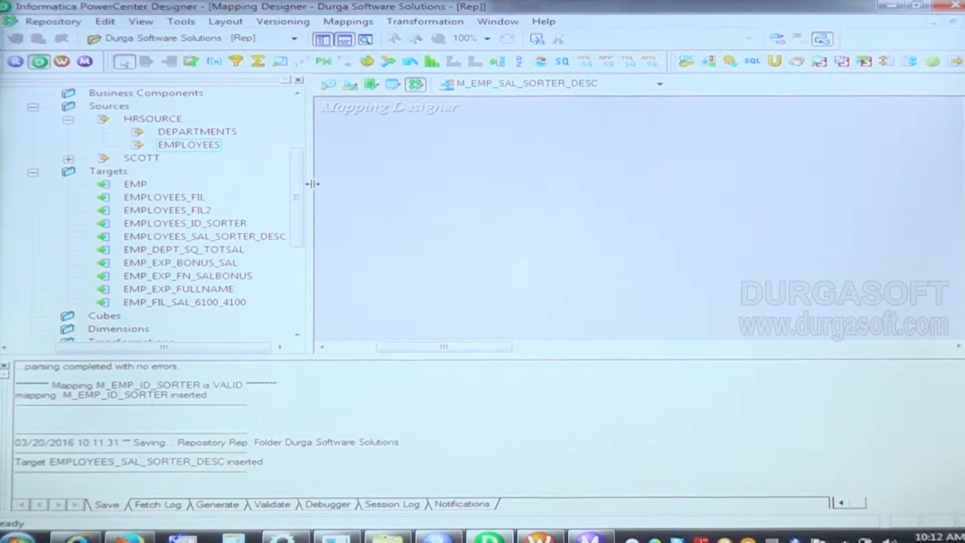
# Step: Add the EMPLOYEES source to the mapping, iconize its definition, and enlarge the source qualifier to show all its ports
pyautogui.moveTo(186, 145); pyautogui.dragTo(440, 151)
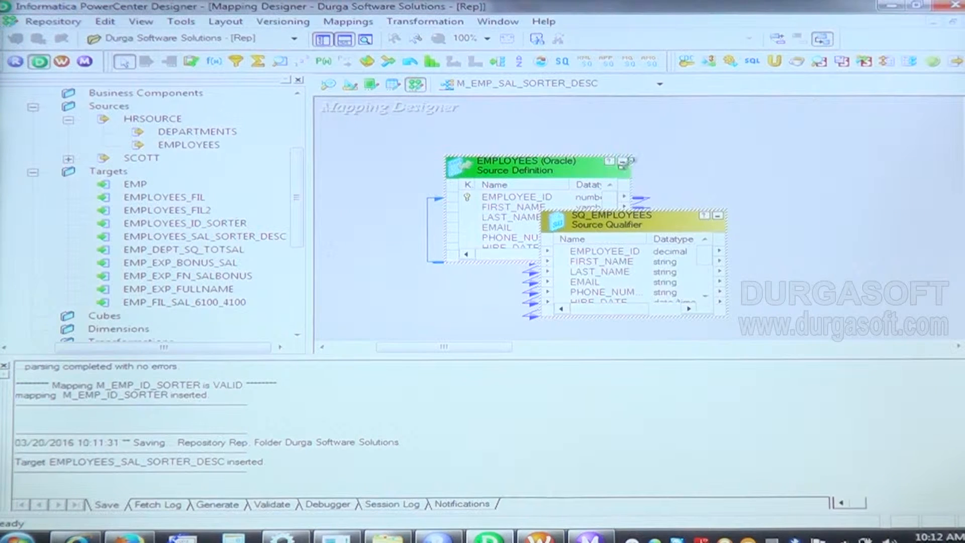
pyautogui.click(624, 166)
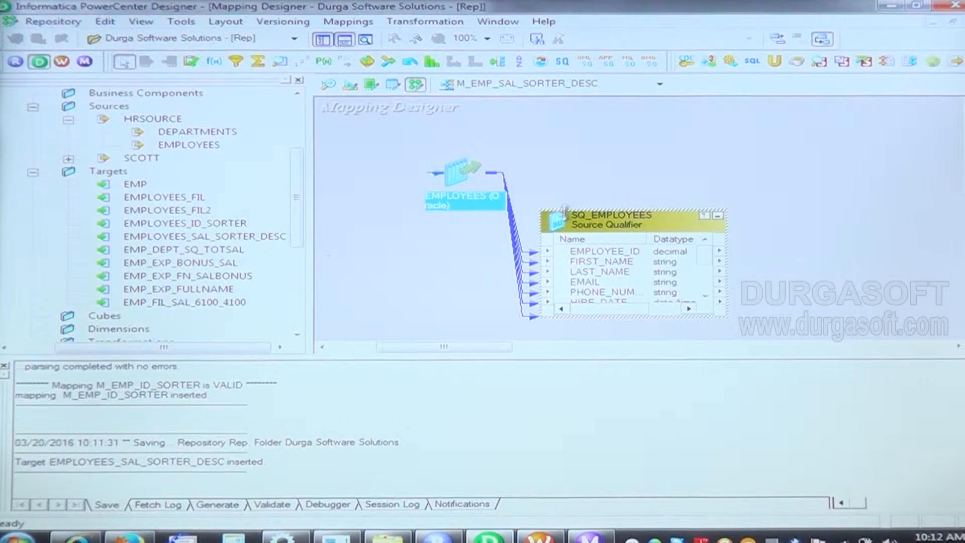
pyautogui.moveTo(566, 211); pyautogui.dragTo(526, 117)
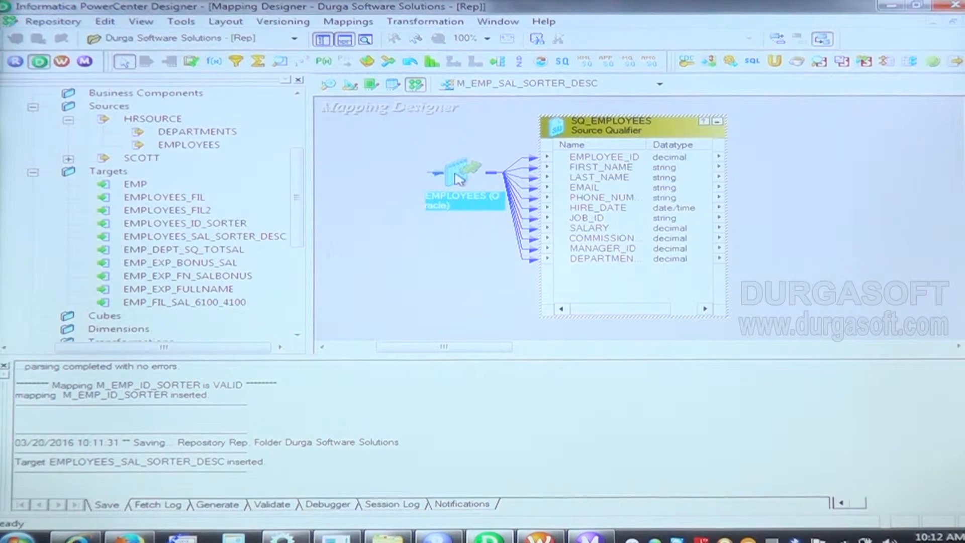
pyautogui.moveTo(459, 180); pyautogui.dragTo(334, 178)
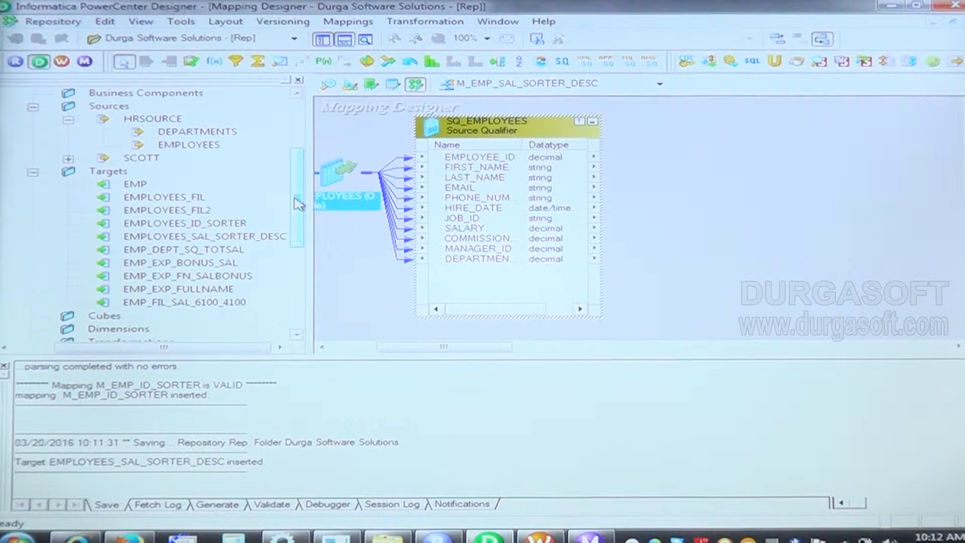
# Step: Add the EMPLOYEES_SAL_SORTER_DESC target to the mapping and enlarge it to show all its columns
pyautogui.click(230, 237)
pyautogui.moveTo(230, 237); pyautogui.dragTo(816, 114)
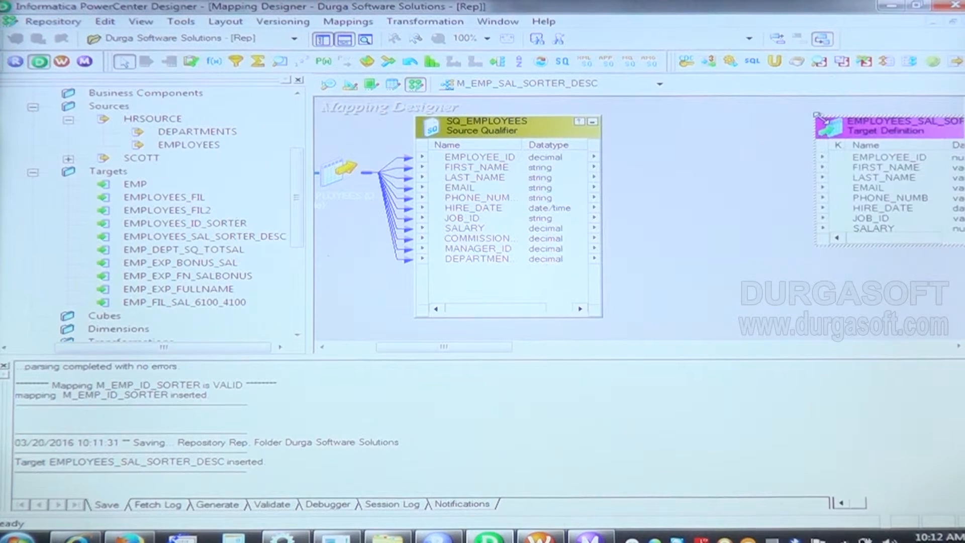
pyautogui.click(816, 249)
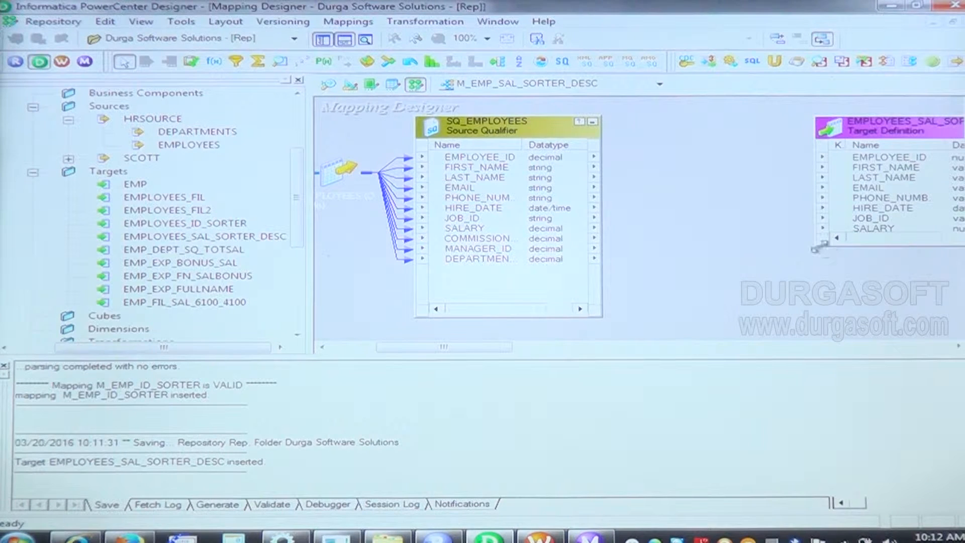
pyautogui.moveTo(817, 248); pyautogui.dragTo(816, 314)
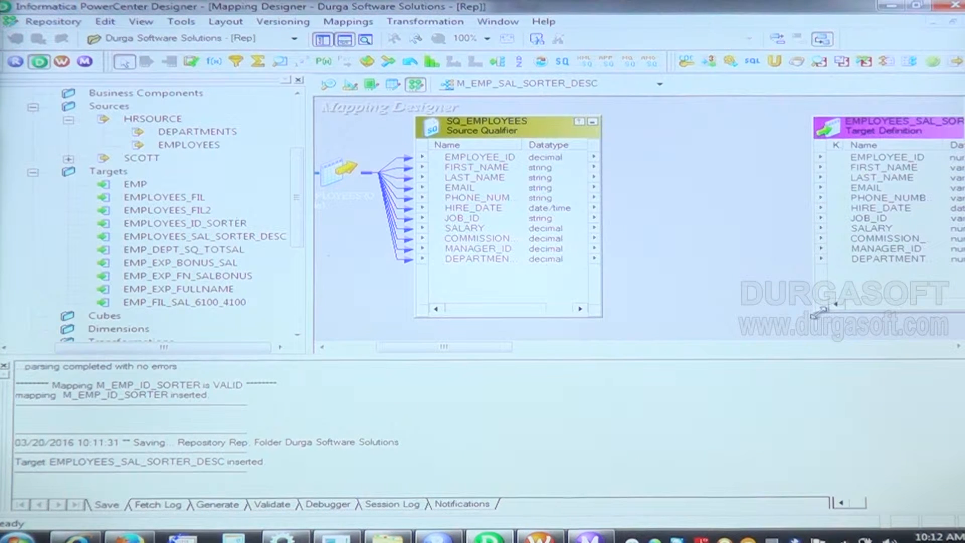
# Step: Make room beside the source qualifier and place an enlarged Sorter transformation between it and the target
pyautogui.moveTo(479, 129); pyautogui.dragTo(437, 131)
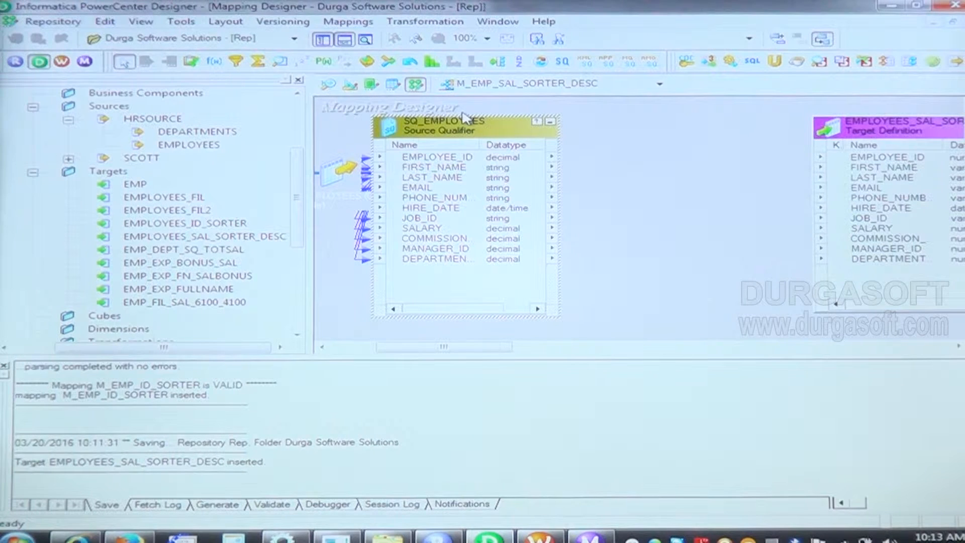
pyautogui.click(520, 61)
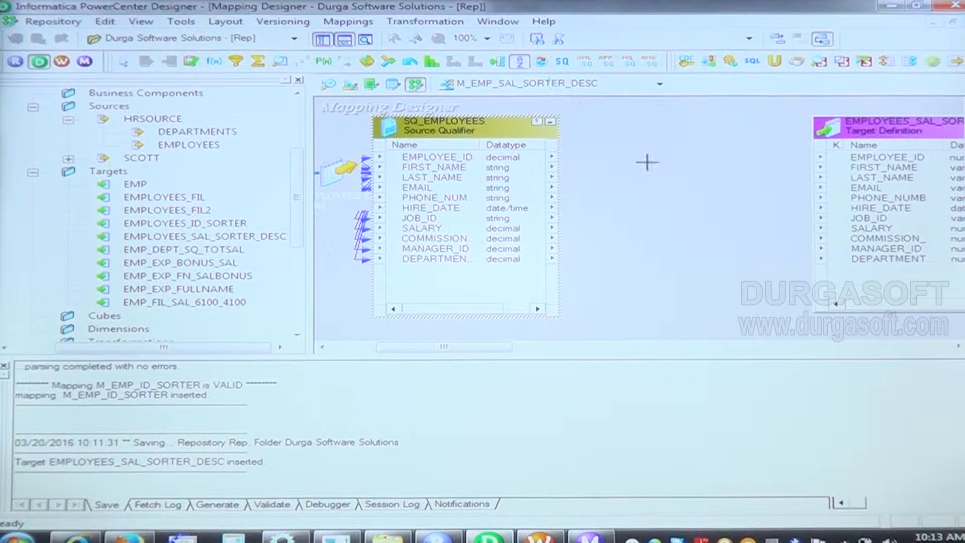
pyautogui.click(643, 132)
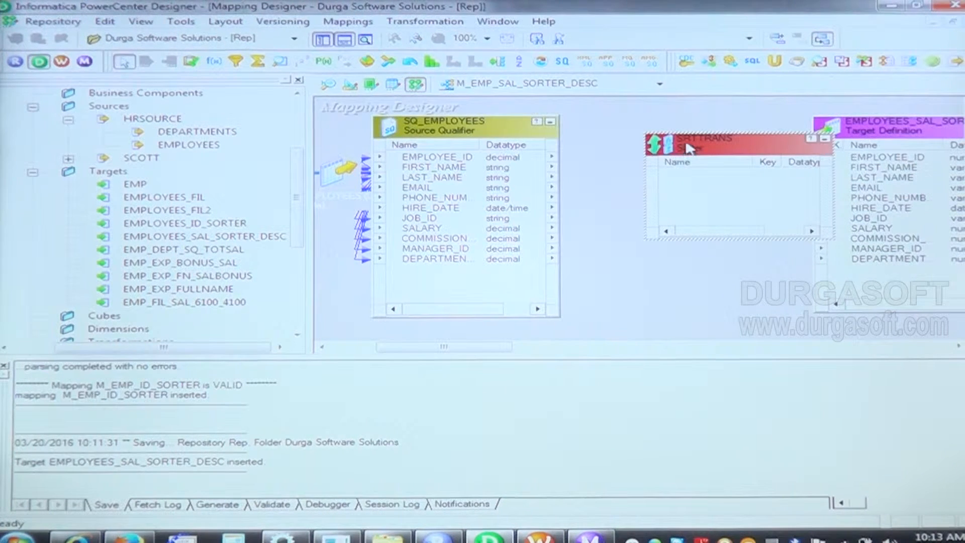
pyautogui.moveTo(639, 132); pyautogui.dragTo(634, 129)
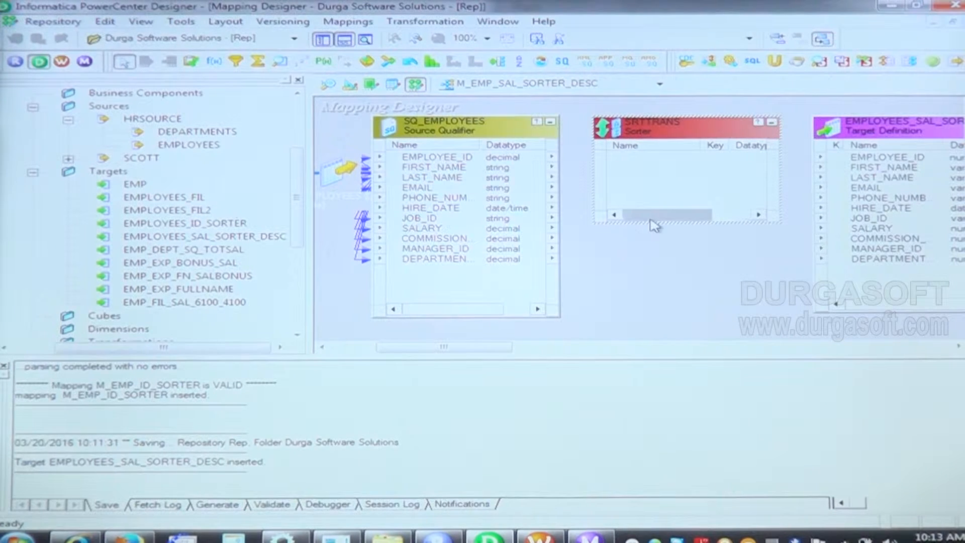
pyautogui.moveTo(650, 222); pyautogui.dragTo(650, 312)
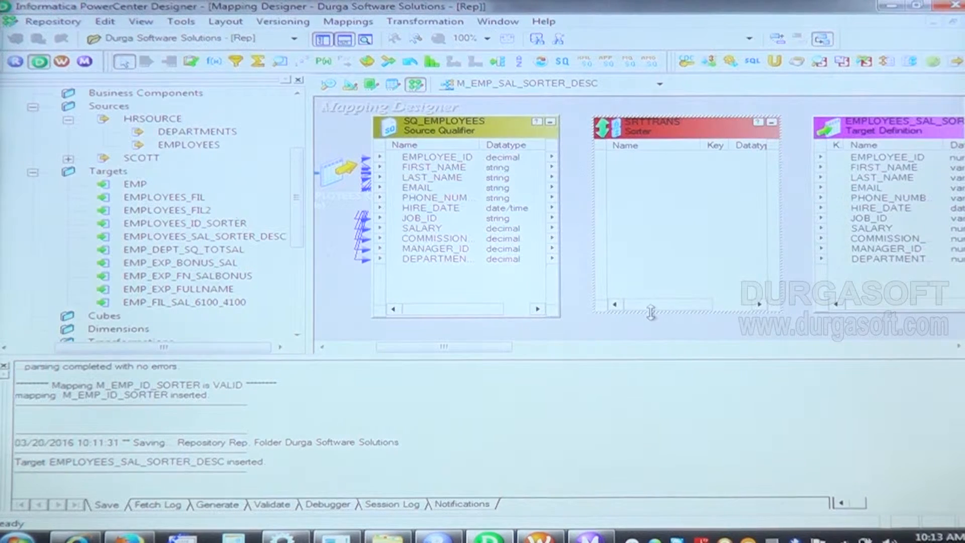
# Step: Link all ports of the SQ_EMPLOYEES source qualifier into the Sorter transformation
pyautogui.click(446, 158)
pyautogui.rightClick(448, 159)
pyautogui.click(483, 167)
pyautogui.moveTo(446, 160); pyautogui.dragTo(623, 162)
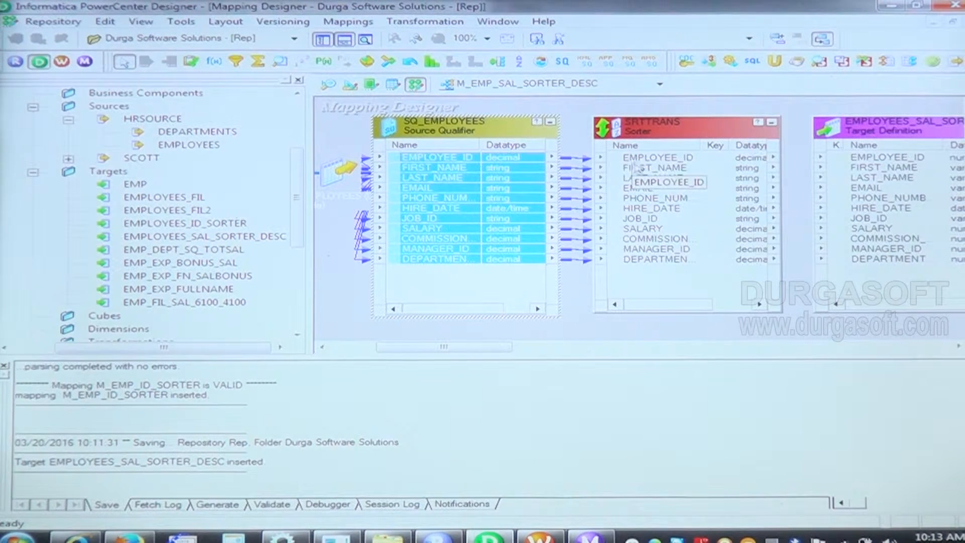
# Step: Open the Sorter transformation's port settings for editing
pyautogui.doubleClick(680, 132)
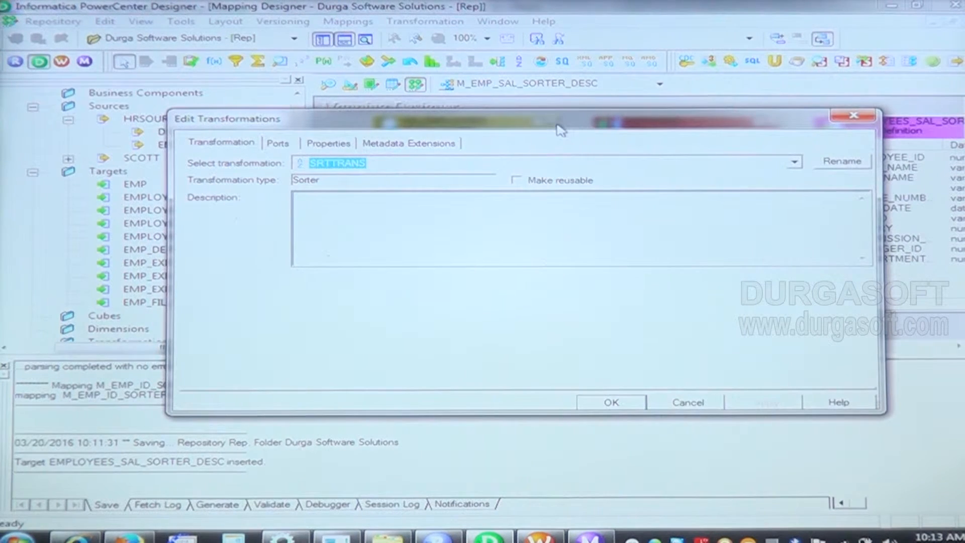
pyautogui.click(284, 145)
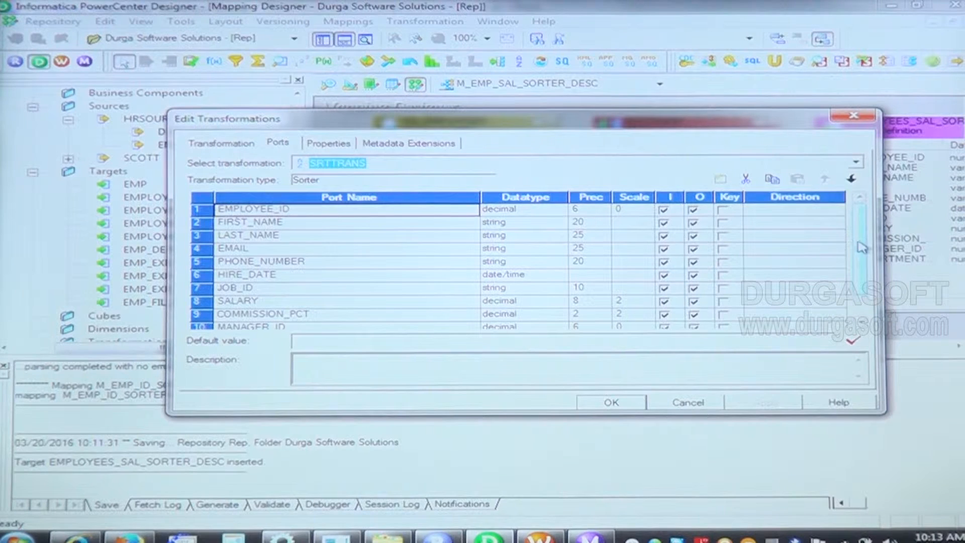
pyautogui.moveTo(864, 246); pyautogui.dragTo(861, 274)
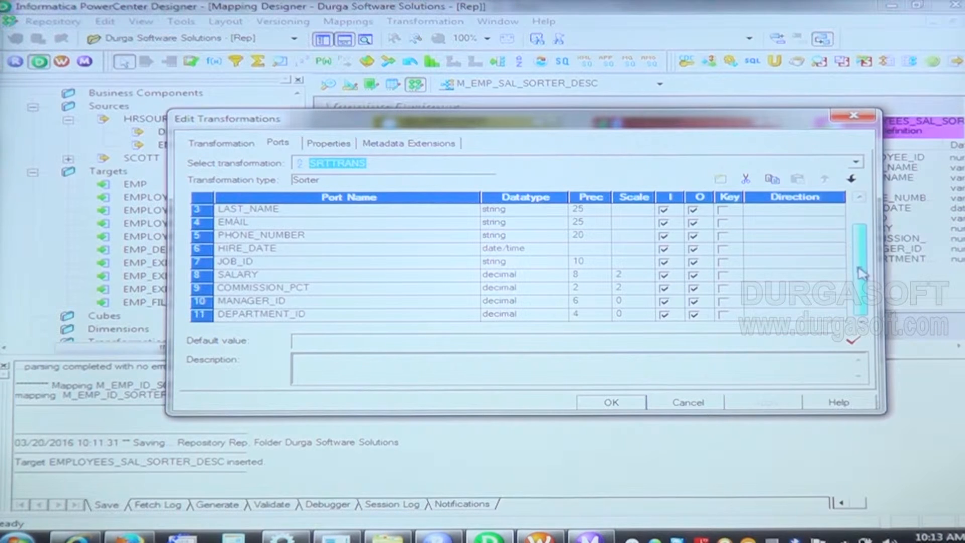
pyautogui.click(724, 288)
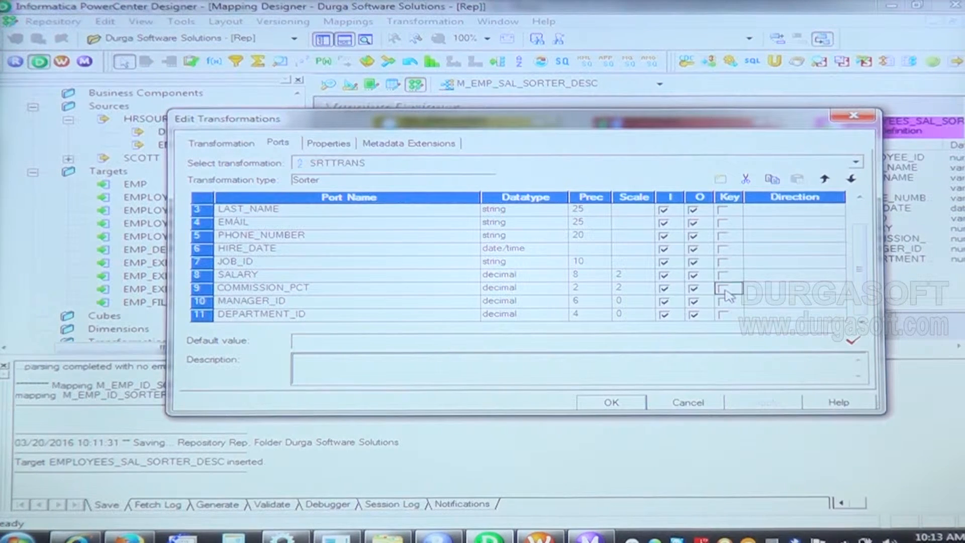
pyautogui.click(814, 289)
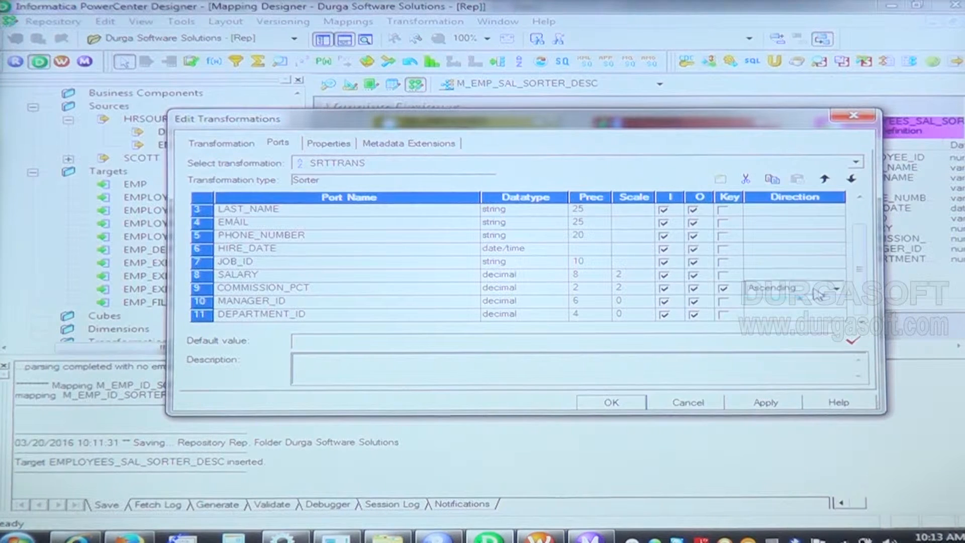
pyautogui.click(806, 312)
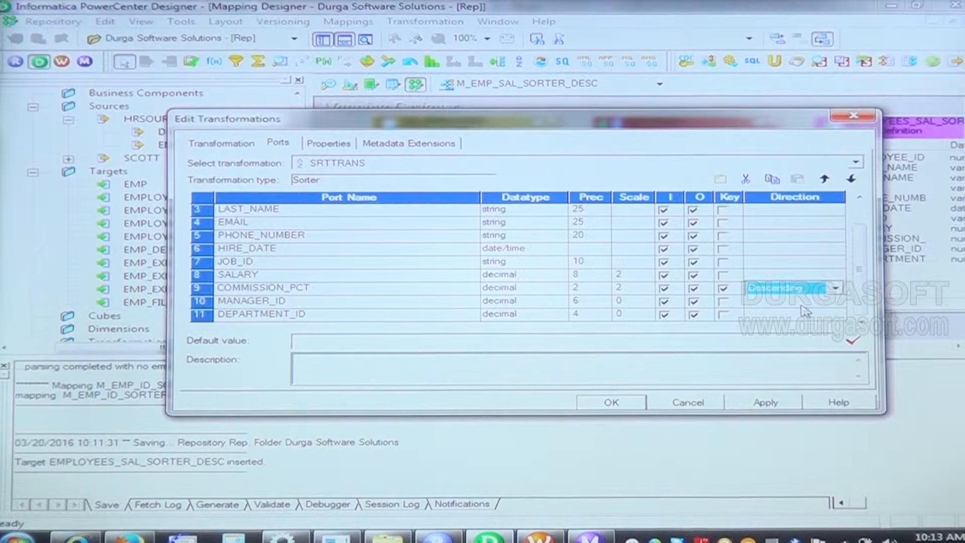
pyautogui.click(724, 287)
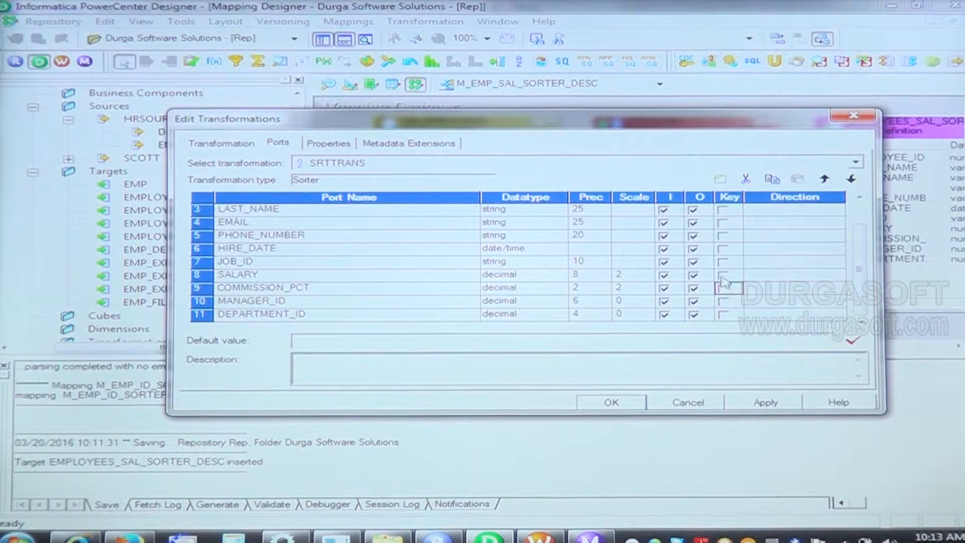
# Step: Make SALARY the Sorter's key port with Descending direction and apply the transformation changes
pyautogui.click(722, 275)
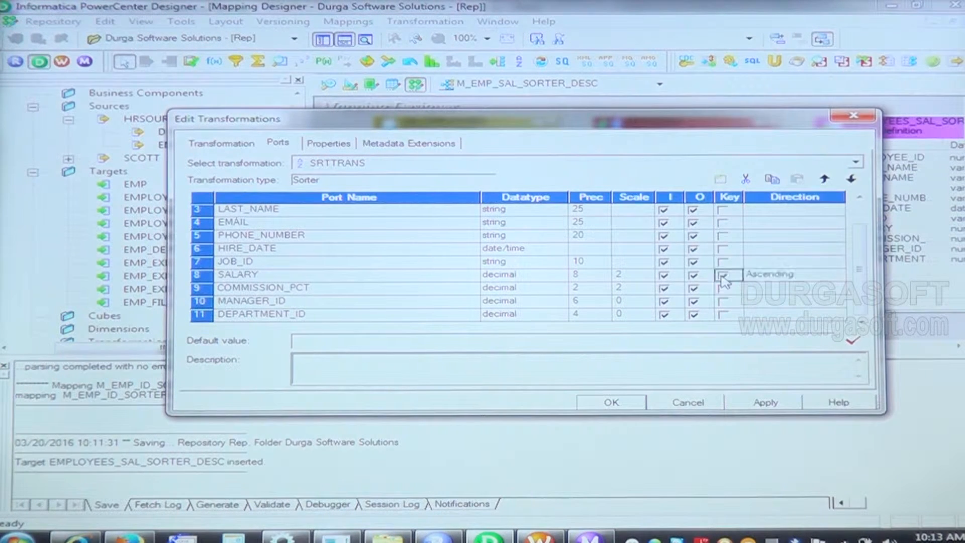
pyautogui.click(815, 276)
pyautogui.click(807, 299)
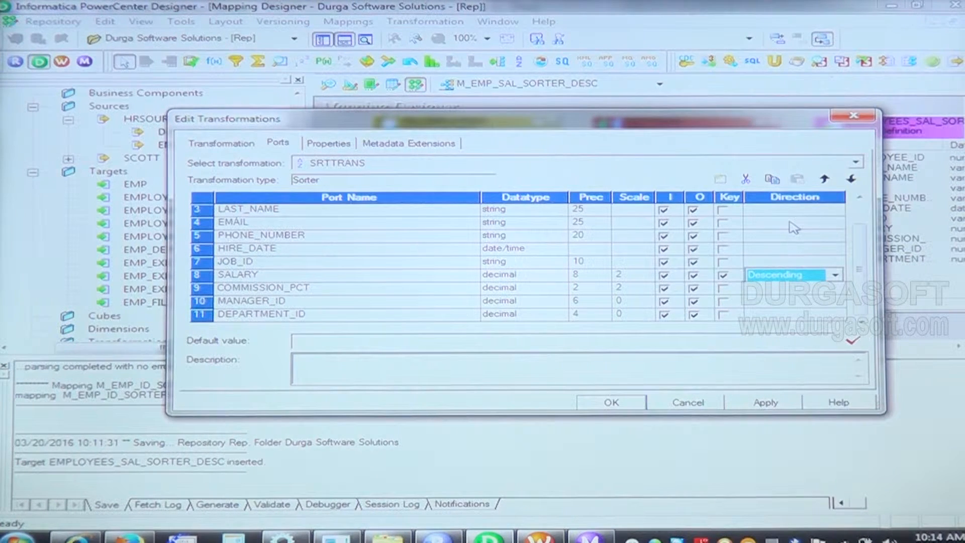
pyautogui.click(764, 402)
pyautogui.click(765, 402)
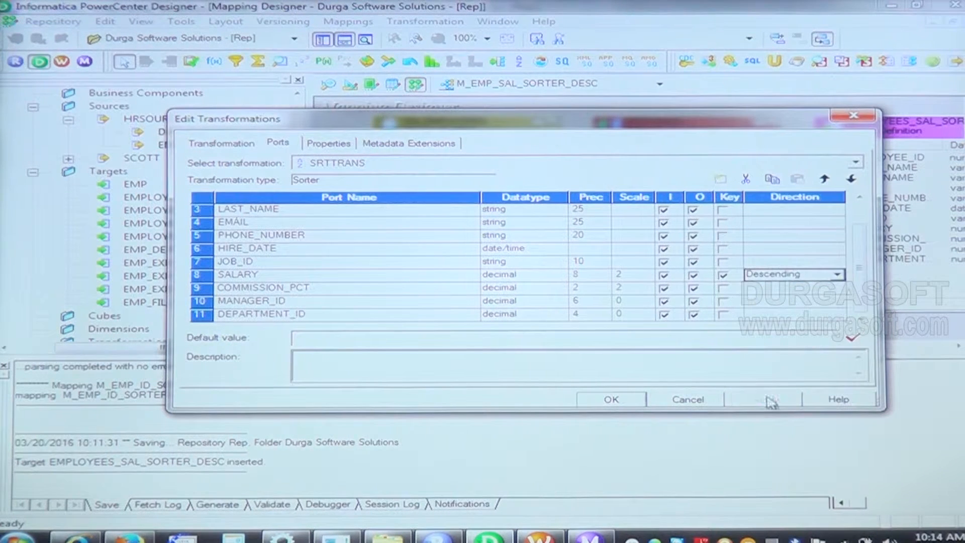
pyautogui.click(611, 399)
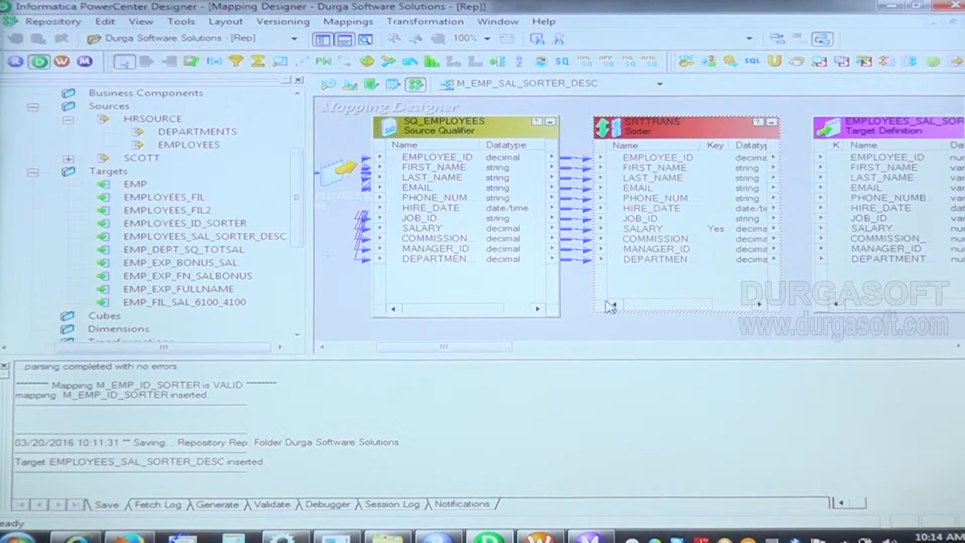
# Step: Link all Sorter ports to the EMPLOYEES_SAL_SORTER_DESC target and save the mapping
pyautogui.rightClick(657, 159)
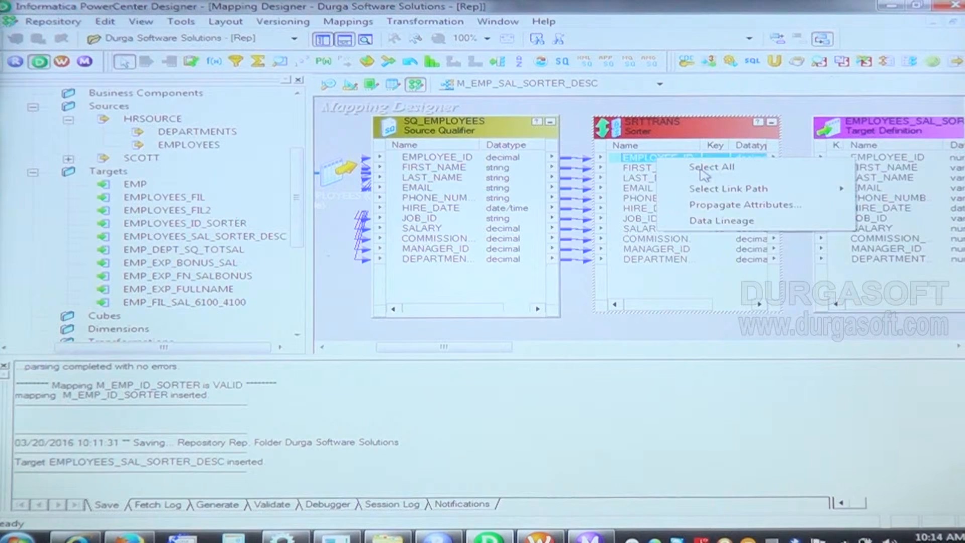
pyautogui.click(683, 166)
pyautogui.moveTo(683, 166); pyautogui.dragTo(915, 165)
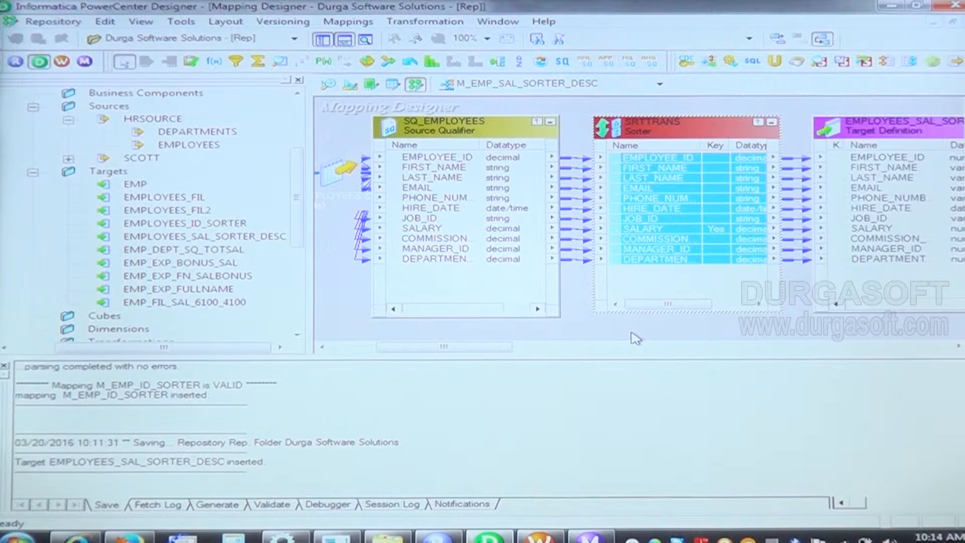
pyautogui.hotkey('ctrl', 's')
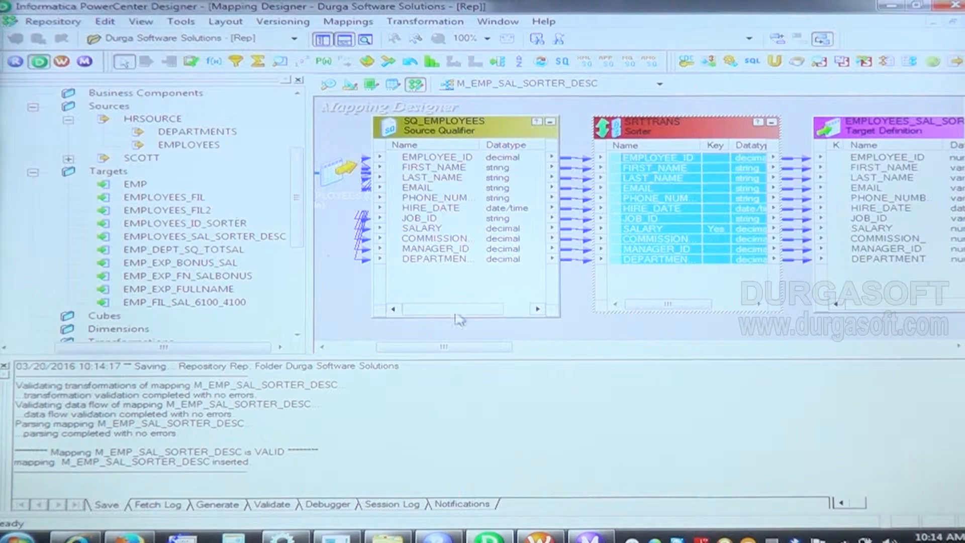
# Step: Delete all links between the Sorter and the target, and resave the mapping to examine its validation messages
pyautogui.click(799, 136)
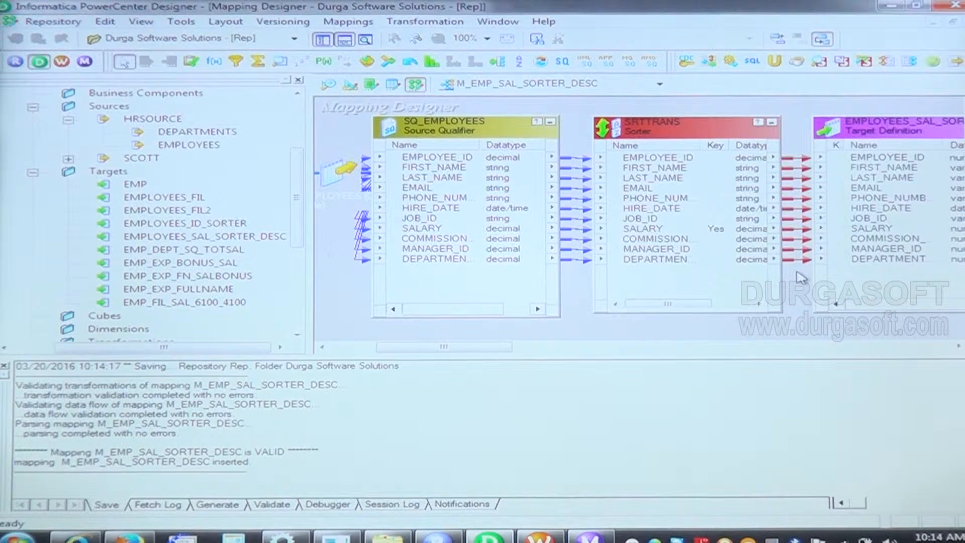
pyautogui.press('Delete')
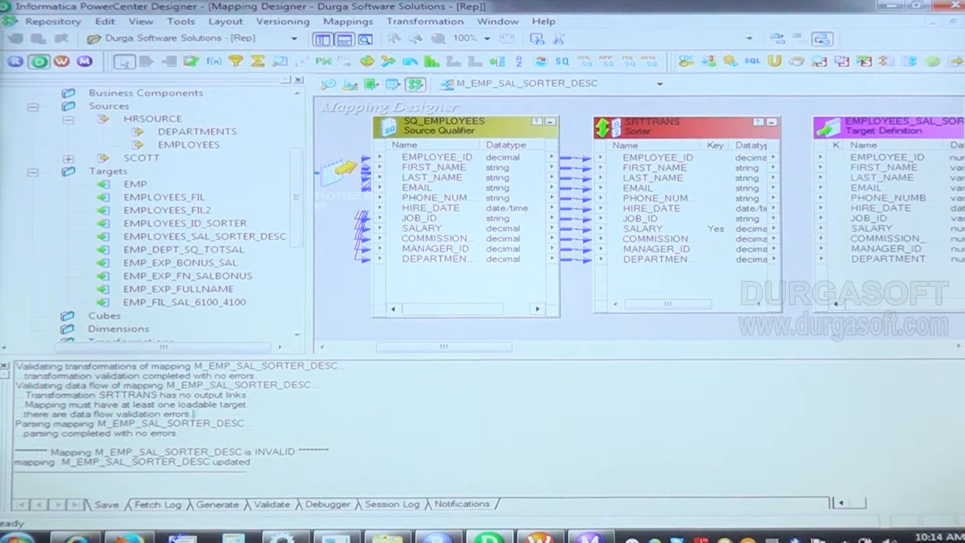
pyautogui.moveTo(206, 415); pyautogui.dragTo(18, 405)
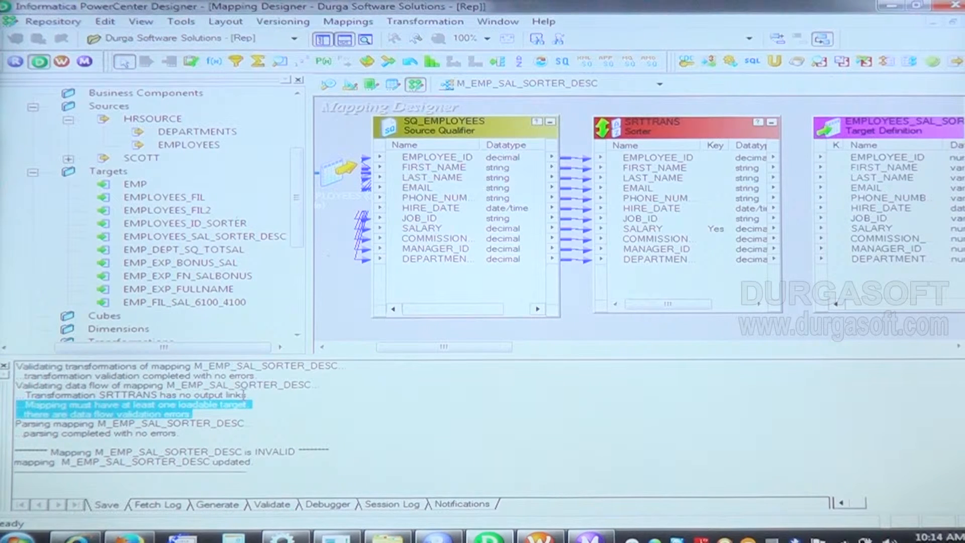
pyautogui.moveTo(244, 396); pyautogui.dragTo(17, 376)
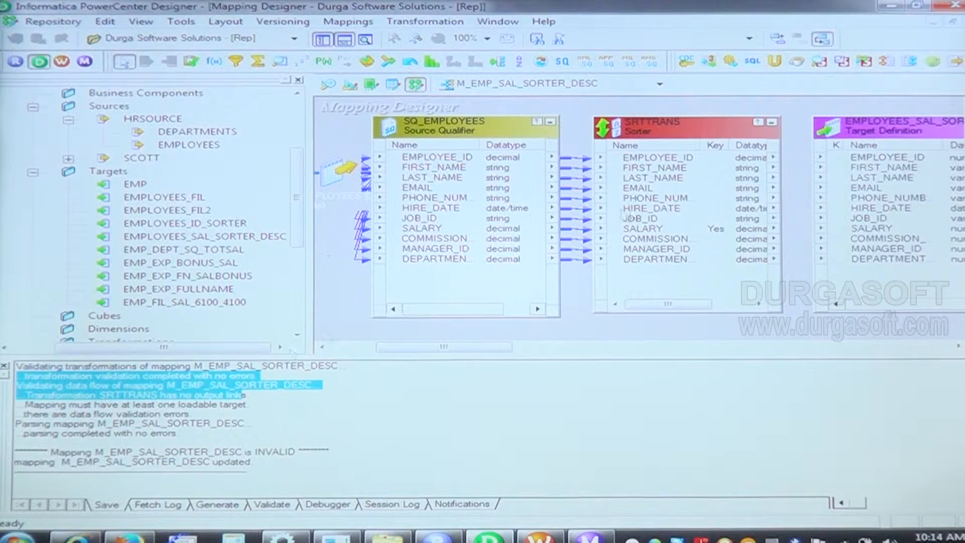
# Step: Link all Sorter ports to the EMPLOYEES_SAL_SORTER_DESC target again and save the mapping
pyautogui.click(679, 160)
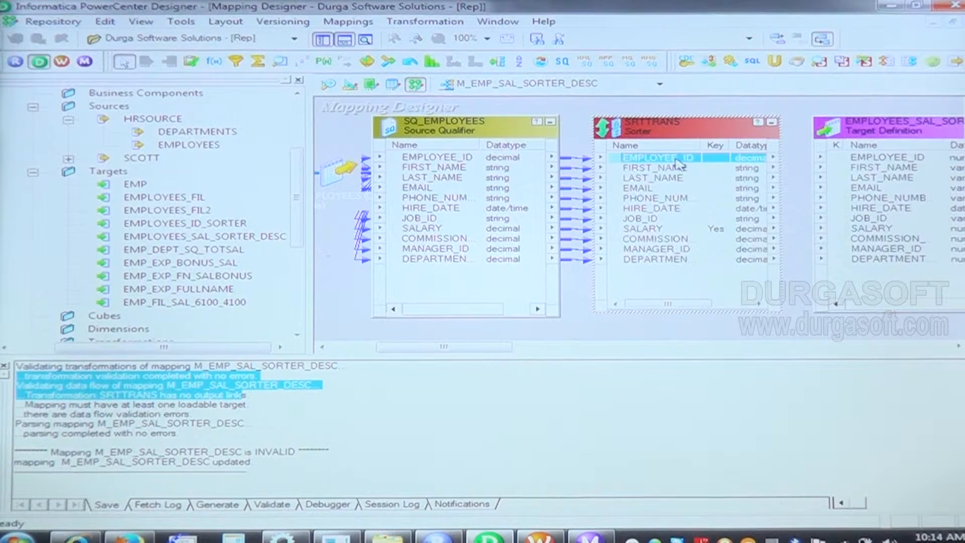
pyautogui.rightClick(678, 161)
pyautogui.click(694, 167)
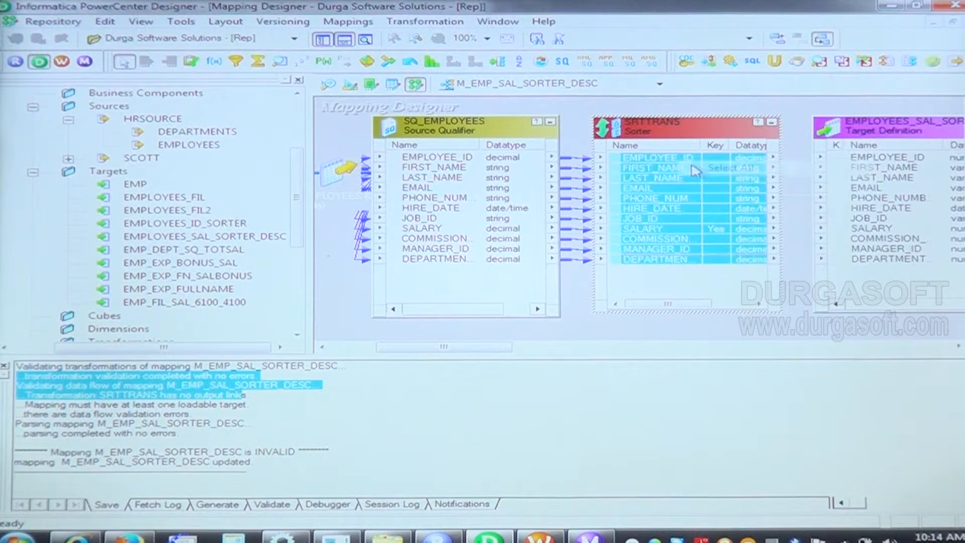
pyautogui.moveTo(685, 162); pyautogui.dragTo(890, 164)
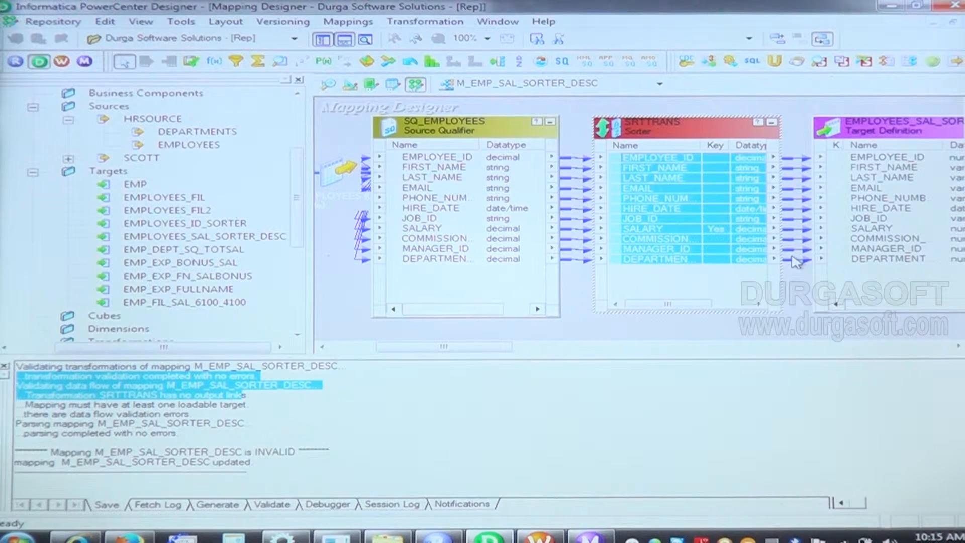
pyautogui.hotkey('ctrl', 's')
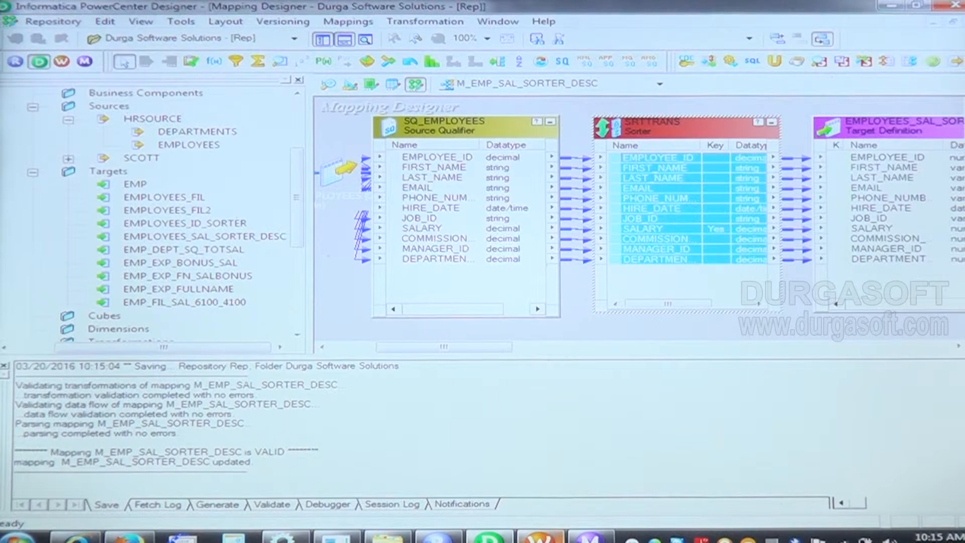
# Step: Switch to Workflow Manager and clear the Task Developer workspace
pyautogui.click(548, 537)
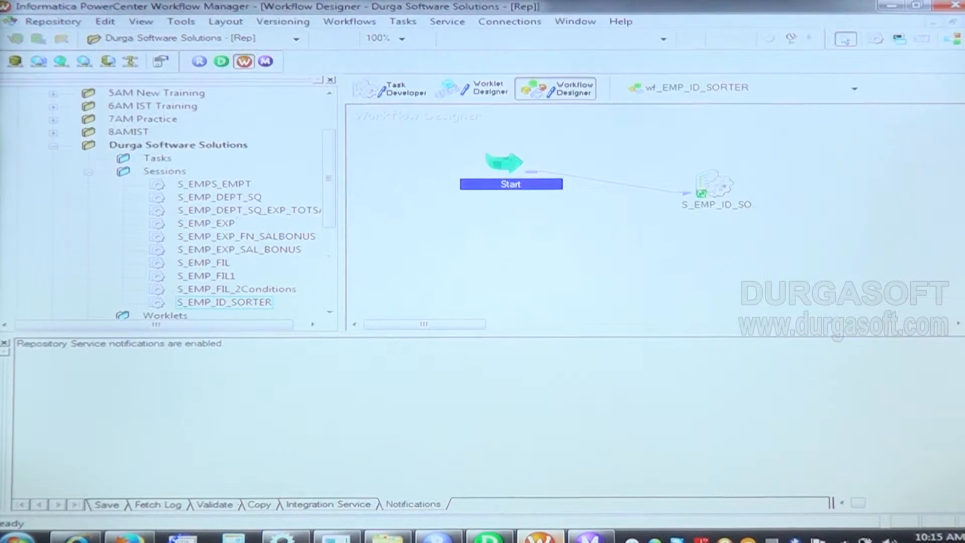
pyautogui.click(401, 90)
pyautogui.rightClick(598, 177)
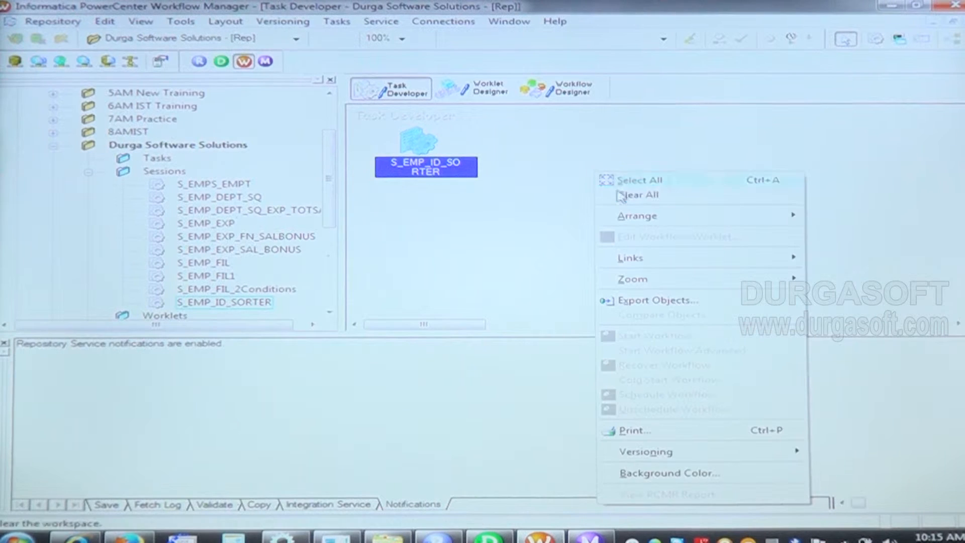
pyautogui.click(625, 199)
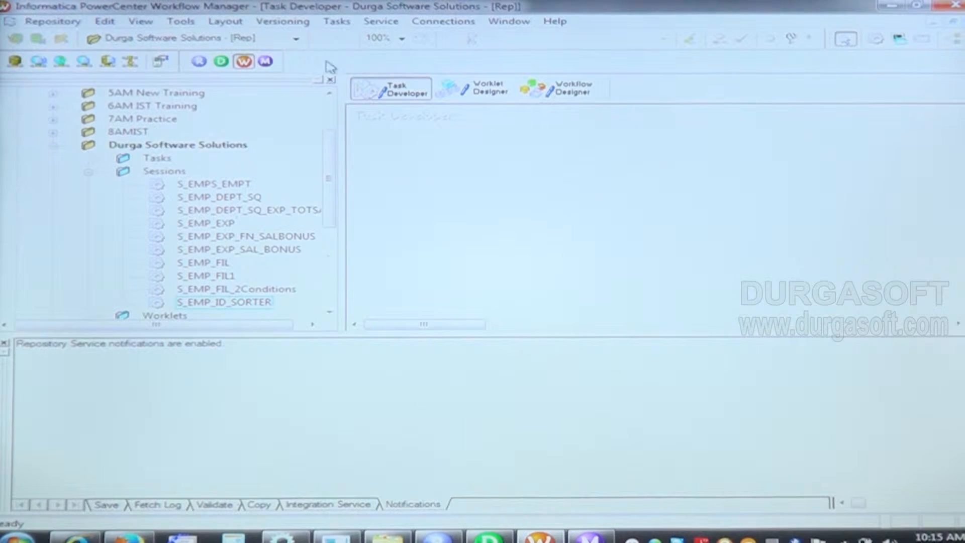
# Step: Create a Session task named S_EMP_SAL_DESC associated with the mapping M_EMP_SAL_SORTER_DESC
pyautogui.click(336, 23)
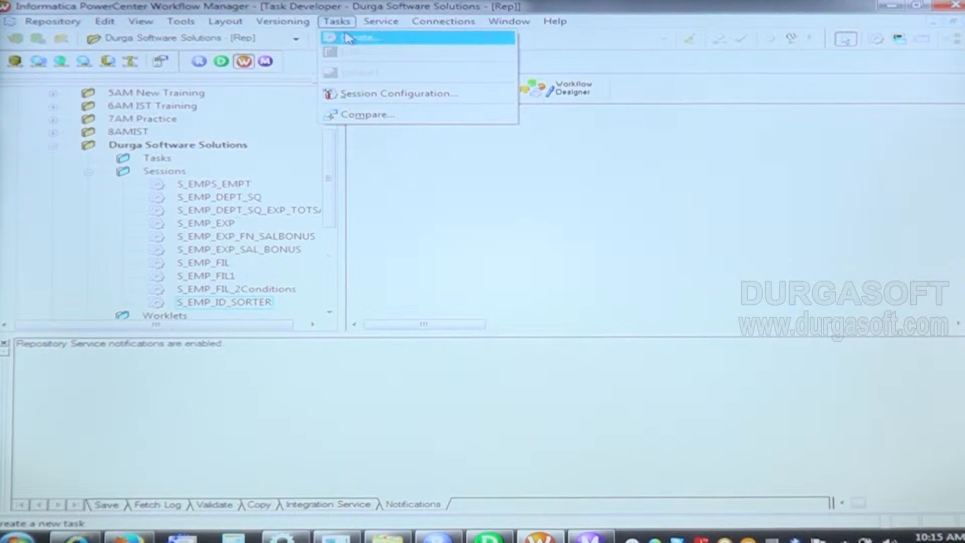
pyautogui.click(348, 38)
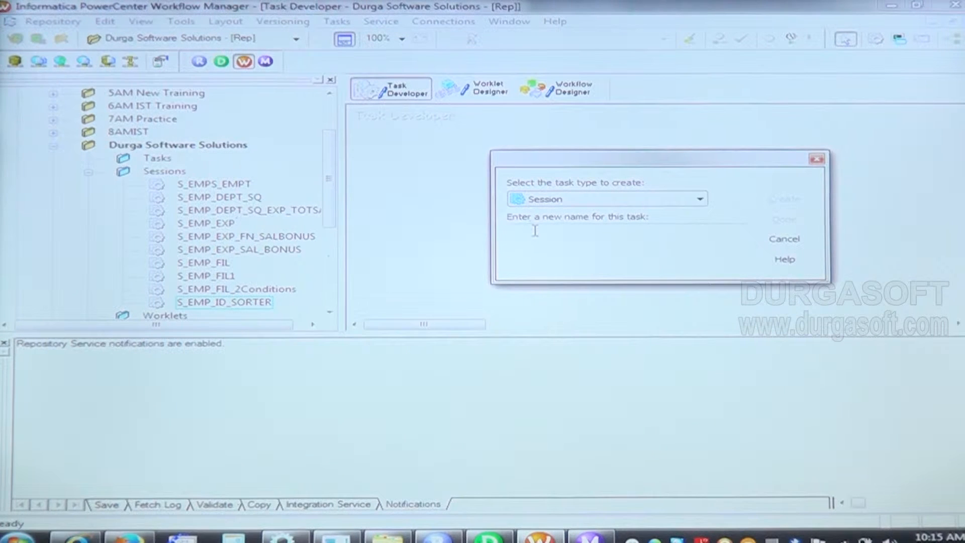
pyautogui.write('S_EMP_SAL_DESC')
pyautogui.click(784, 201)
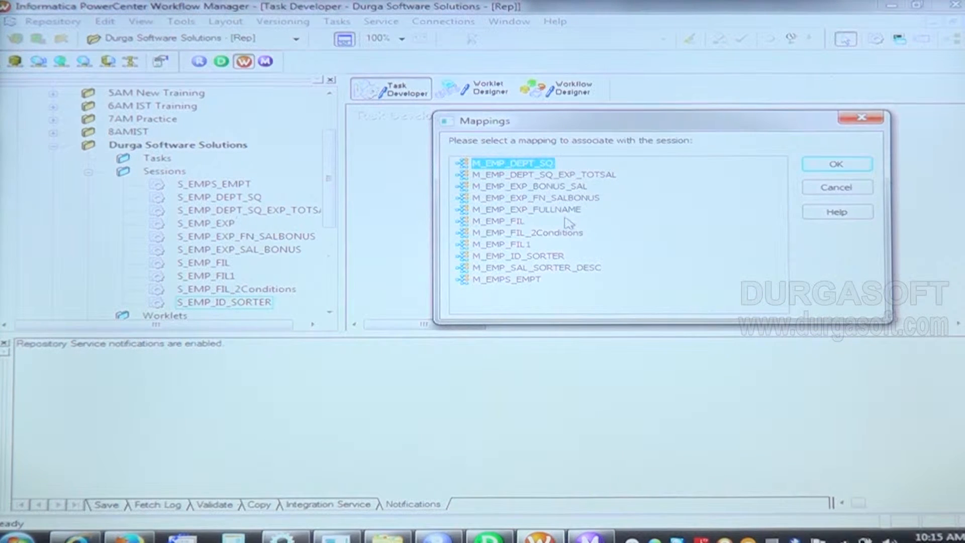
pyautogui.click(558, 269)
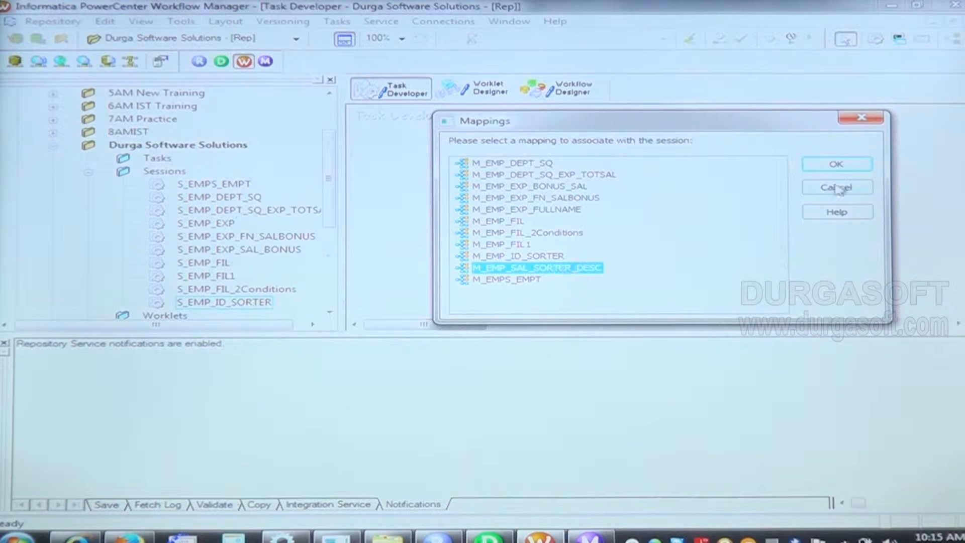
pyautogui.click(837, 168)
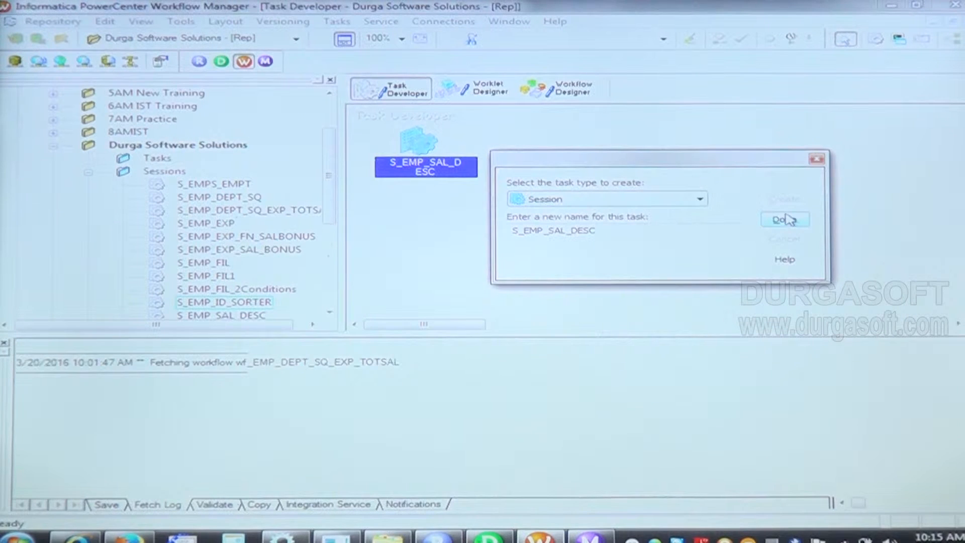
pyautogui.click(786, 219)
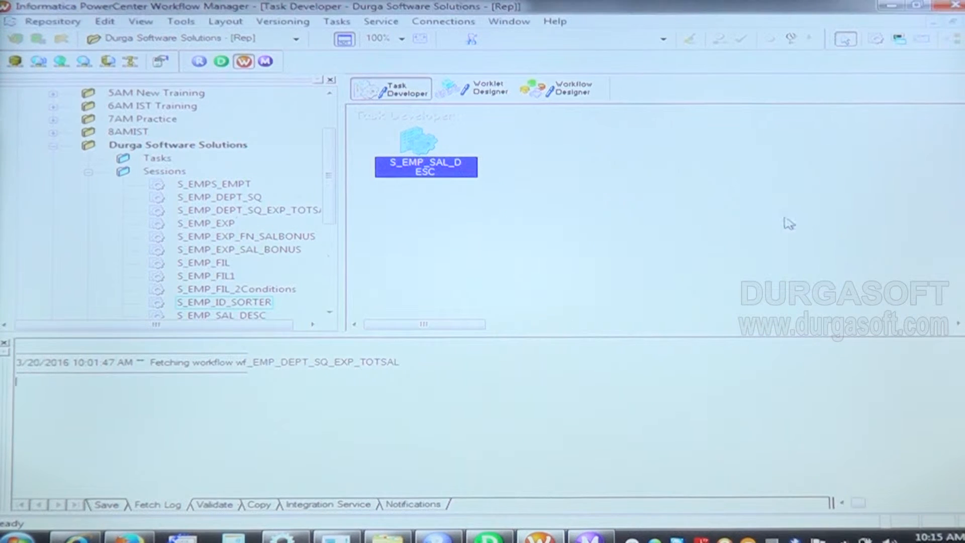
# Step: In the S_EMP_SAL_DESC session's mapping settings, set the SQ_EMPLOYEES source database connection to HR
pyautogui.doubleClick(416, 144)
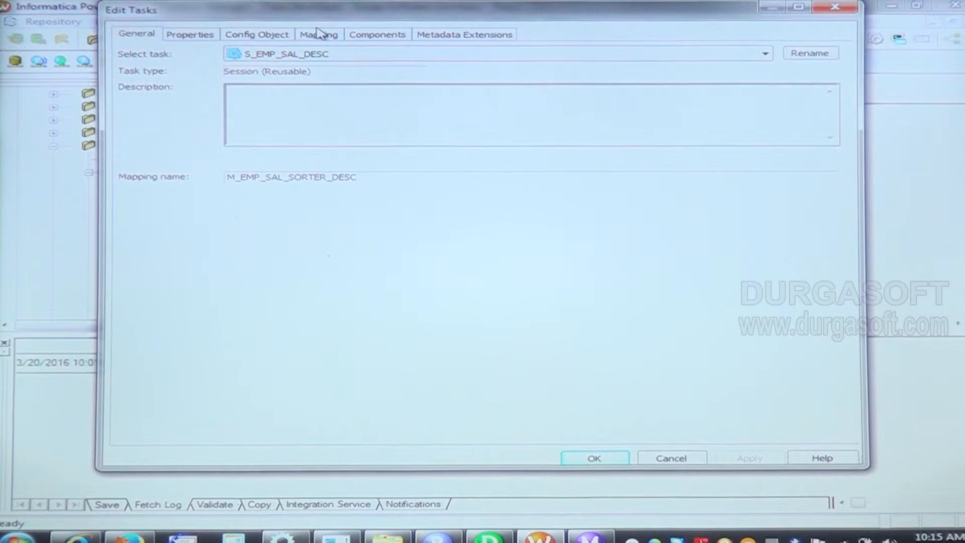
pyautogui.click(320, 36)
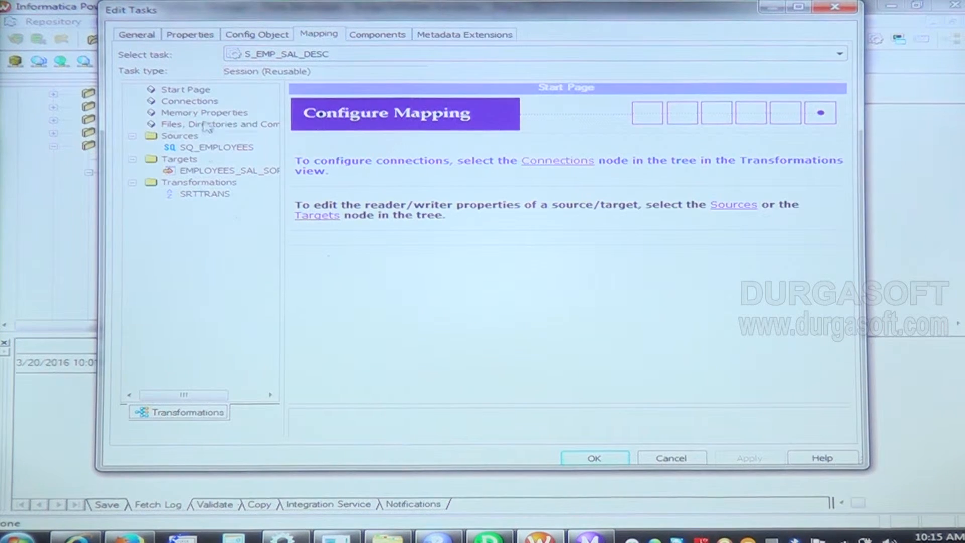
pyautogui.click(205, 148)
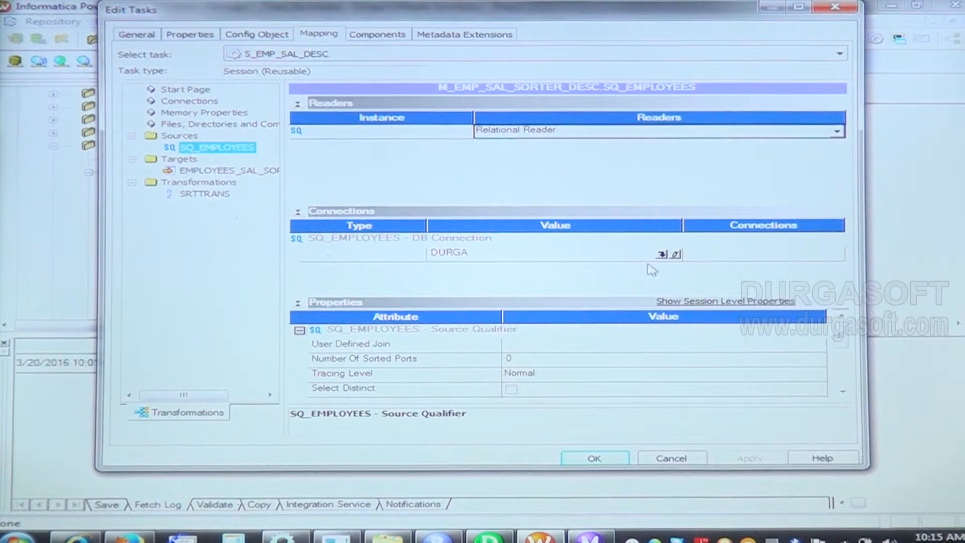
pyautogui.click(662, 254)
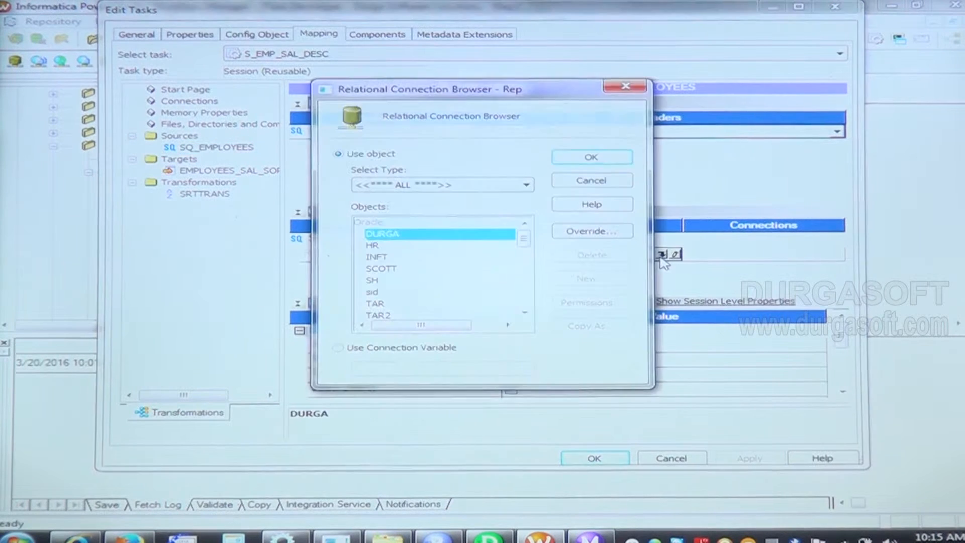
pyautogui.click(373, 246)
pyautogui.click(592, 158)
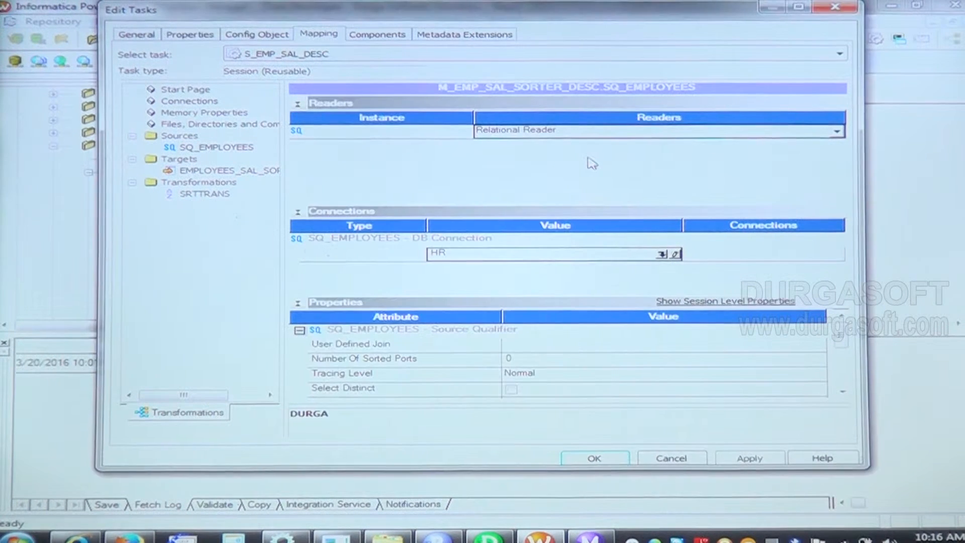
# Step: Set the EMPLOYEES_SAL_SORTER_DESC target's load type to Normal, then apply the changes and save the session
pyautogui.click(210, 173)
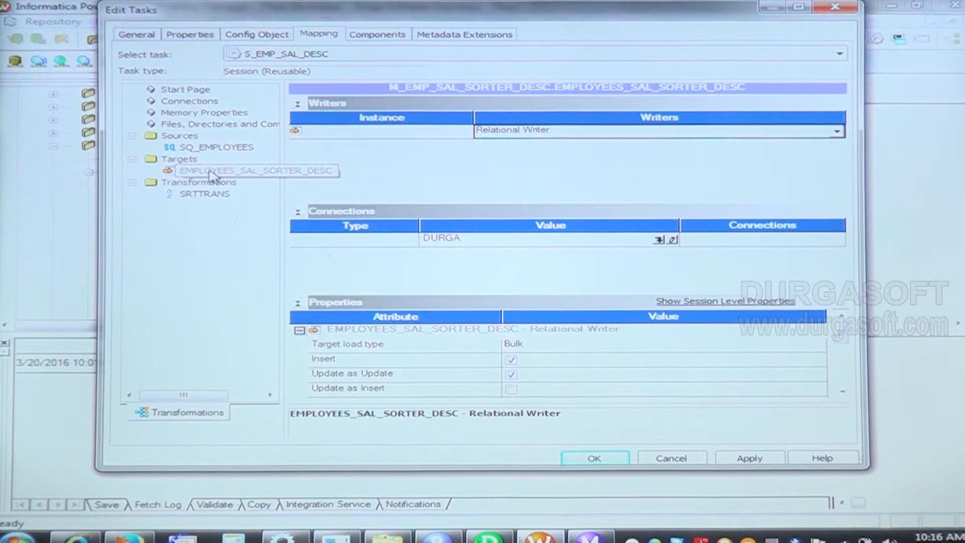
pyautogui.click(601, 343)
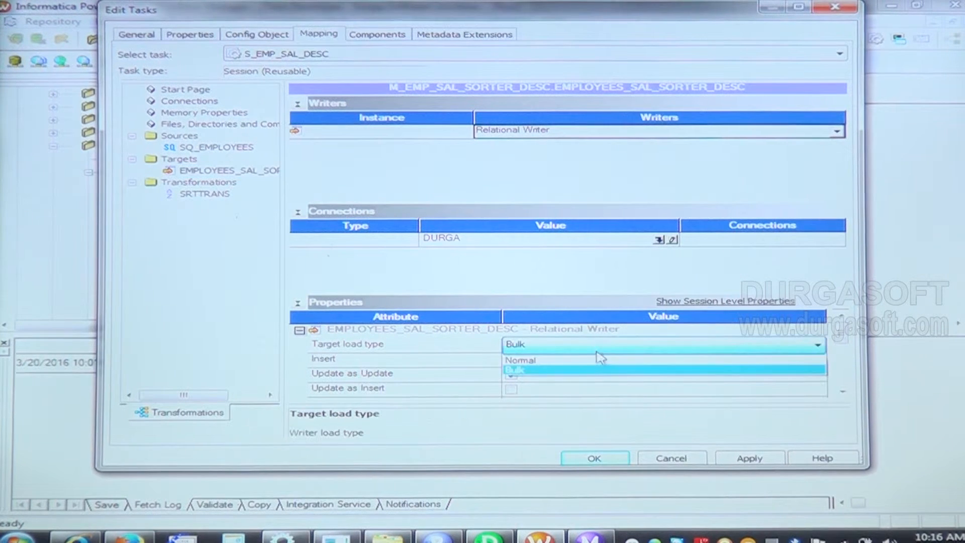
pyautogui.click(606, 358)
pyautogui.click(743, 466)
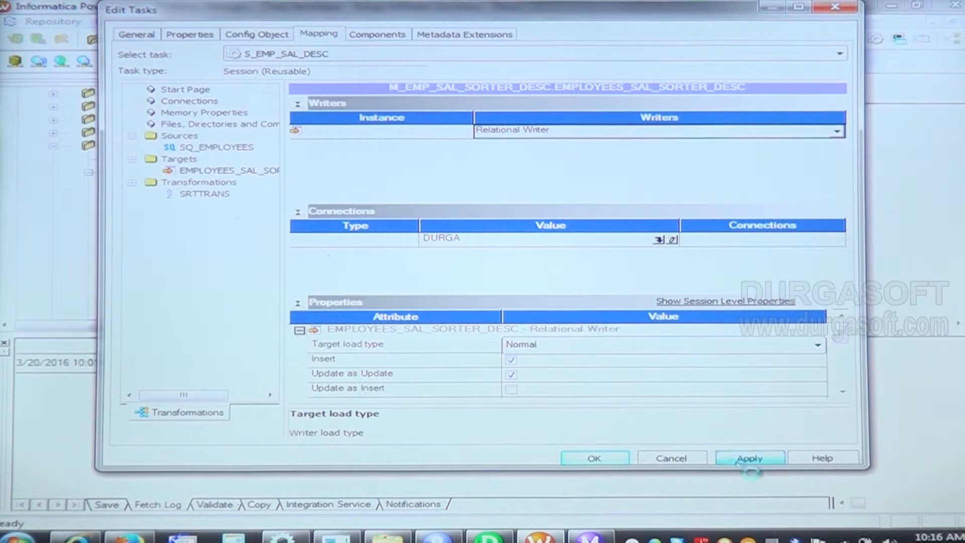
pyautogui.click(593, 457)
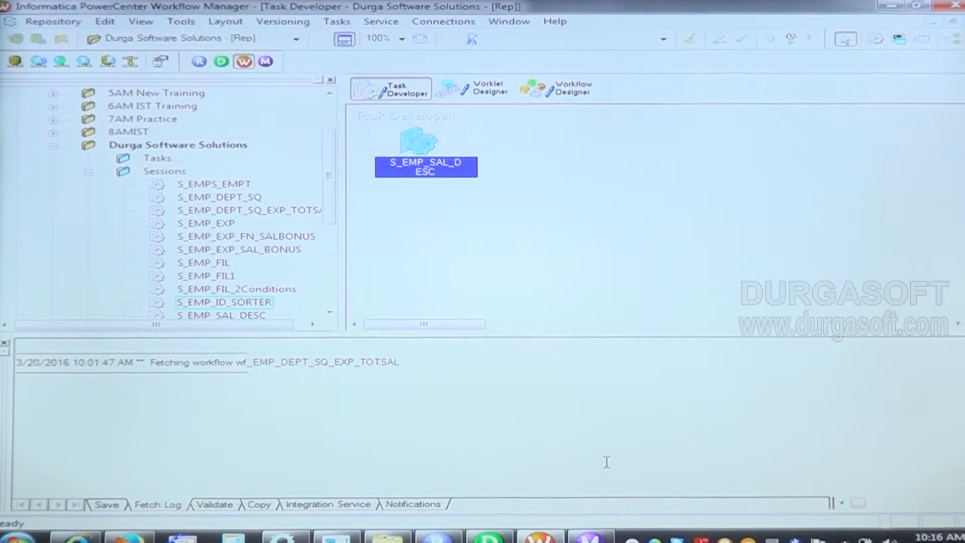
pyautogui.hotkey('ctrl', 's')
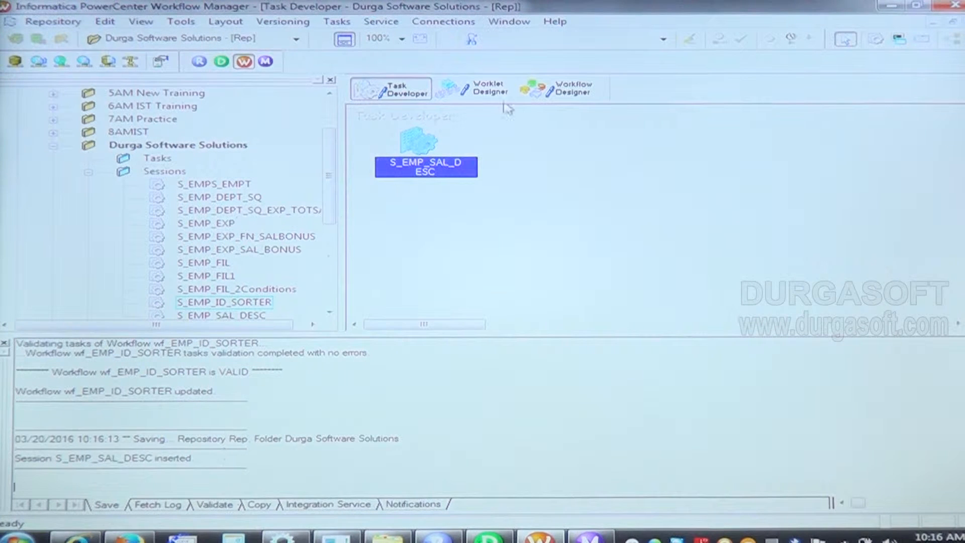
# Step: Create a workflow named wf_EMP_SAL_SORTER_DESC in the Workflow Designer
pyautogui.click(566, 98)
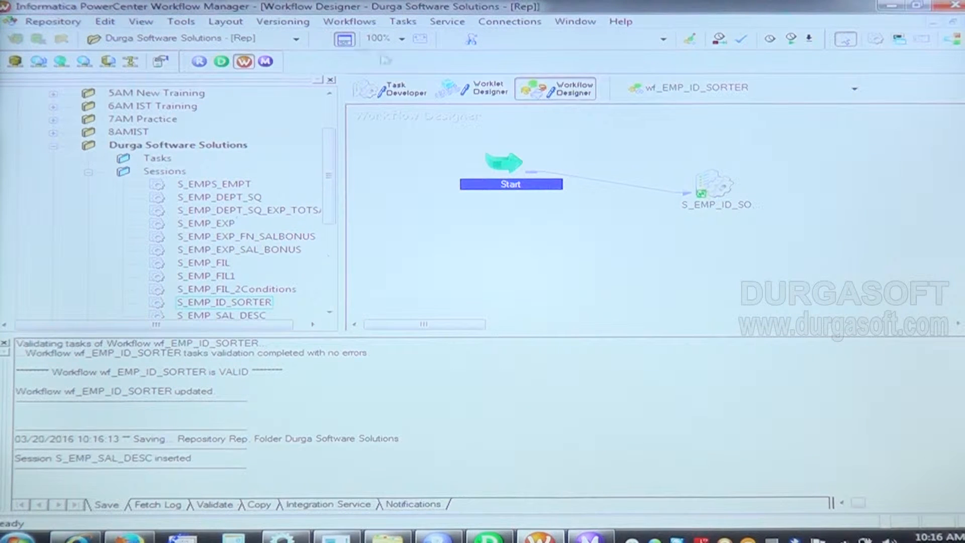
pyautogui.click(356, 22)
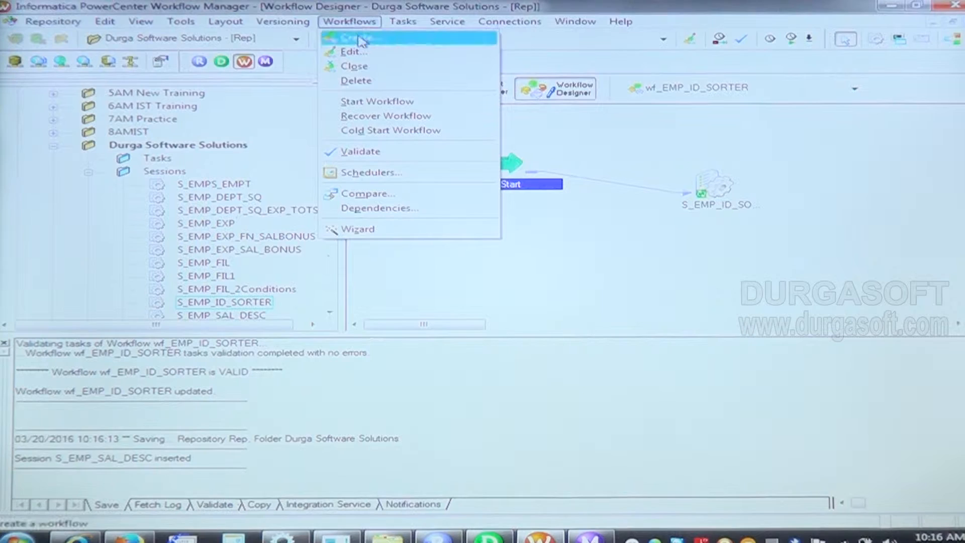
pyautogui.click(359, 37)
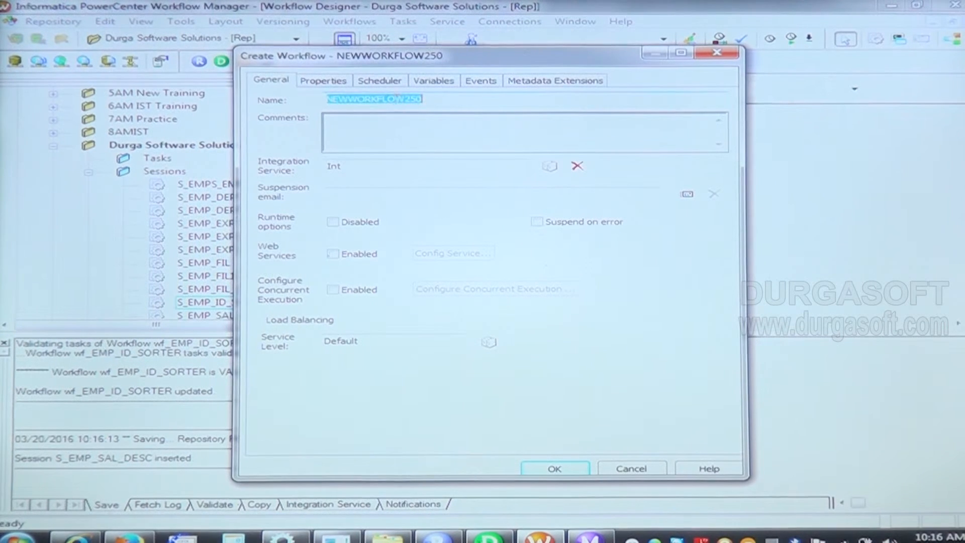
pyautogui.write('wf_EMP_SAL_SORTER_DESC')
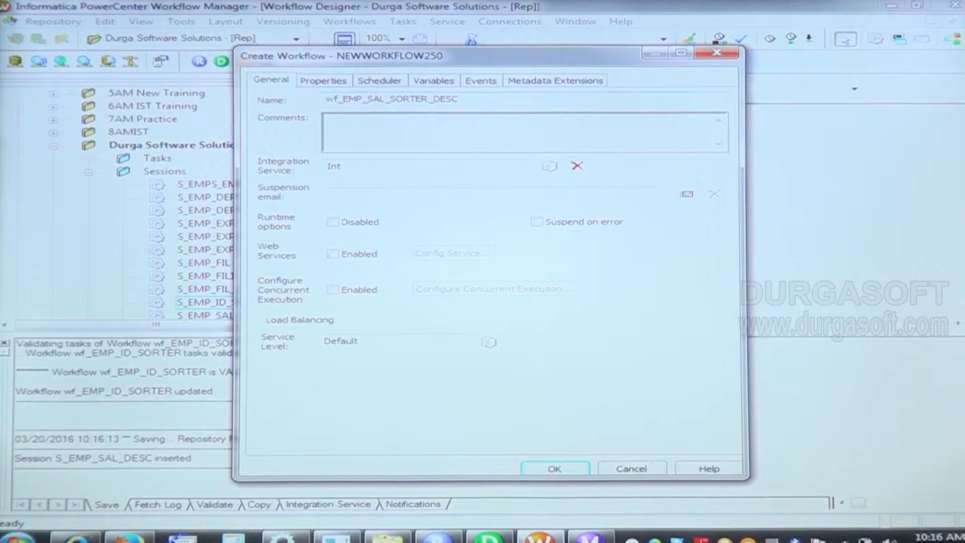
pyautogui.click(554, 469)
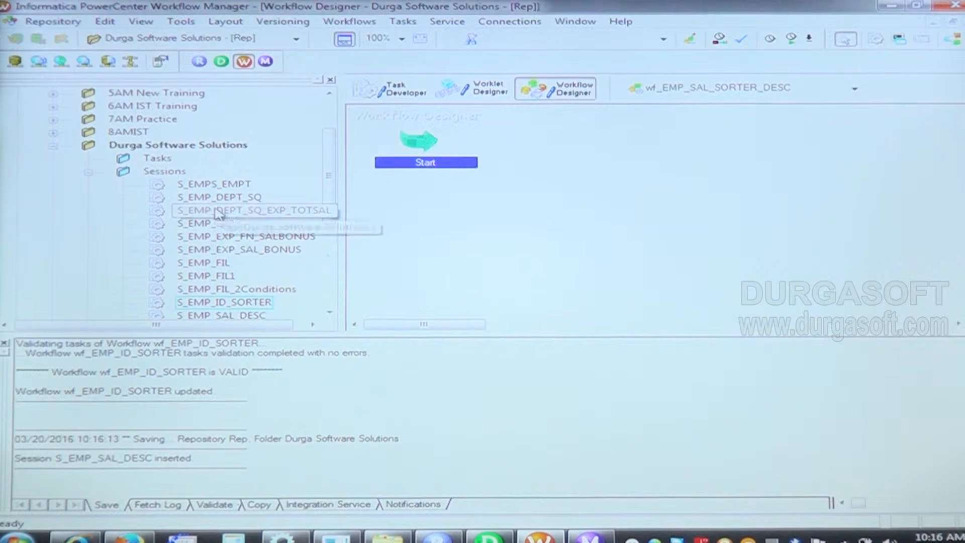
# Step: Add the S_EMP_SAL_DESC session to the workflow with a link from the Start task, and save the workflow
pyautogui.click(239, 315)
pyautogui.moveTo(237, 303); pyautogui.dragTo(640, 163)
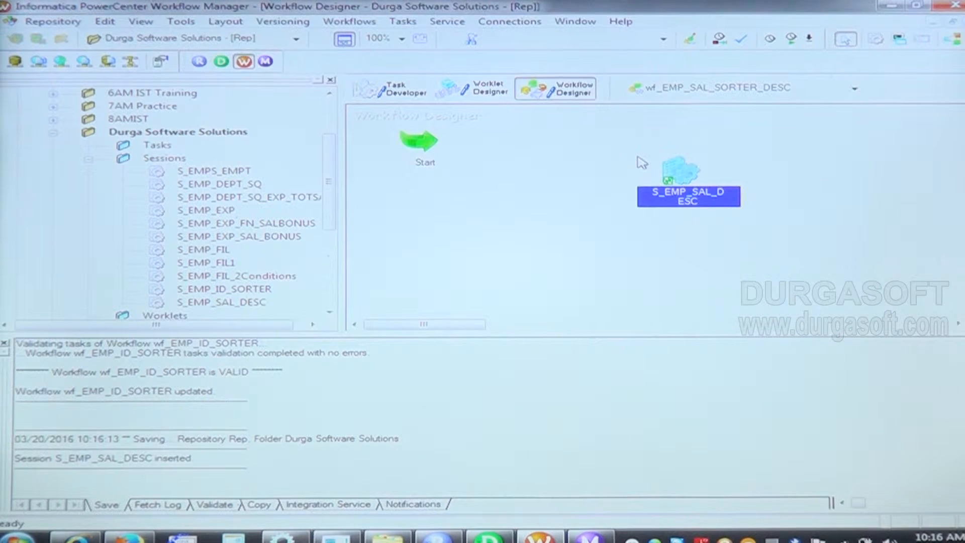
pyautogui.click(403, 21)
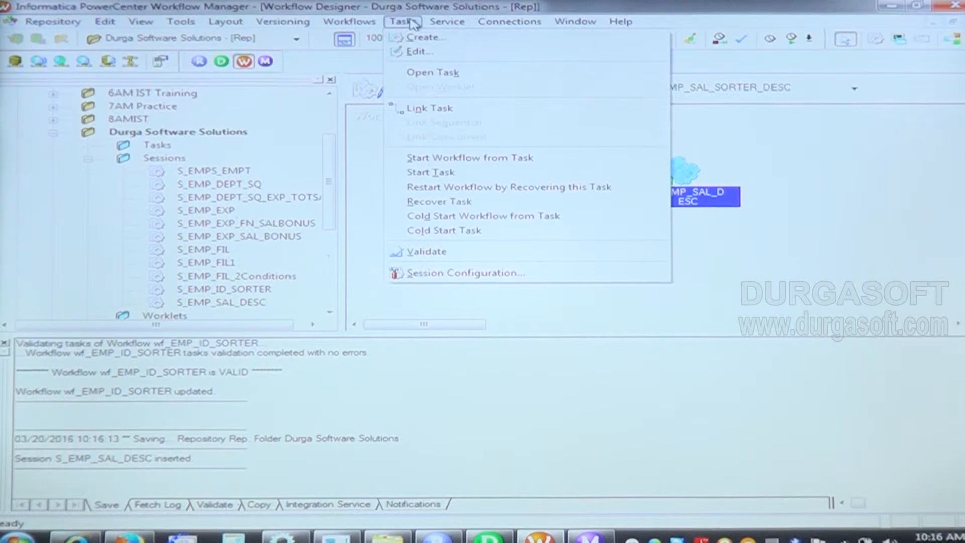
pyautogui.click(420, 108)
pyautogui.moveTo(430, 141); pyautogui.dragTo(700, 173)
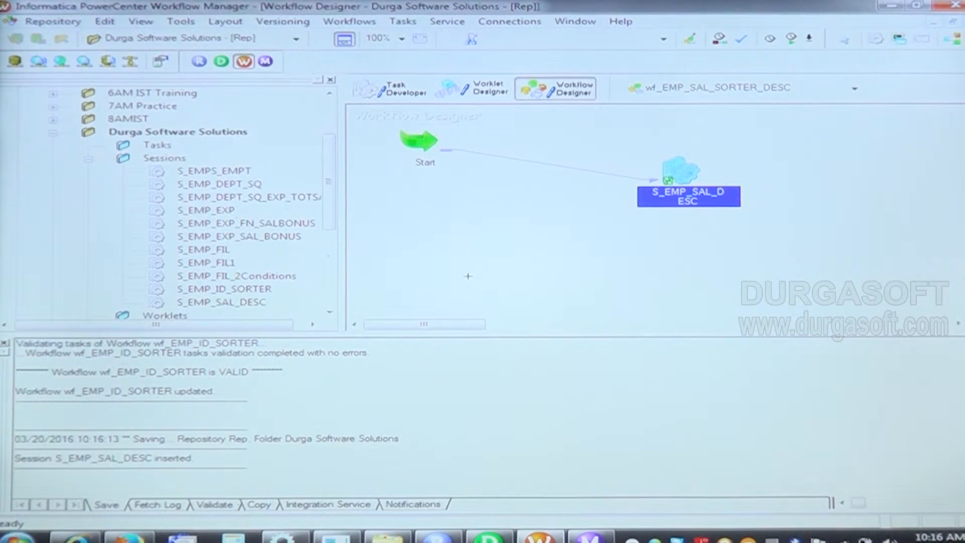
pyautogui.hotkey('ctrl', 's')
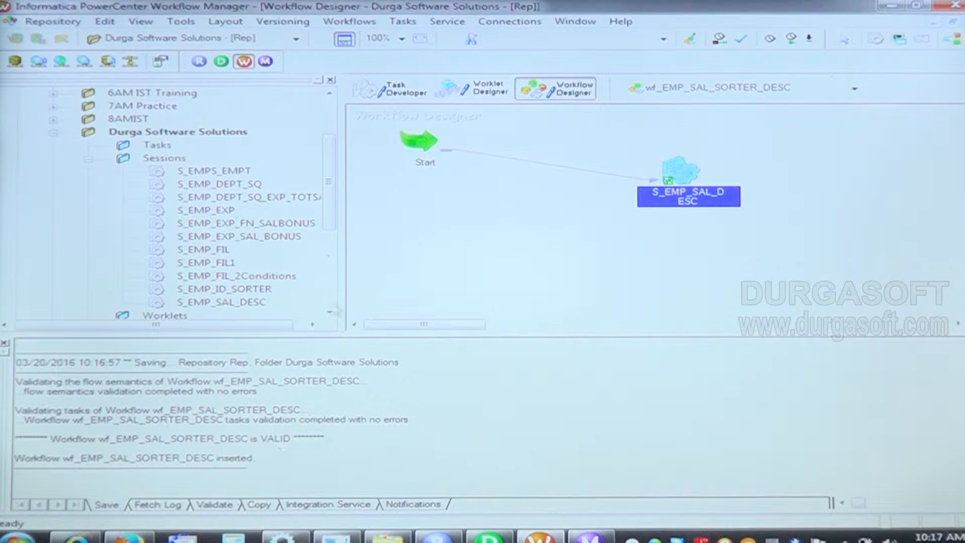
# Step: Run the workflow from its Start task and switch to Workflow Monitor to check the run
pyautogui.rightClick(427, 151)
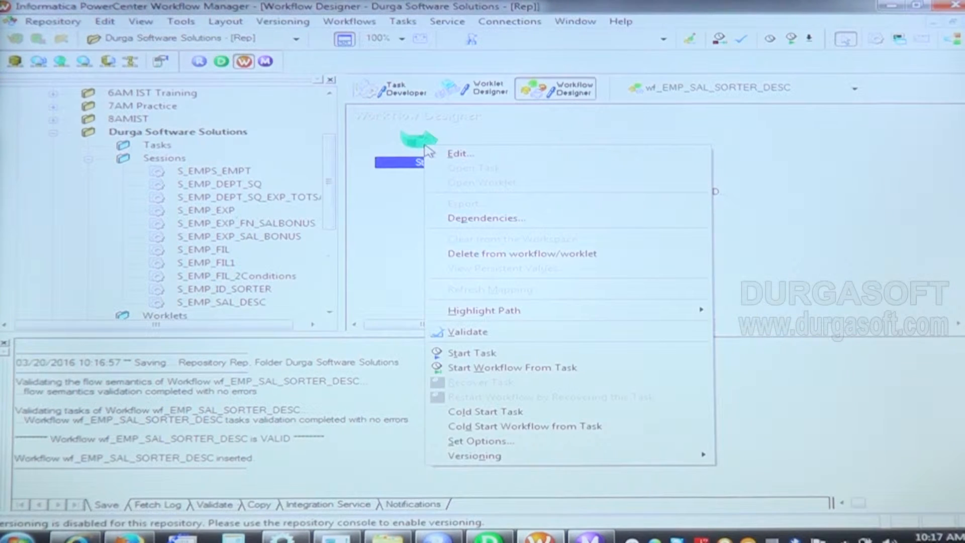
pyautogui.click(485, 370)
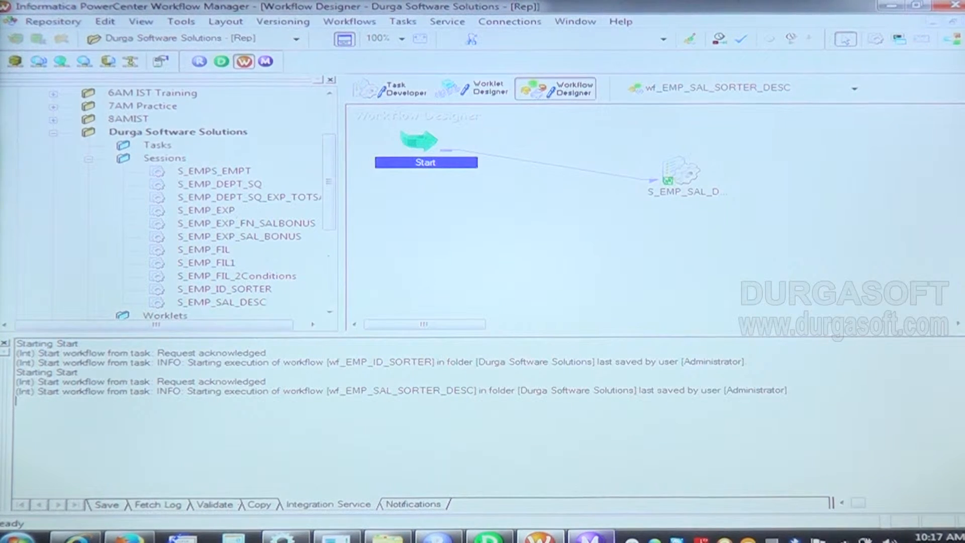
pyautogui.click(591, 537)
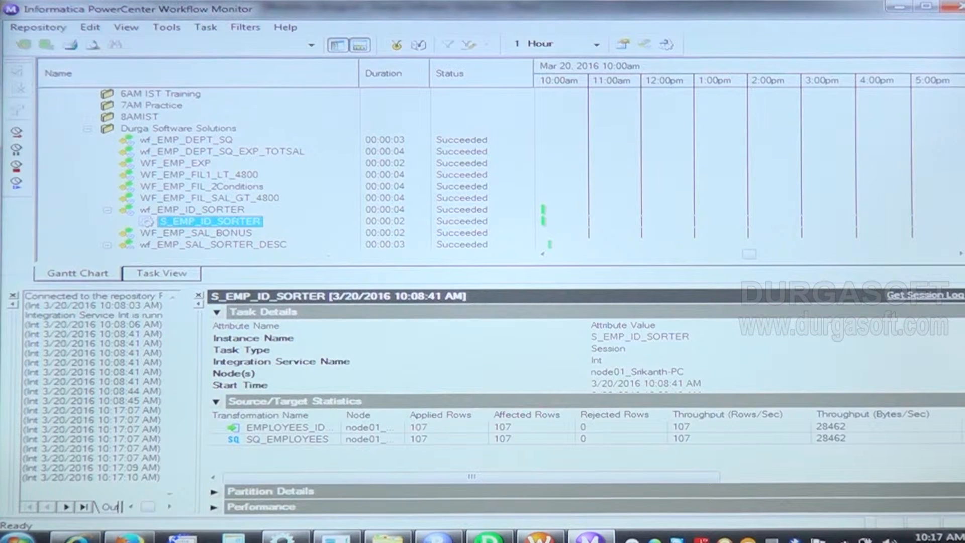
# Step: Get the run properties of the S_EMP_SAL_DESC session under wf_EMP_SAL_SORTER_DESC
pyautogui.scroll(-3, 196, 166)
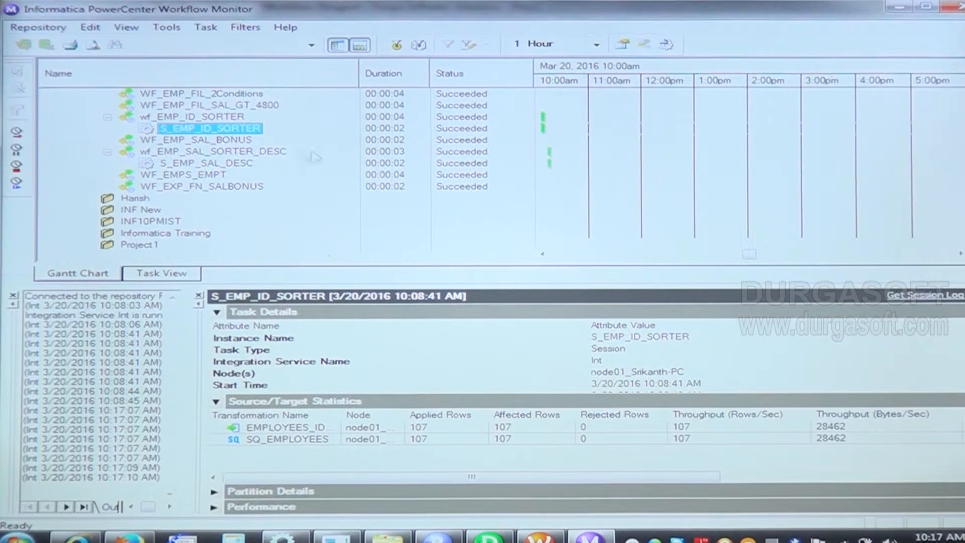
pyautogui.click(230, 165)
pyautogui.rightClick(230, 166)
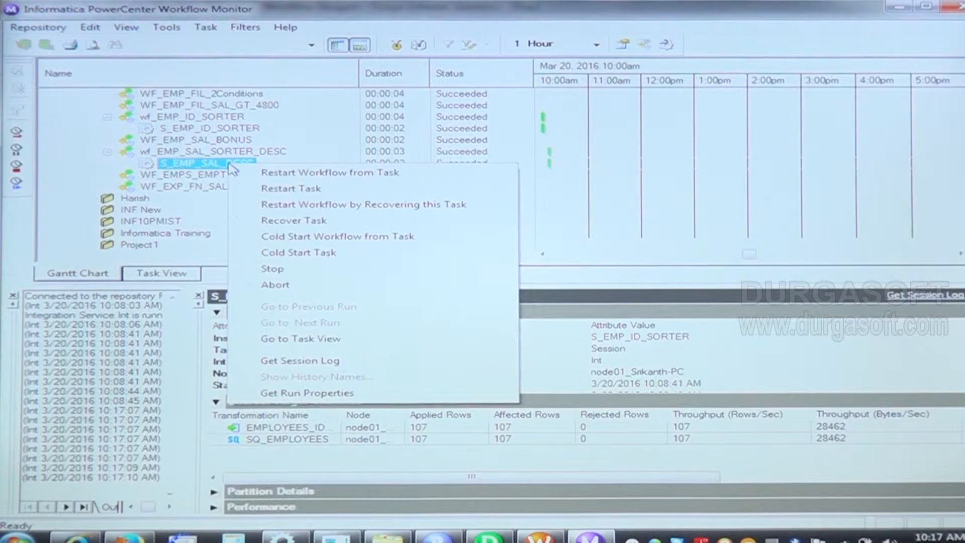
pyautogui.click(299, 393)
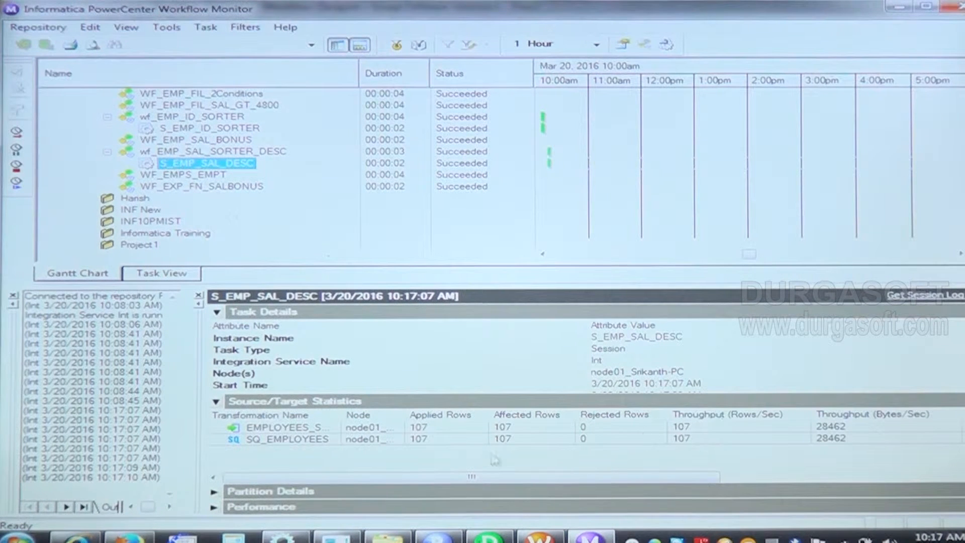
# Step: Switch to PowerCenter Designer and preview the EMPLOYEES source's salary data through HRSOURCE with username HR, entering the account password
pyautogui.click(475, 536)
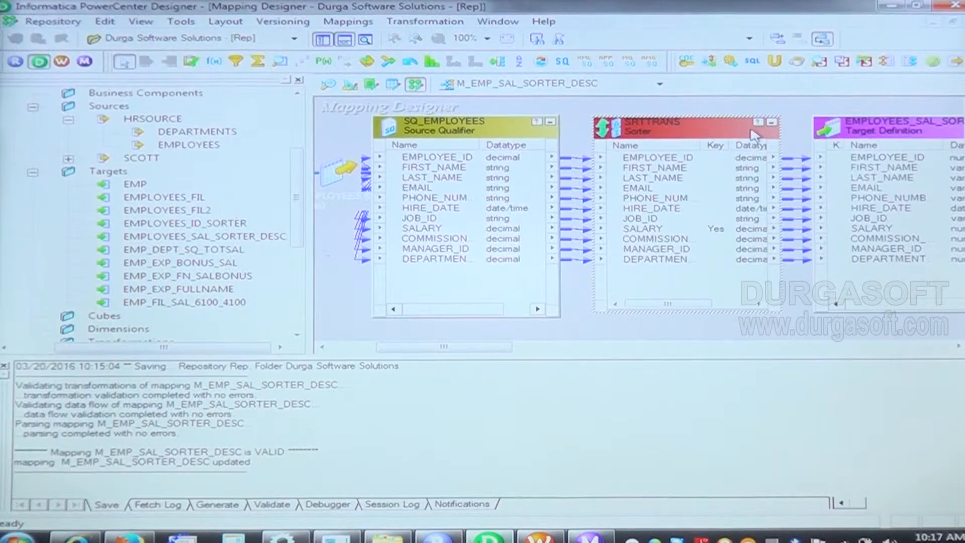
pyautogui.rightClick(332, 182)
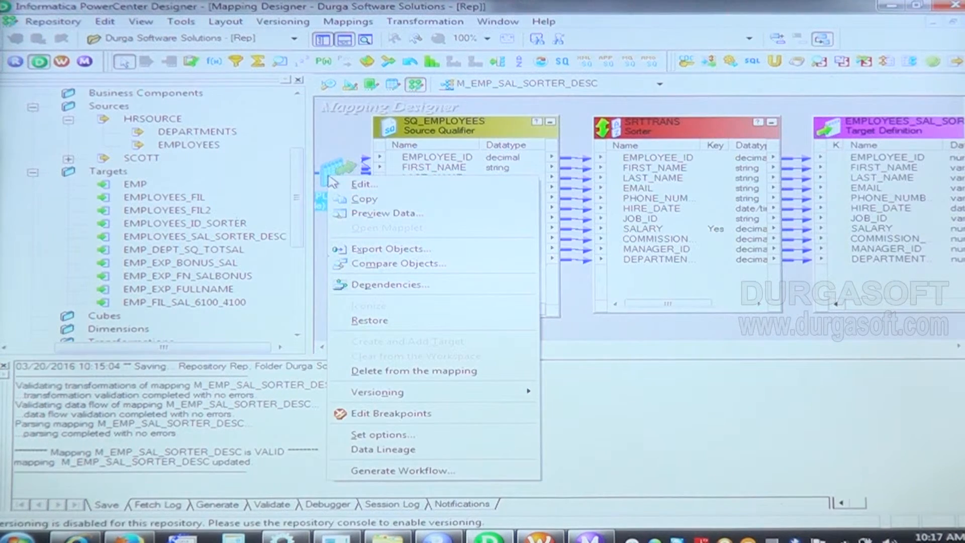
pyautogui.click(382, 213)
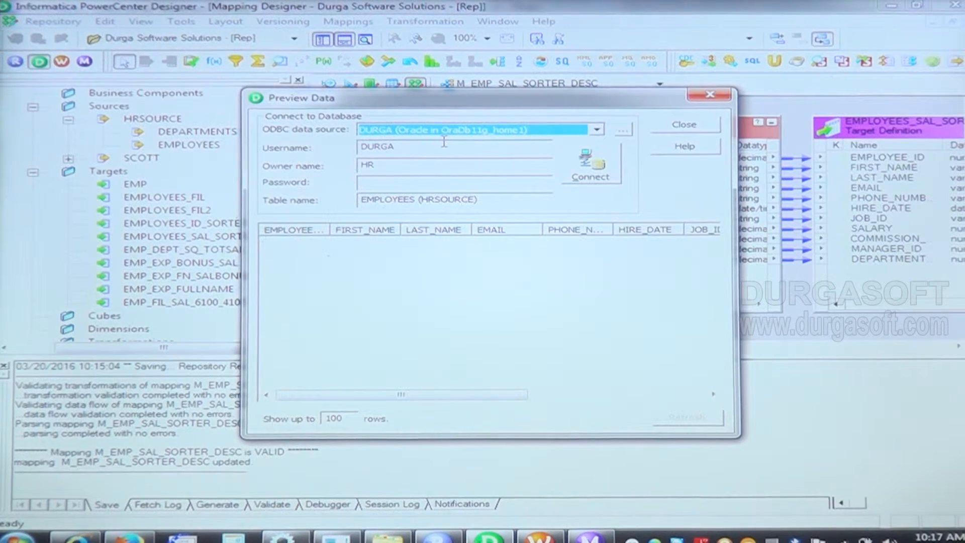
pyautogui.click(597, 130)
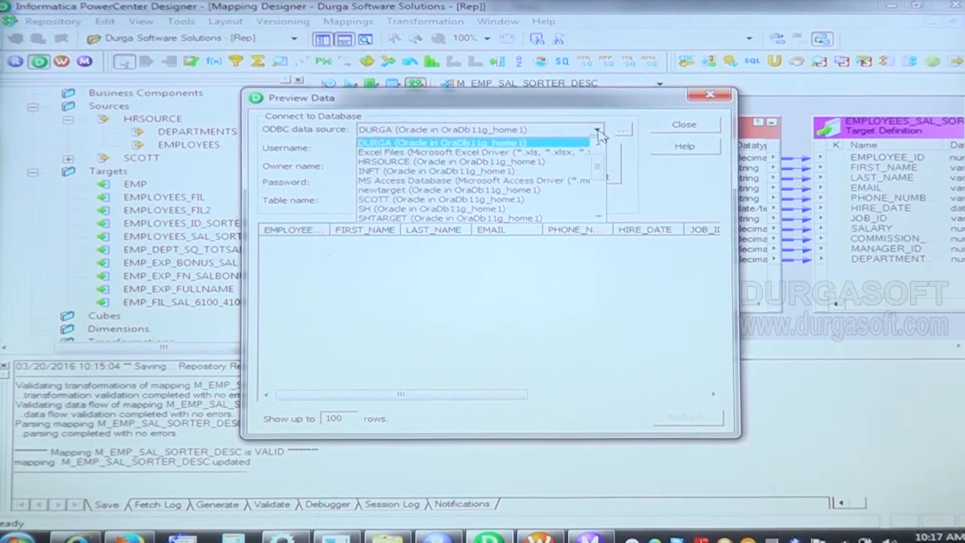
pyautogui.click(482, 162)
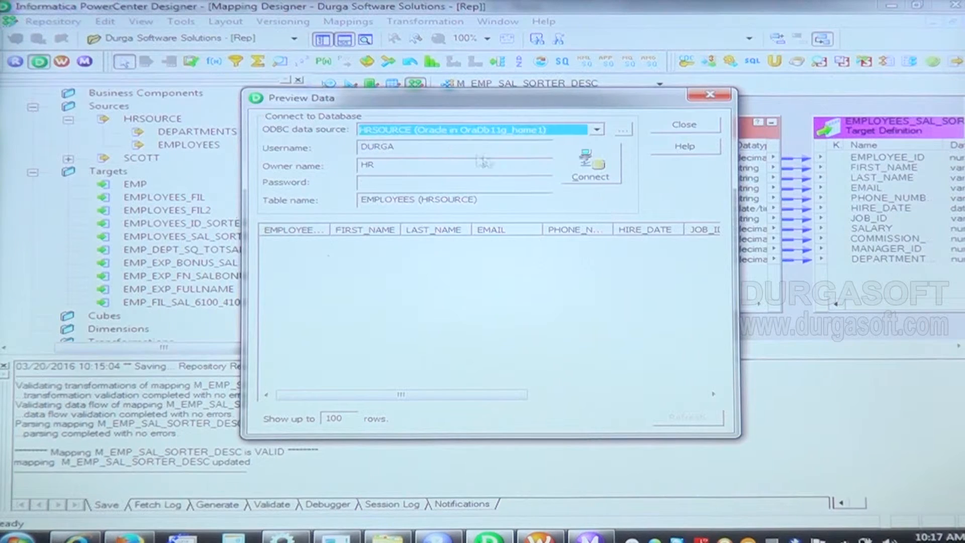
pyautogui.moveTo(451, 147); pyautogui.dragTo(354, 147)
pyautogui.write('HR')
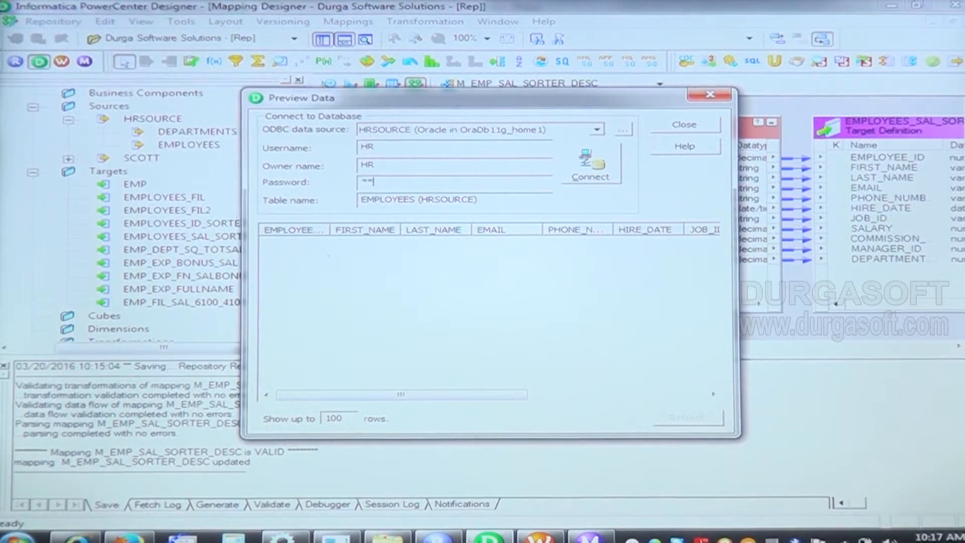
pyautogui.click(588, 174)
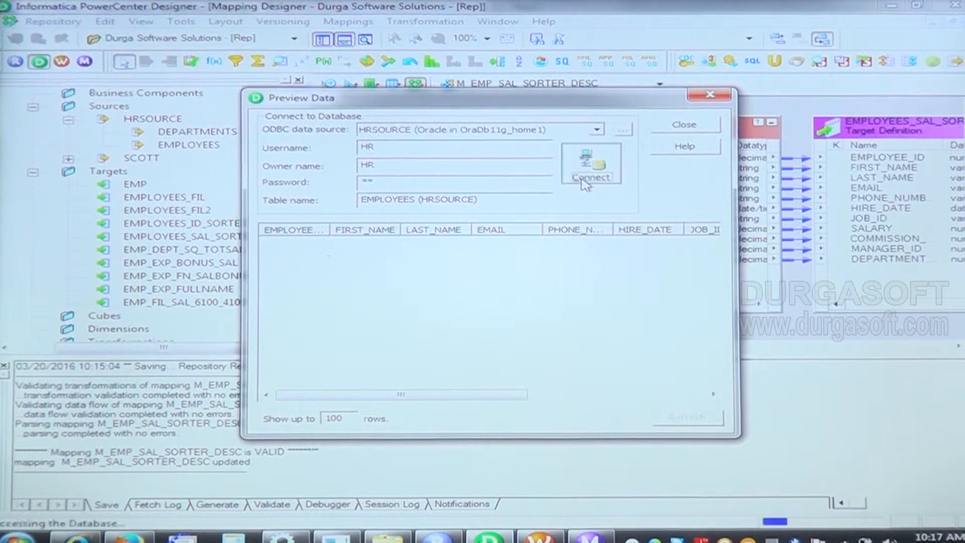
pyautogui.moveTo(367, 395); pyautogui.dragTo(591, 397)
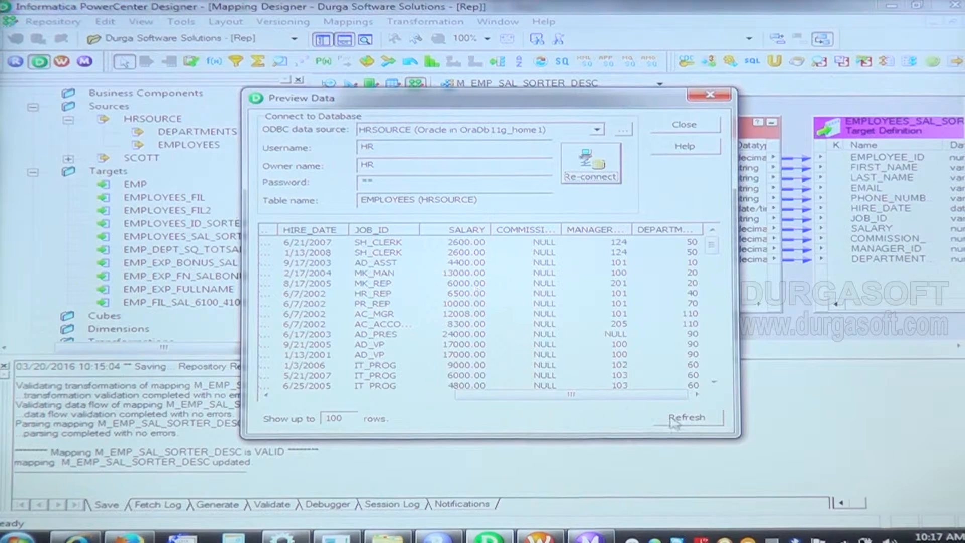
pyautogui.click(716, 97)
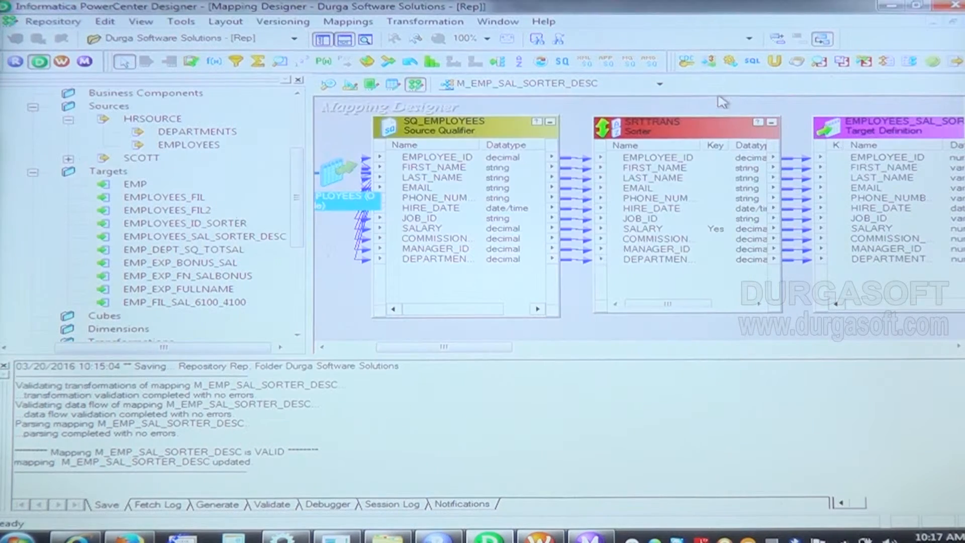
# Step: Preview the EMPLOYEES_SAL_SORTER_DESC target's data through the DURGA data source with DURGA as username and owner, entering the account password
pyautogui.moveTo(468, 351); pyautogui.dragTo(540, 347)
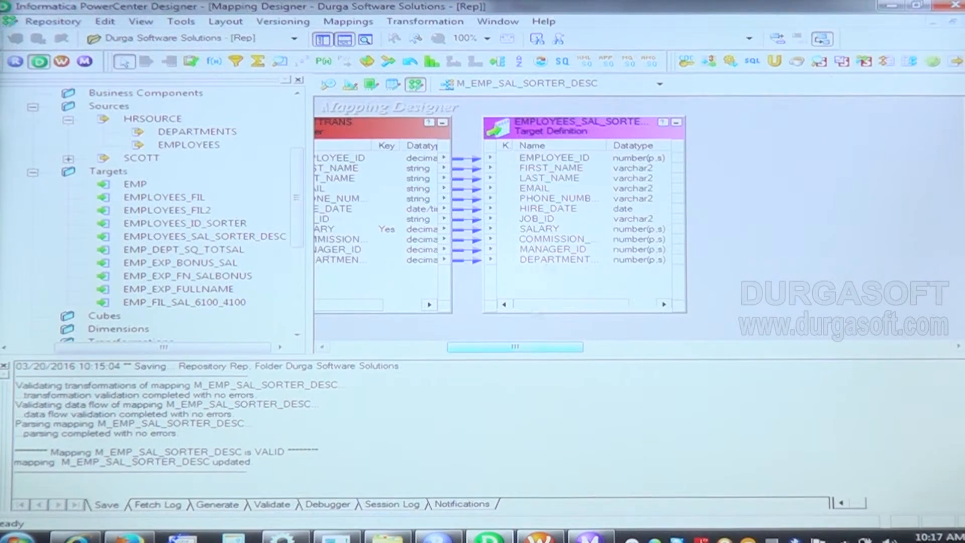
pyautogui.rightClick(593, 133)
pyautogui.click(630, 169)
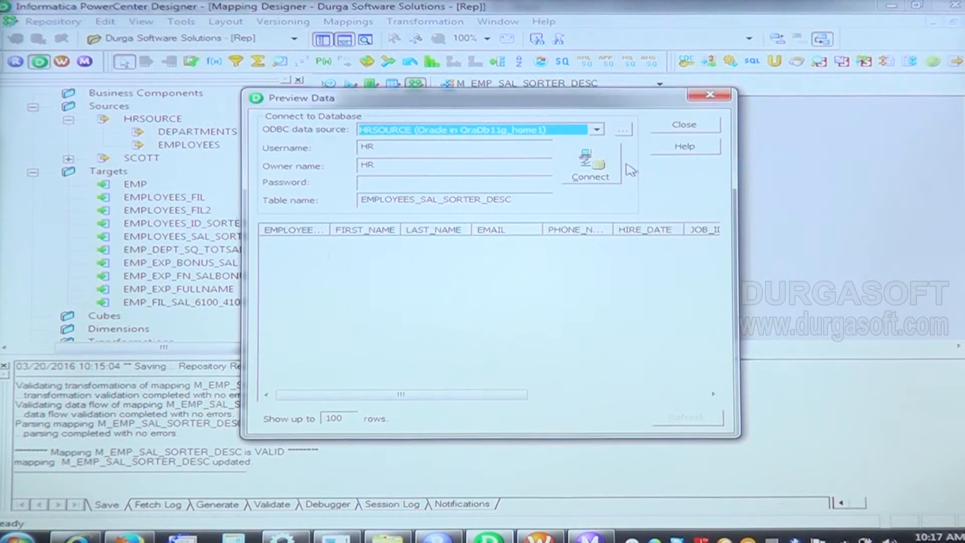
pyautogui.click(598, 131)
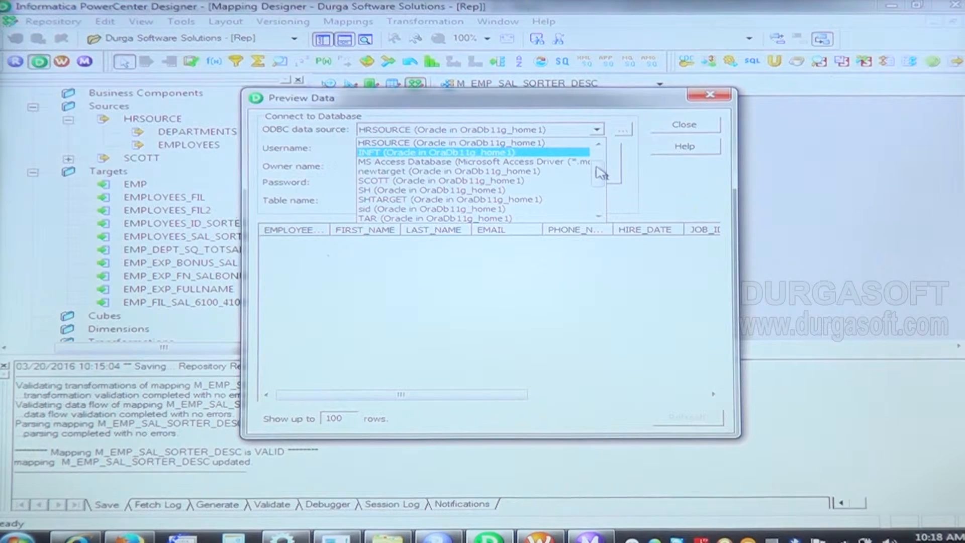
pyautogui.scroll(1, 601, 170)
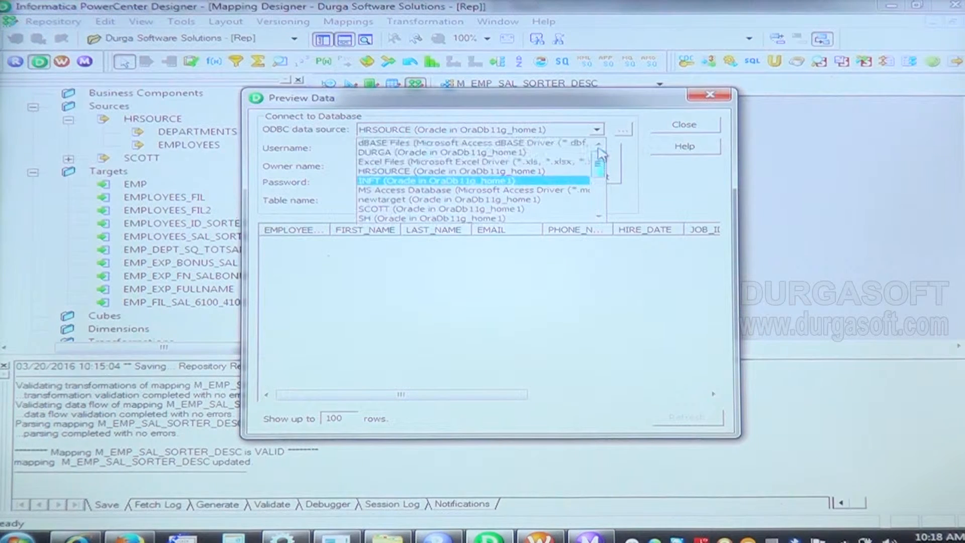
pyautogui.click(550, 152)
pyautogui.click(440, 146)
pyautogui.doubleClick(441, 146)
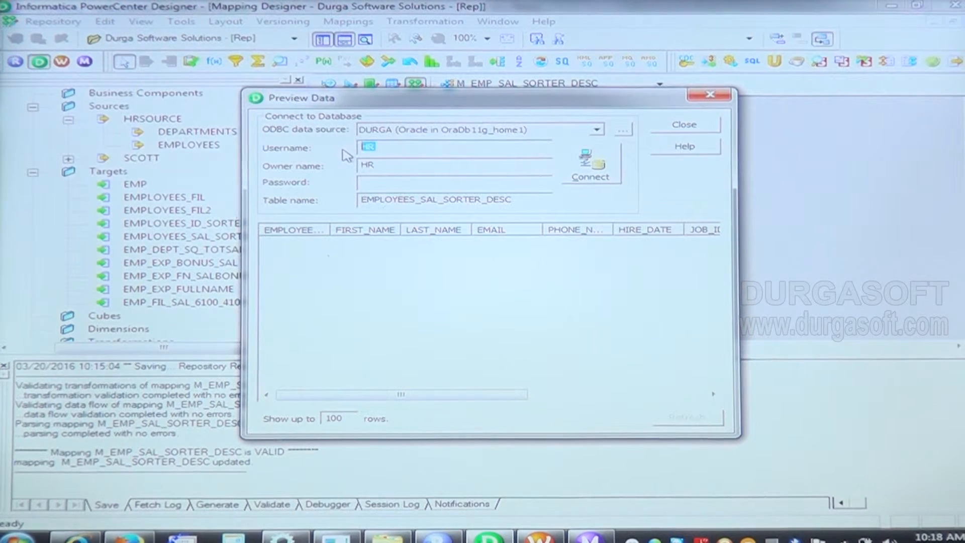
pyautogui.write('DURGA')
pyautogui.press('Tab')
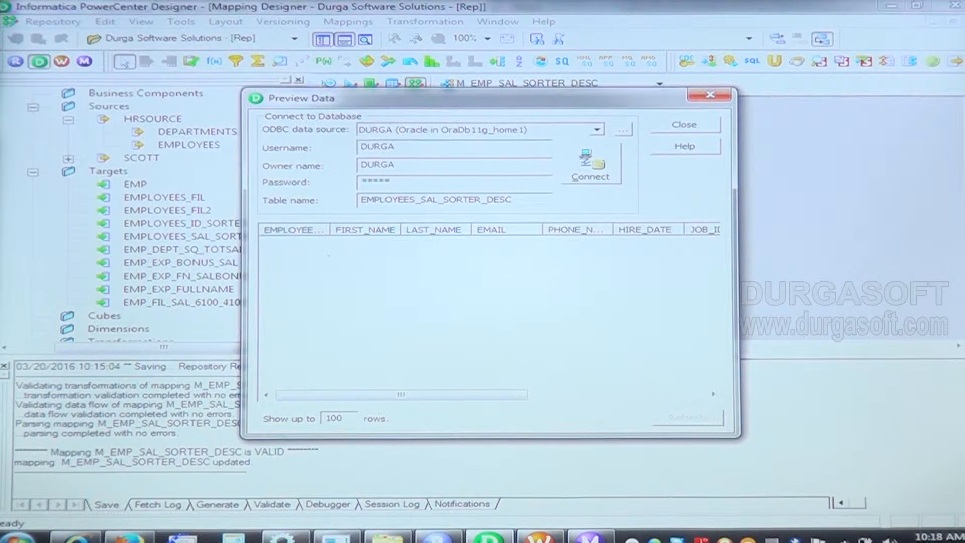
pyautogui.click(587, 168)
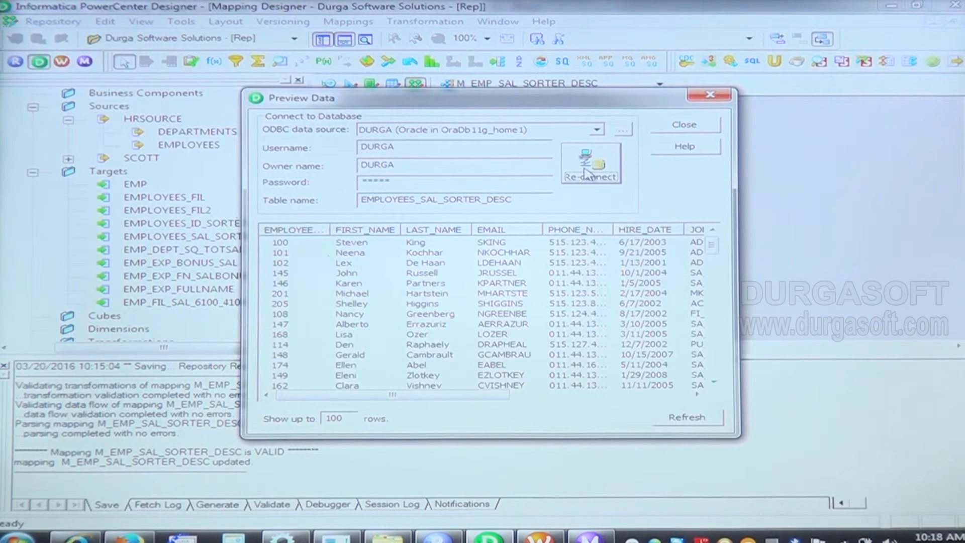
# Step: Examine the order of the SALARY values in the target's preview rows, then close the preview
pyautogui.moveTo(416, 395); pyautogui.dragTo(586, 402)
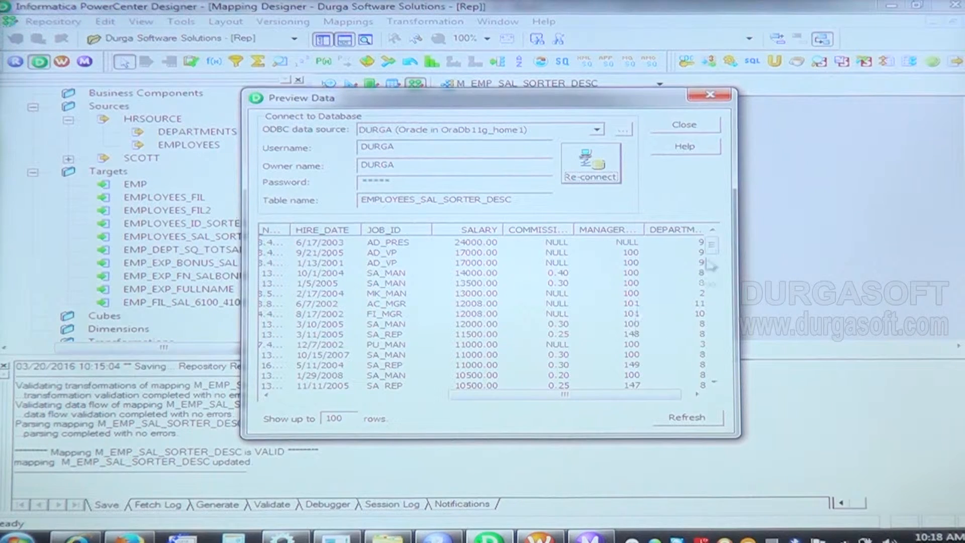
pyautogui.moveTo(715, 250); pyautogui.dragTo(714, 230)
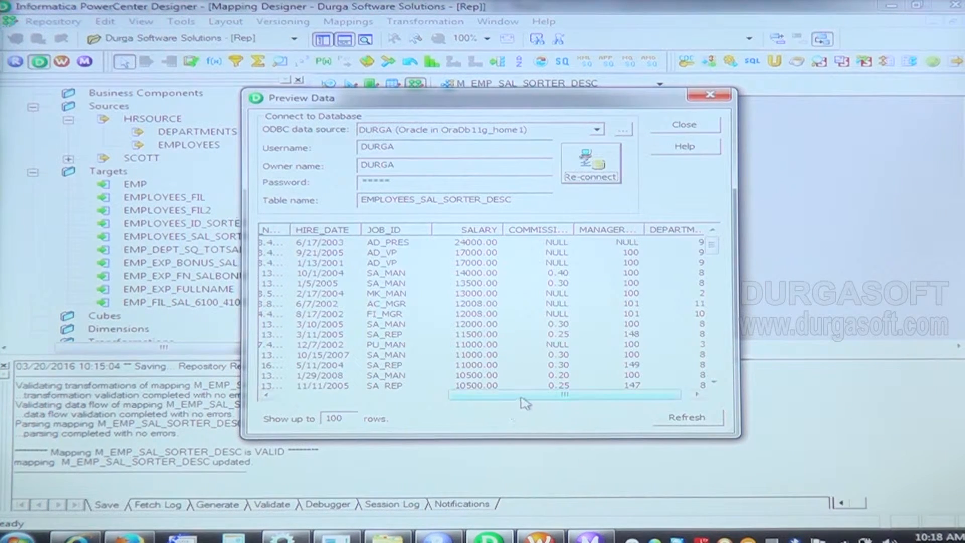
pyautogui.moveTo(523, 400); pyautogui.dragTo(317, 399)
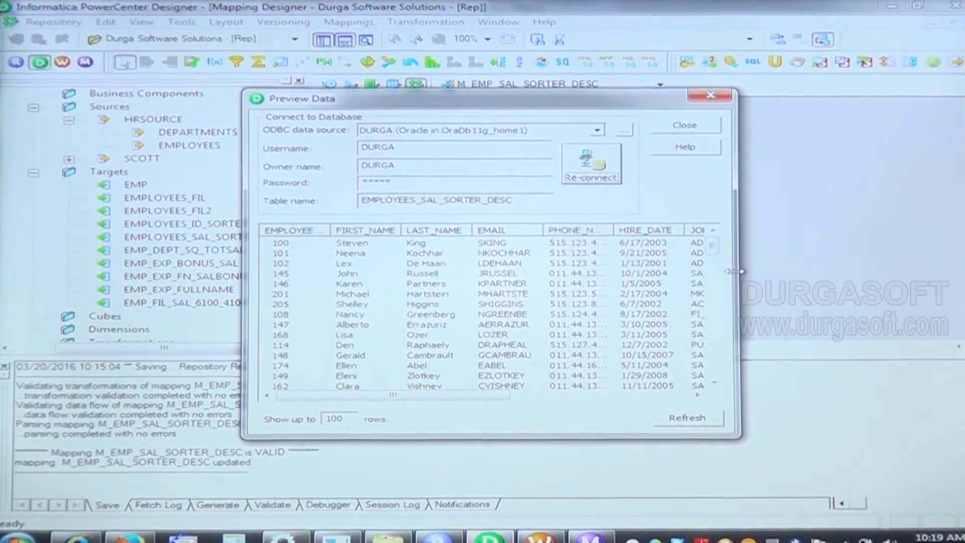
pyautogui.moveTo(735, 270); pyautogui.dragTo(815, 276)
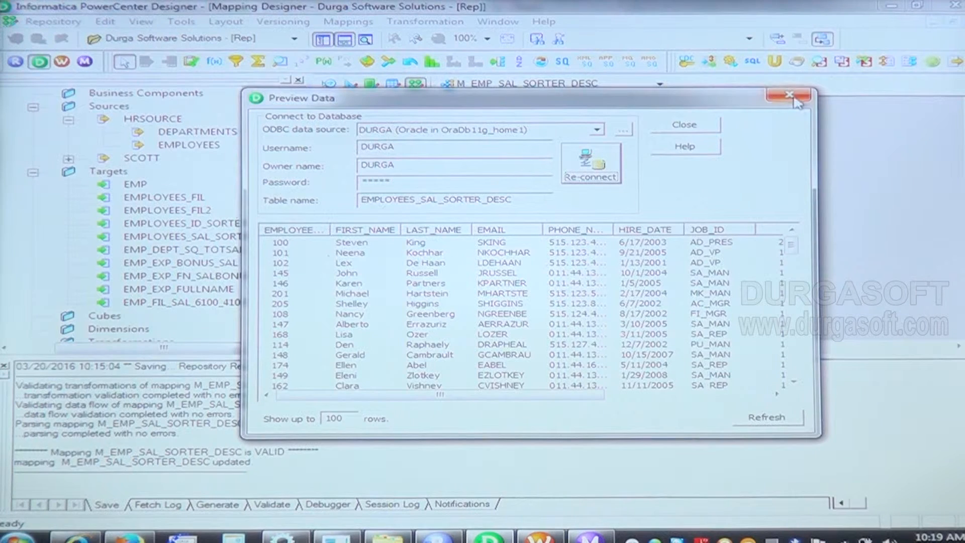
pyautogui.click(797, 97)
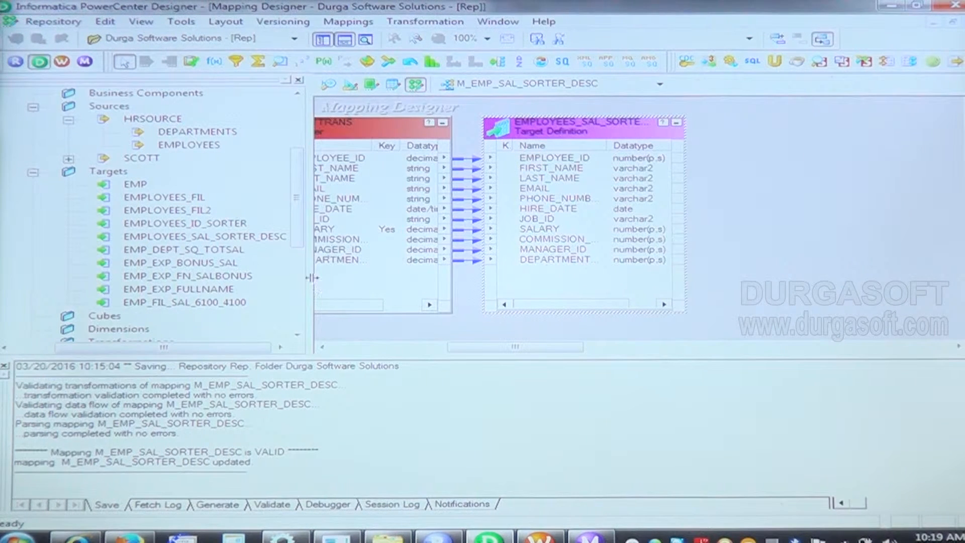
# Step: Clear the Target Designer workspace and create a target definition from the HRSOURCE EMPLOYEES source
pyautogui.moveTo(312, 278); pyautogui.dragTo(217, 277)
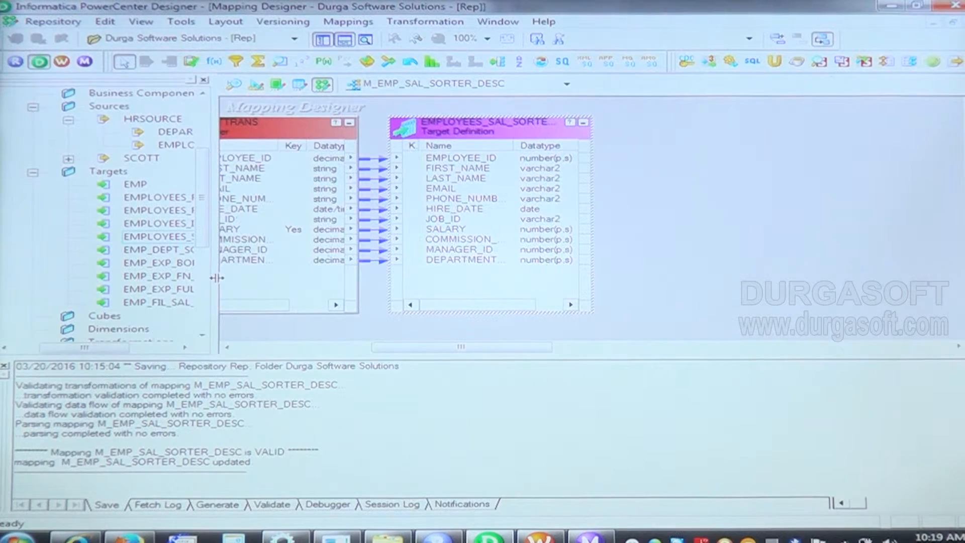
pyautogui.moveTo(461, 351); pyautogui.dragTo(387, 355)
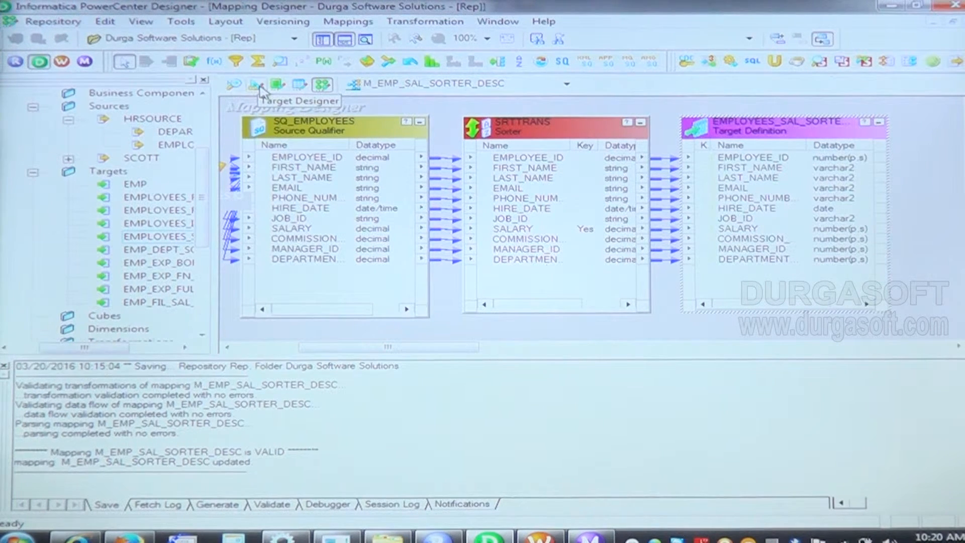
pyautogui.click(234, 84)
pyautogui.click(256, 84)
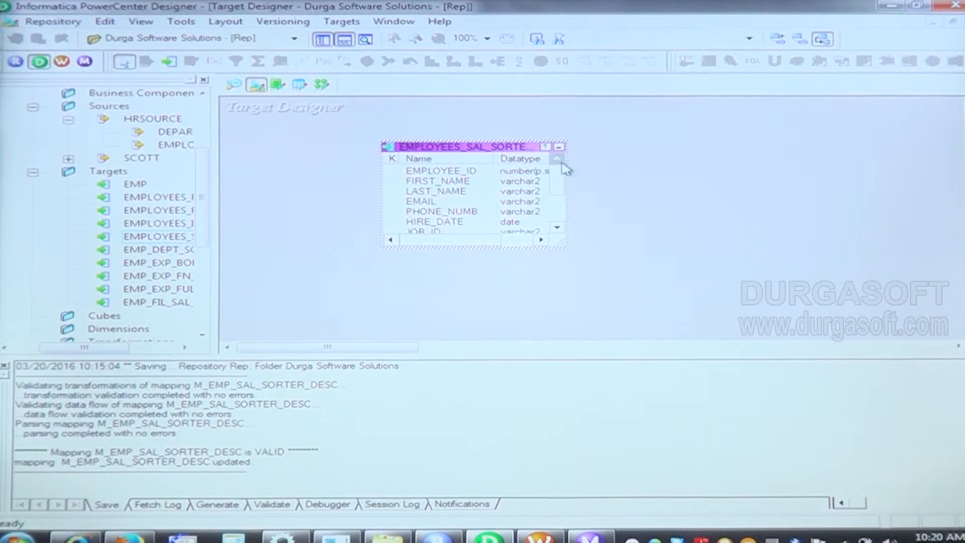
pyautogui.rightClick(663, 145)
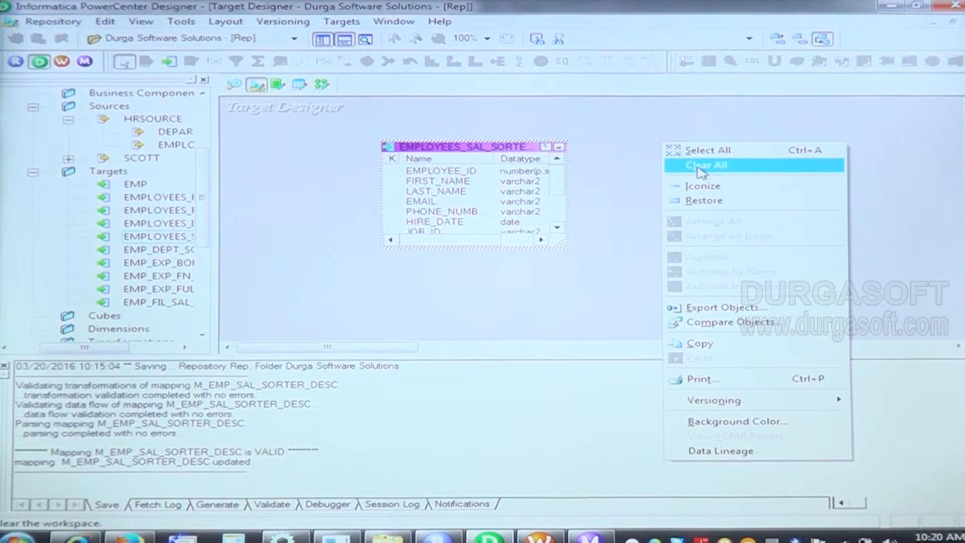
pyautogui.click(702, 166)
pyautogui.moveTo(174, 145); pyautogui.dragTo(548, 175)
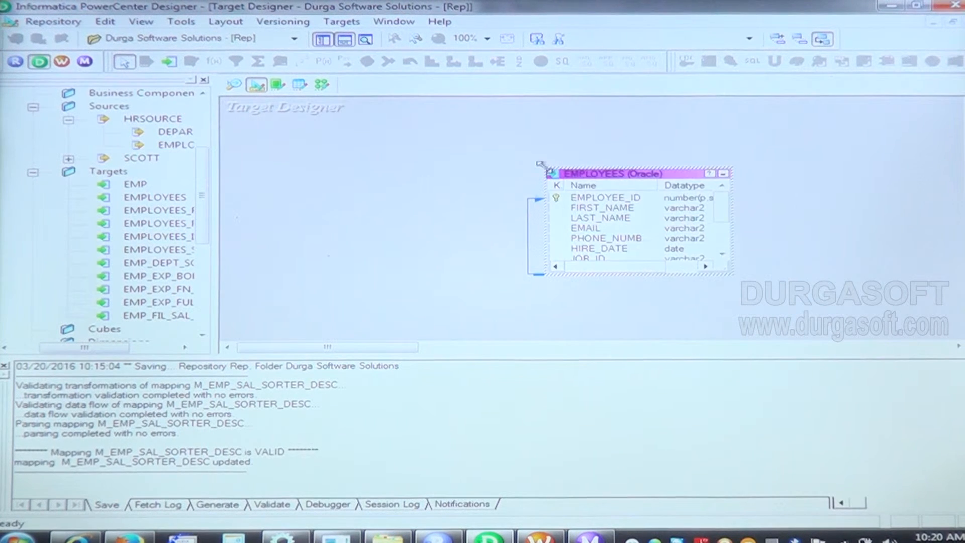
# Step: Rename the EMPLOYEES target table to EMP_FIL_SORTER
pyautogui.doubleClick(646, 177)
pyautogui.click(850, 165)
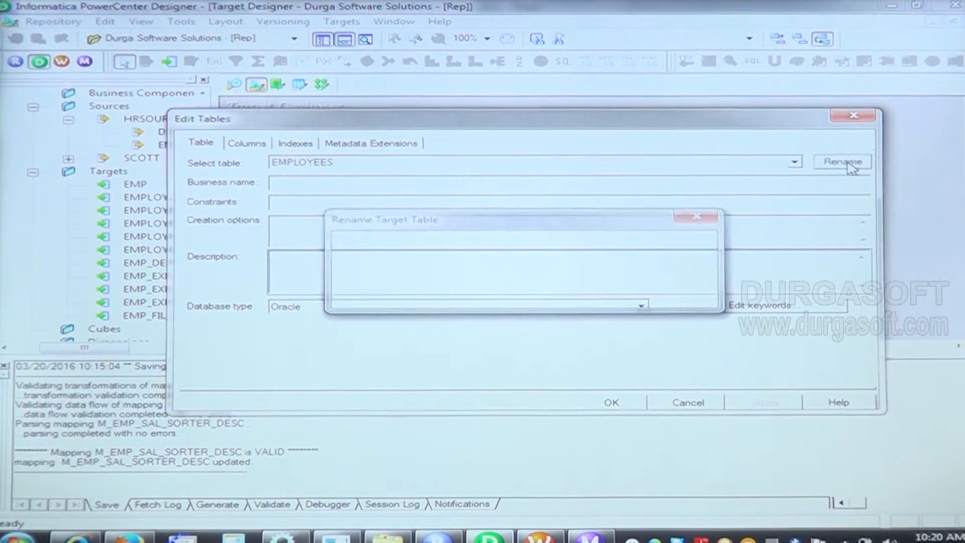
pyautogui.doubleClick(454, 259)
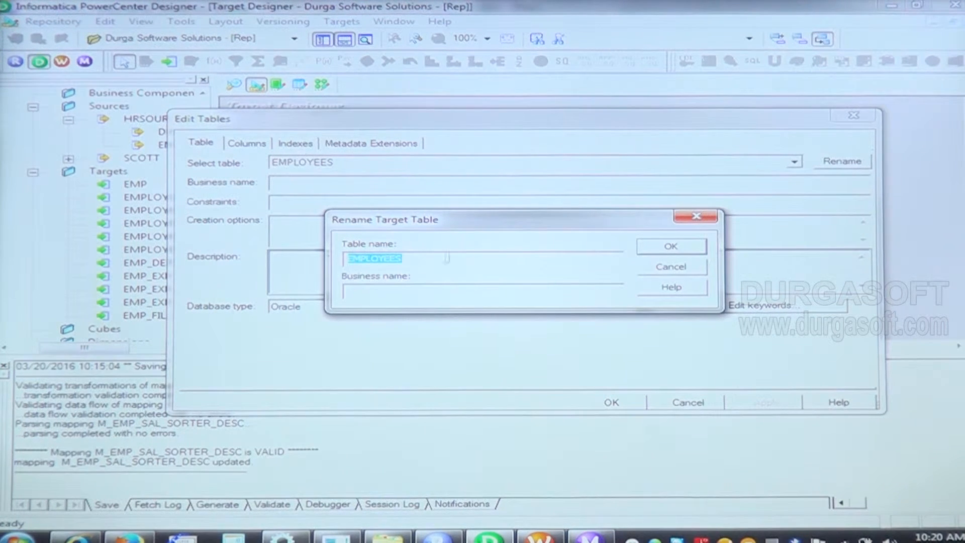
pyautogui.click(418, 258)
pyautogui.doubleClick(391, 258)
pyautogui.click(416, 256)
pyautogui.press('BackSpace')
pyautogui.press('BackSpace')
pyautogui.press('BackSpace')
pyautogui.press('BackSpace')
pyautogui.press('BackSpace')
pyautogui.press('BackSpace')
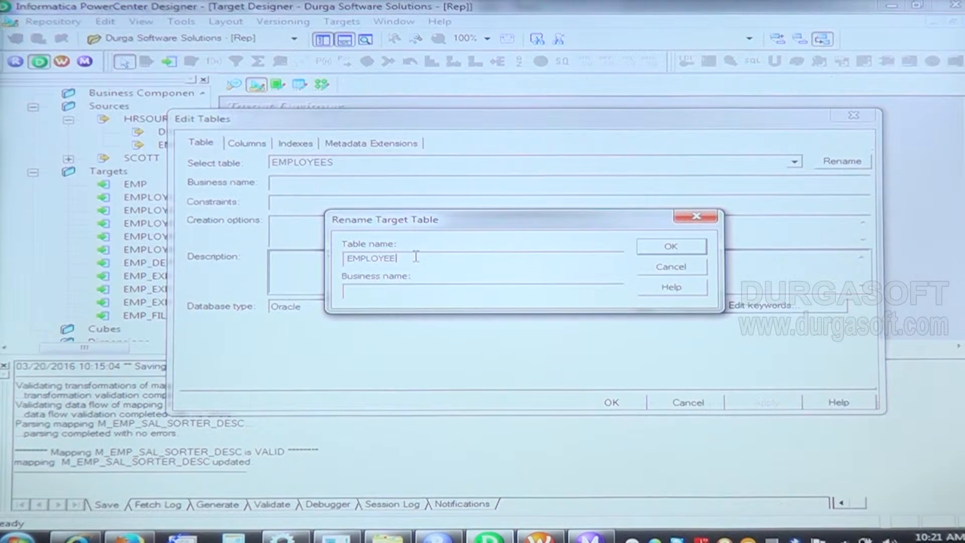
pyautogui.write('_FIL_SORTER')
pyautogui.click(673, 245)
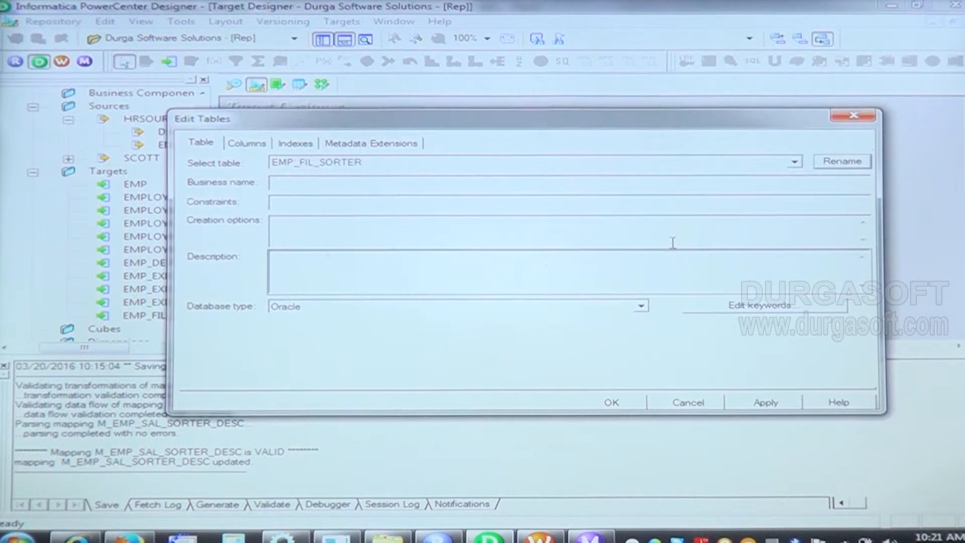
# Step: Set the key type of the EMPLOYEE_ID and MANAGER_ID columns in EMP_FIL_SORTER to NOT A KEY and apply the table changes
pyautogui.click(247, 143)
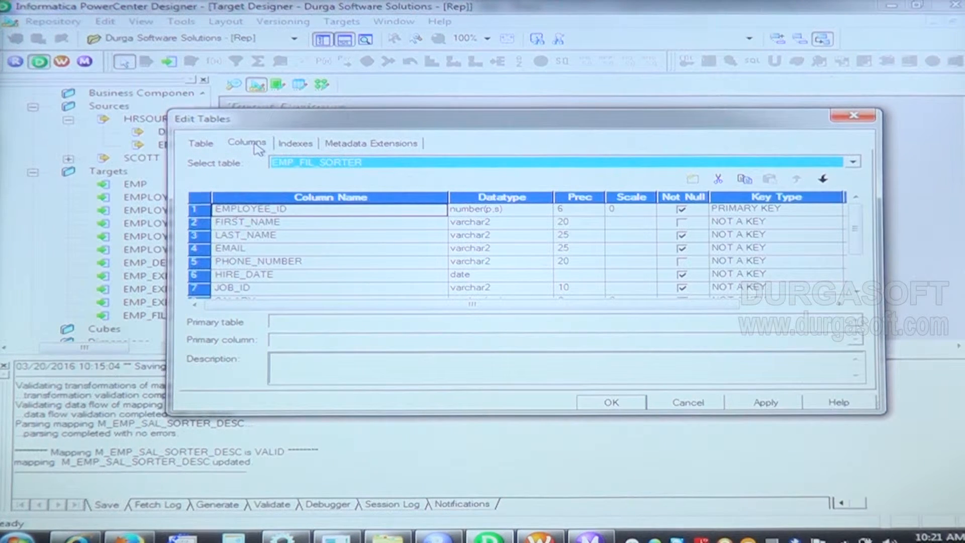
pyautogui.click(824, 210)
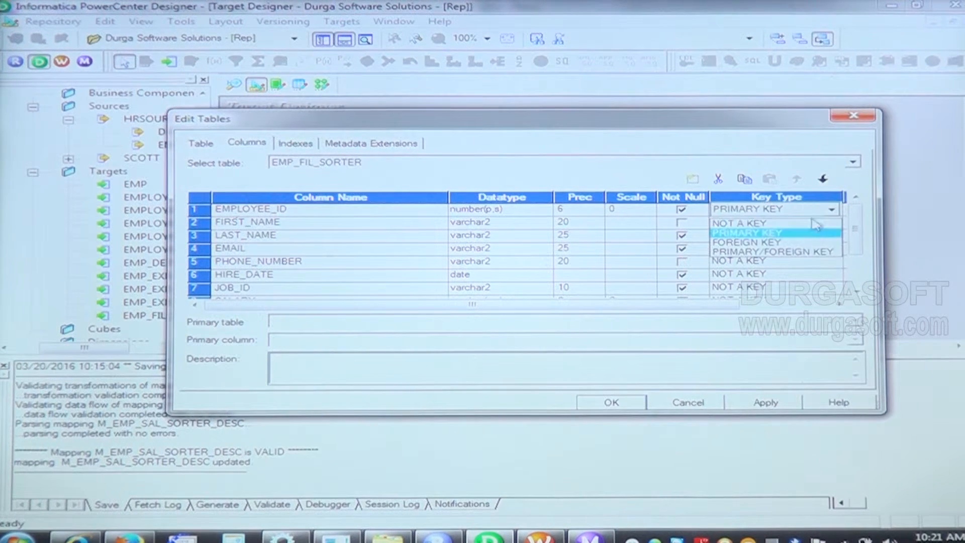
pyautogui.click(815, 223)
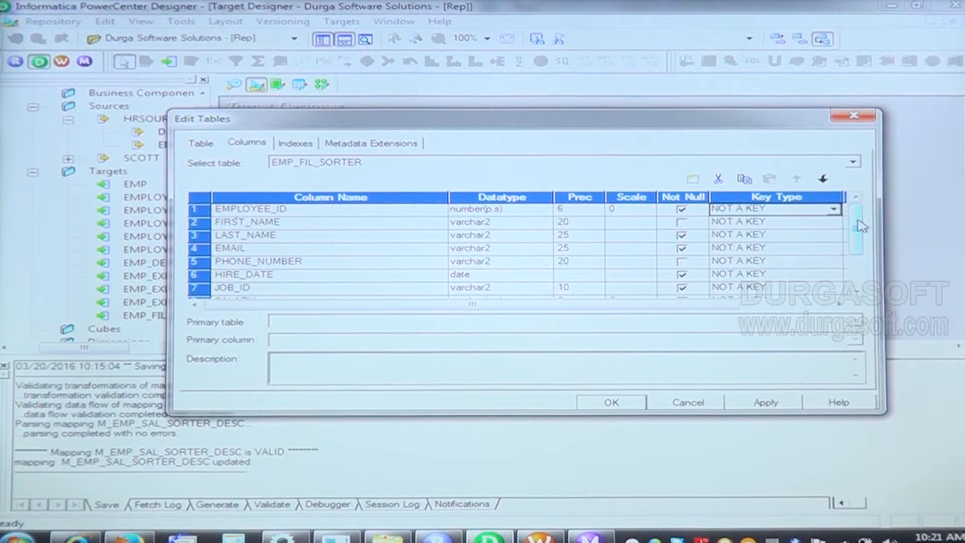
pyautogui.moveTo(861, 225); pyautogui.dragTo(860, 262)
pyautogui.click(834, 276)
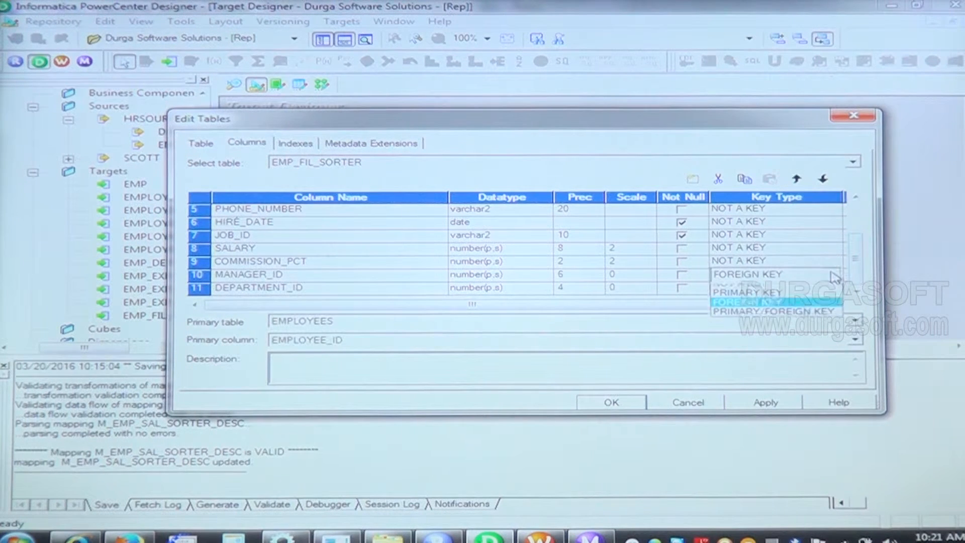
pyautogui.click(815, 283)
pyautogui.click(774, 402)
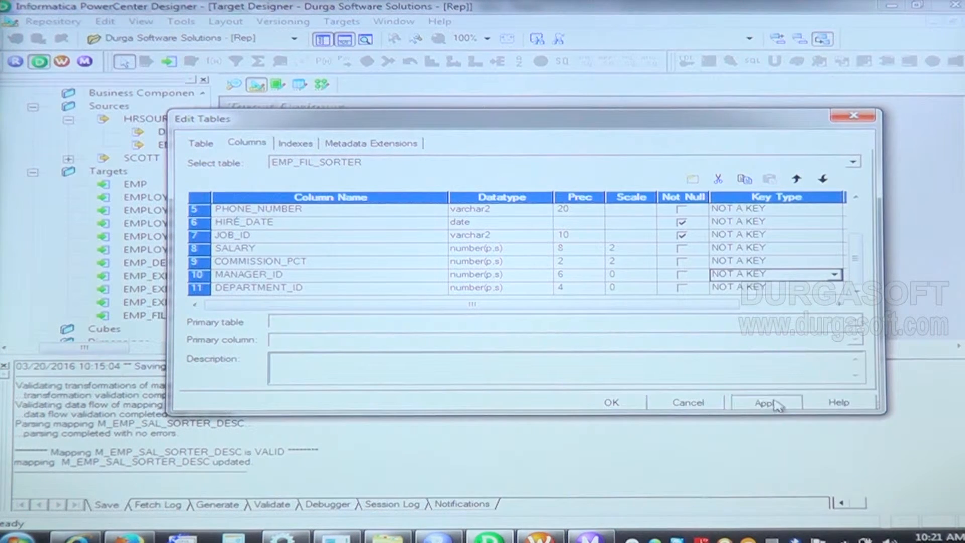
pyautogui.click(614, 401)
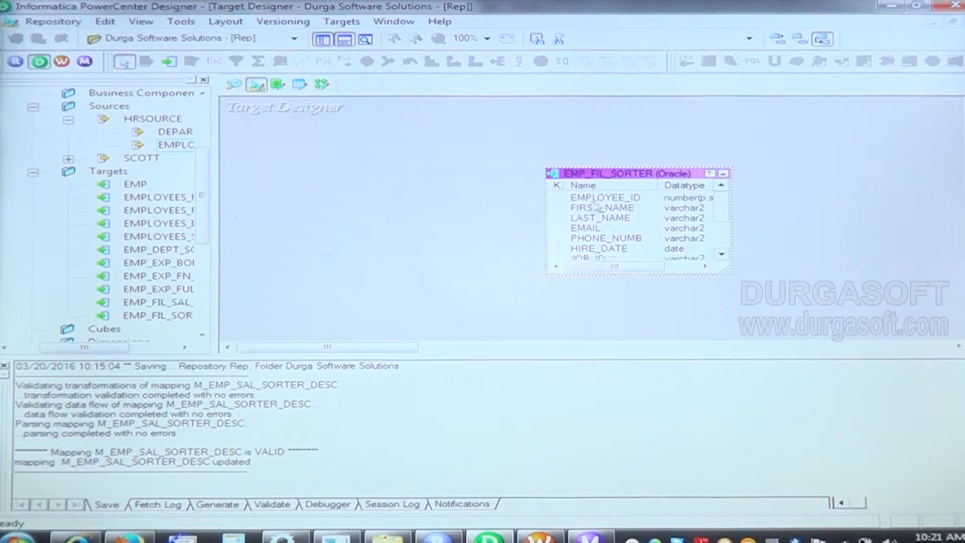
# Step: Generate and execute the table creation SQL for EMP_FIL_SORTER, overwriting MKTABLES.SQL, and save the repository
pyautogui.click(342, 21)
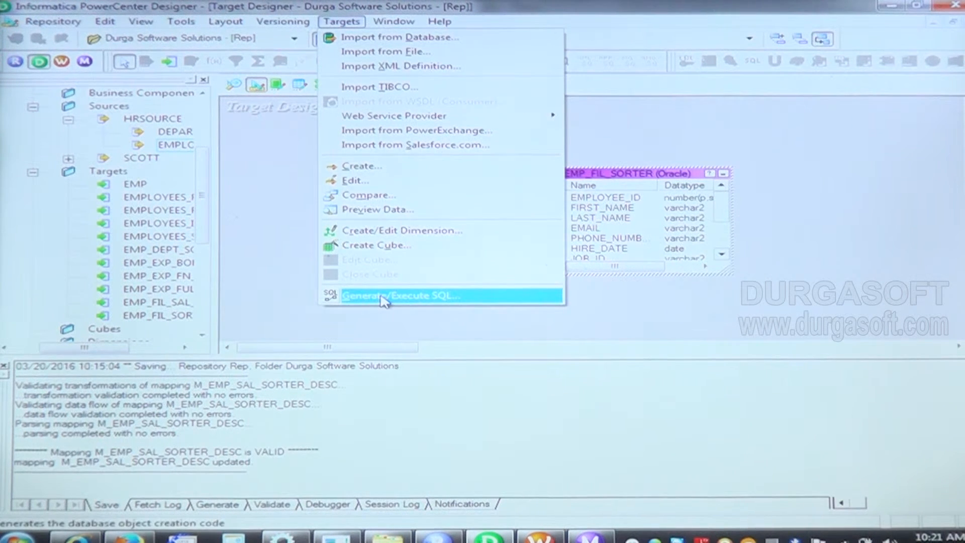
pyautogui.click(384, 297)
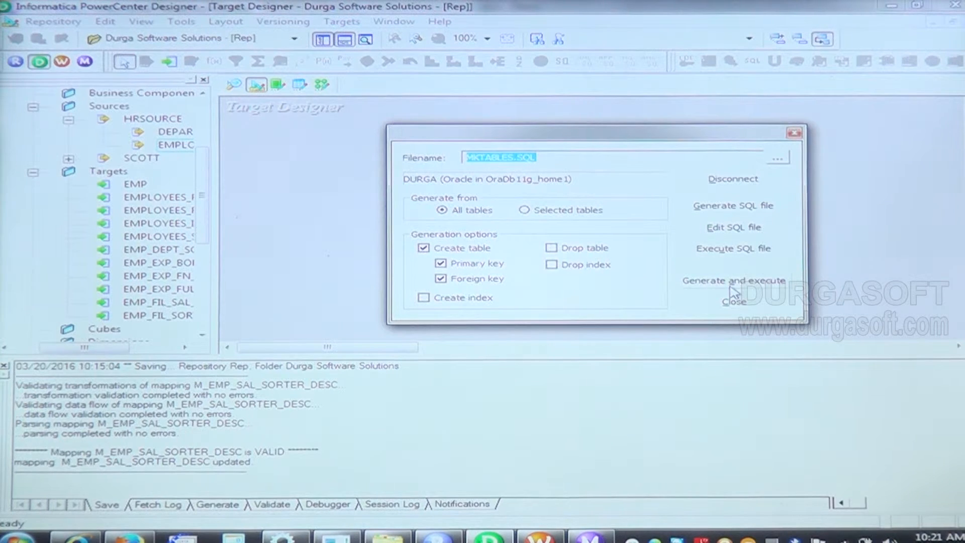
pyautogui.click(732, 282)
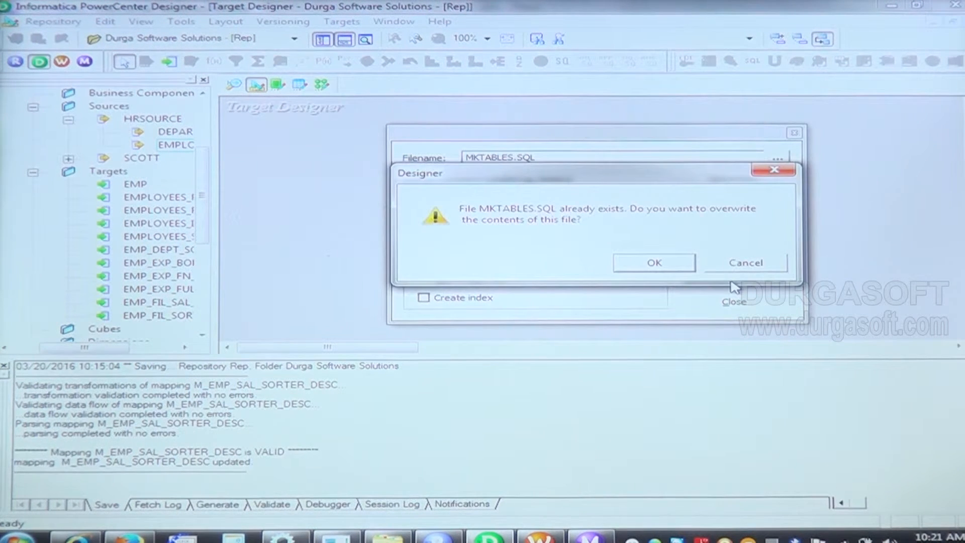
pyautogui.click(664, 263)
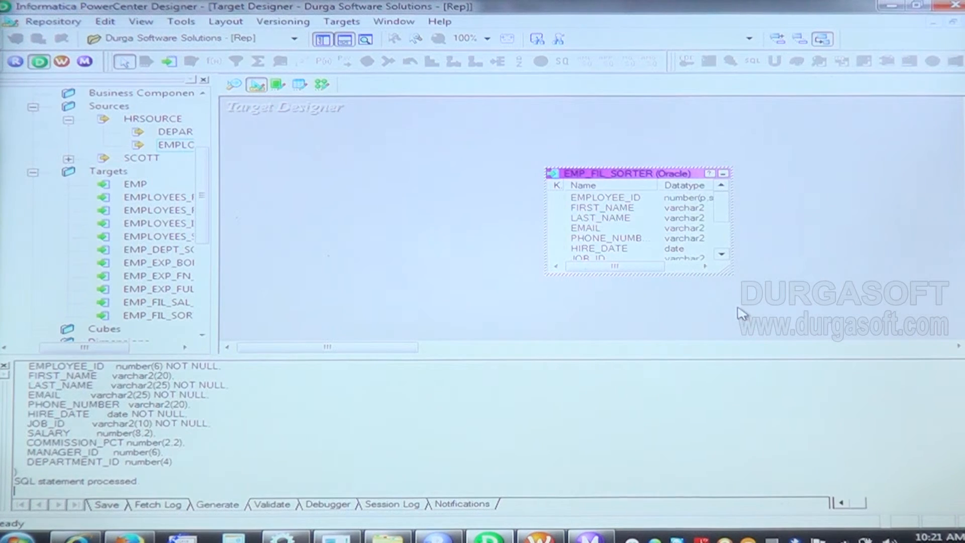
pyautogui.hotkey('ctrl', 's')
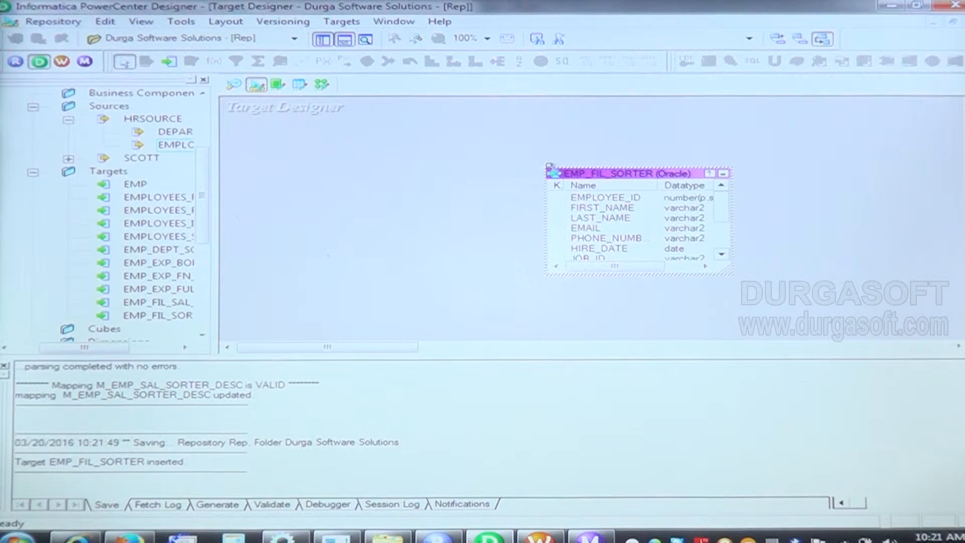
# Step: Switch to the Mapping Designer and create a new mapping named M_EMP_FIL_SORTER
pyautogui.click(320, 86)
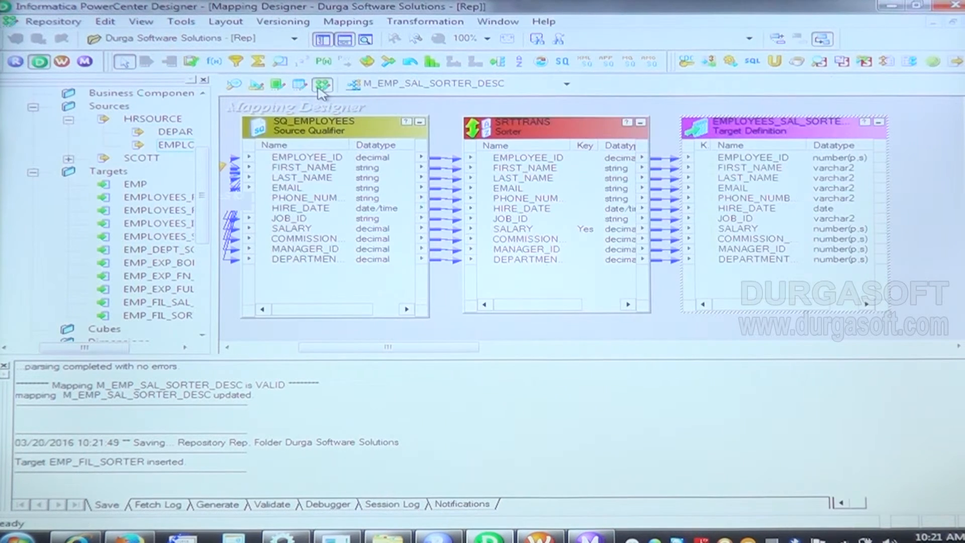
pyautogui.click(346, 22)
pyautogui.click(360, 38)
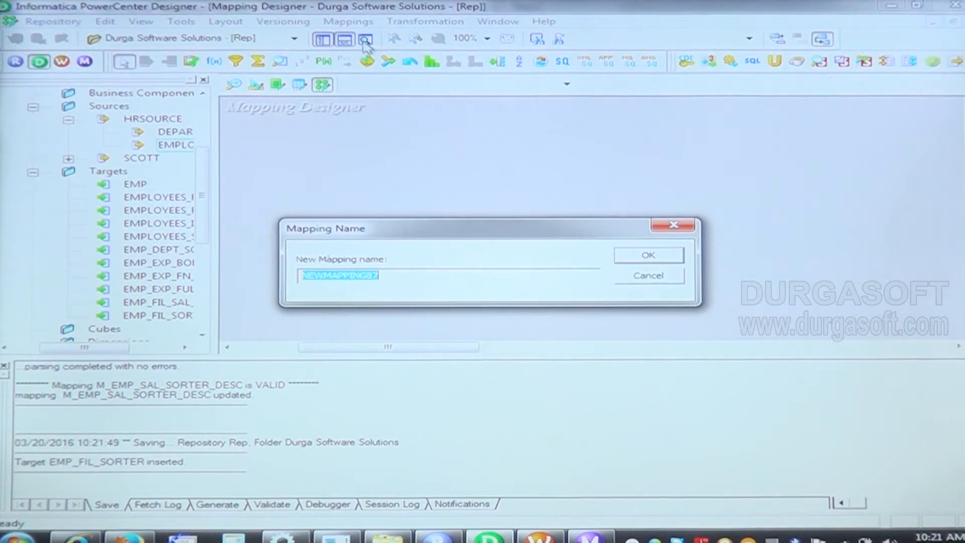
pyautogui.write('M_EMP_FIL_SORTER')
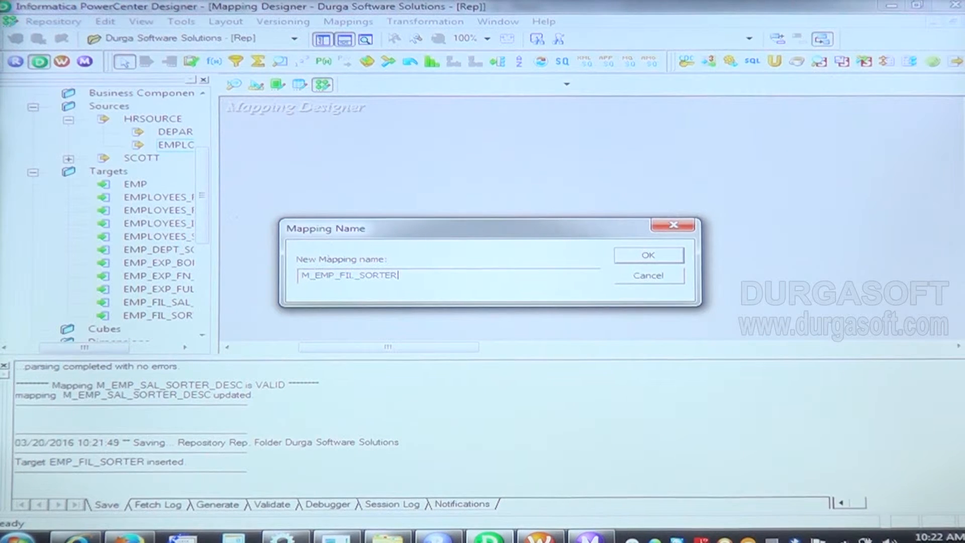
pyautogui.click(646, 257)
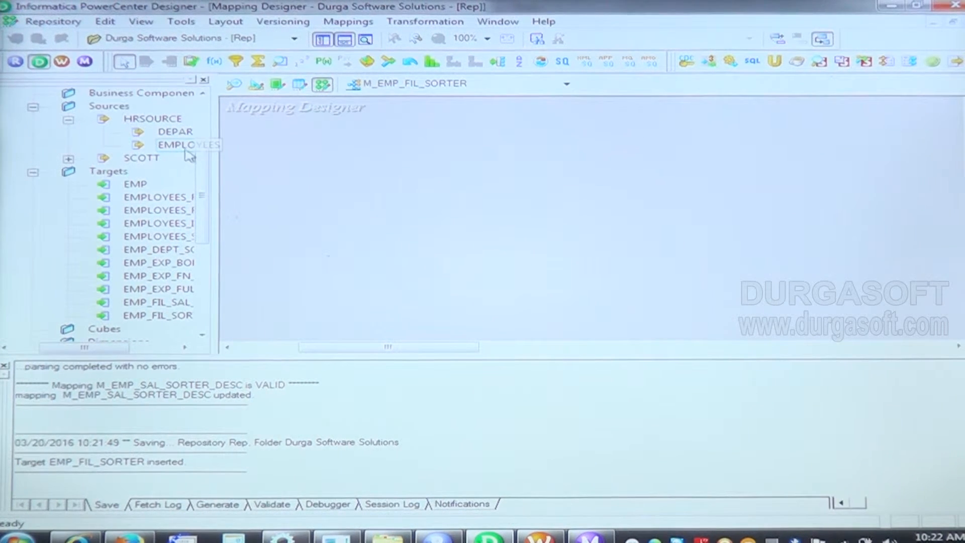
# Step: Add the HRSOURCE EMPLOYEES source to the mapping, collapse it to an icon, and enlarge and reposition SQ_EMPLOYEES to show all ports
pyautogui.moveTo(174, 146); pyautogui.dragTo(324, 143)
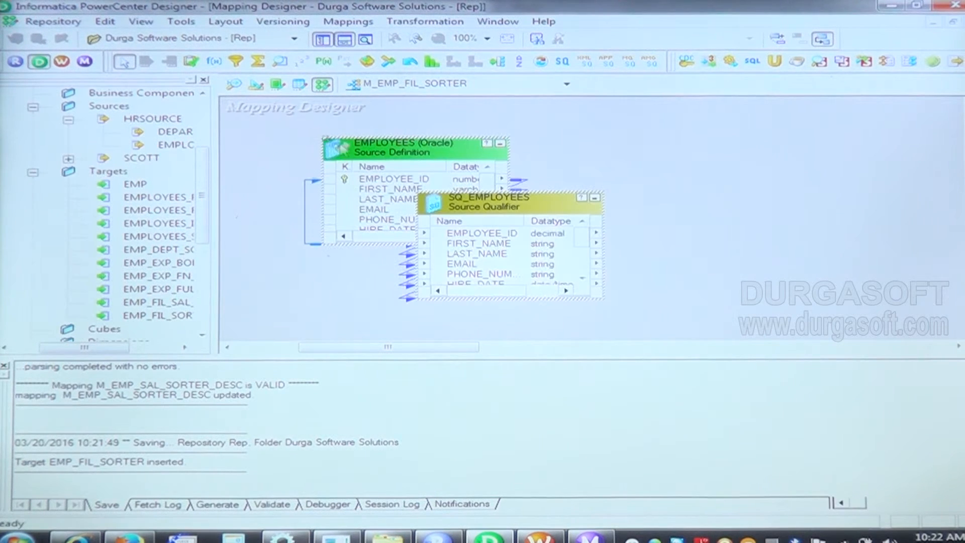
pyautogui.click(501, 144)
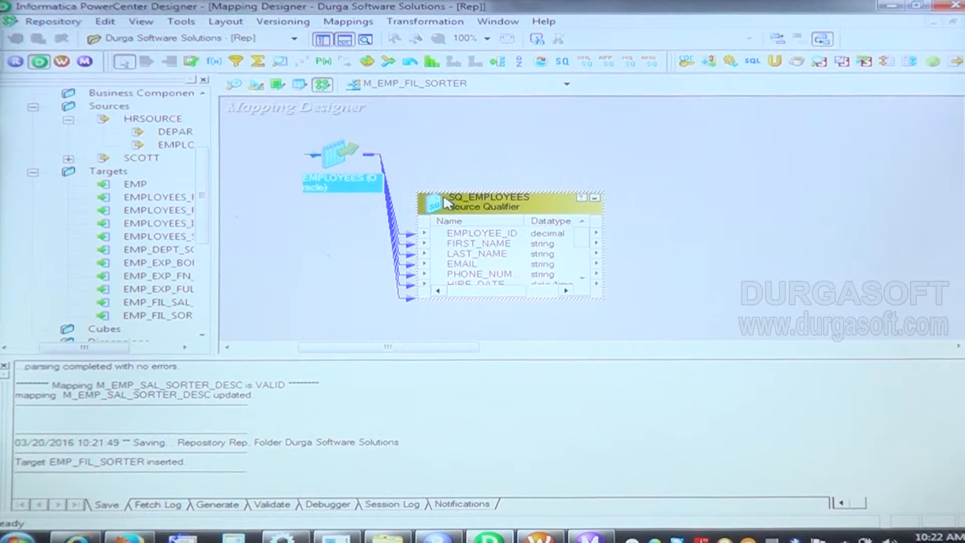
pyautogui.moveTo(445, 192); pyautogui.dragTo(442, 101)
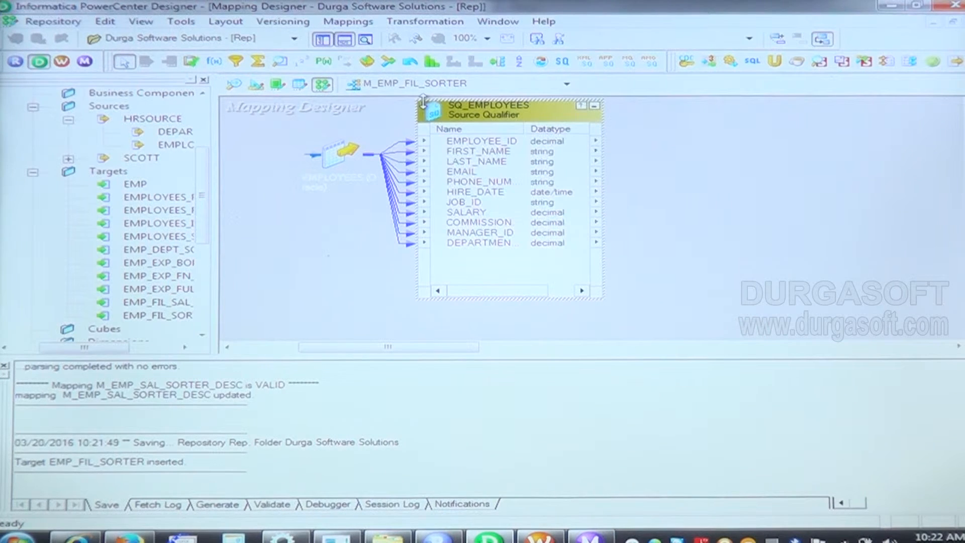
pyautogui.click(329, 153)
pyautogui.moveTo(310, 166); pyautogui.dragTo(223, 165)
pyautogui.click(552, 117)
pyautogui.moveTo(552, 117); pyautogui.dragTo(418, 120)
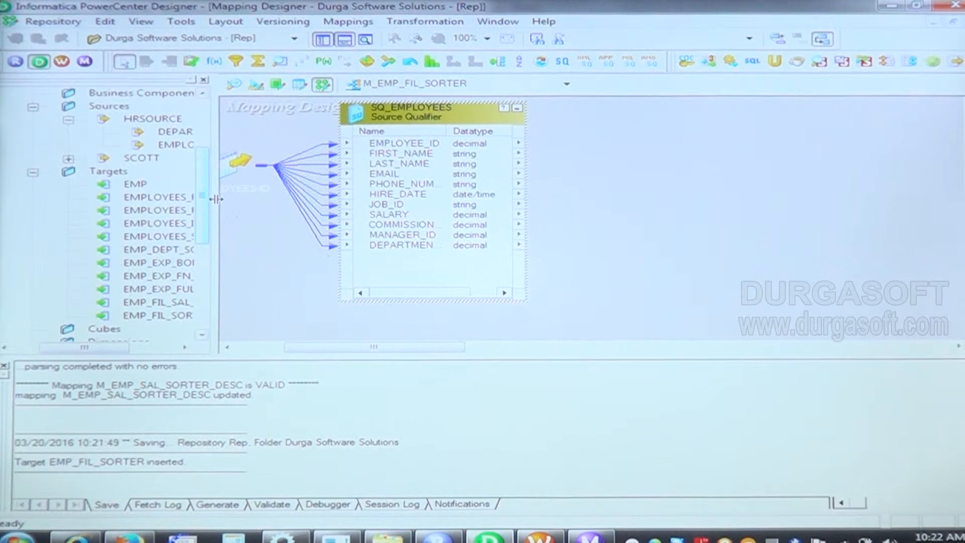
# Step: Widen the navigator, place the EMP_FIL_SORTER target on the far side of the mapping, and enlarge it to show all columns
pyautogui.moveTo(215, 199); pyautogui.dragTo(240, 234)
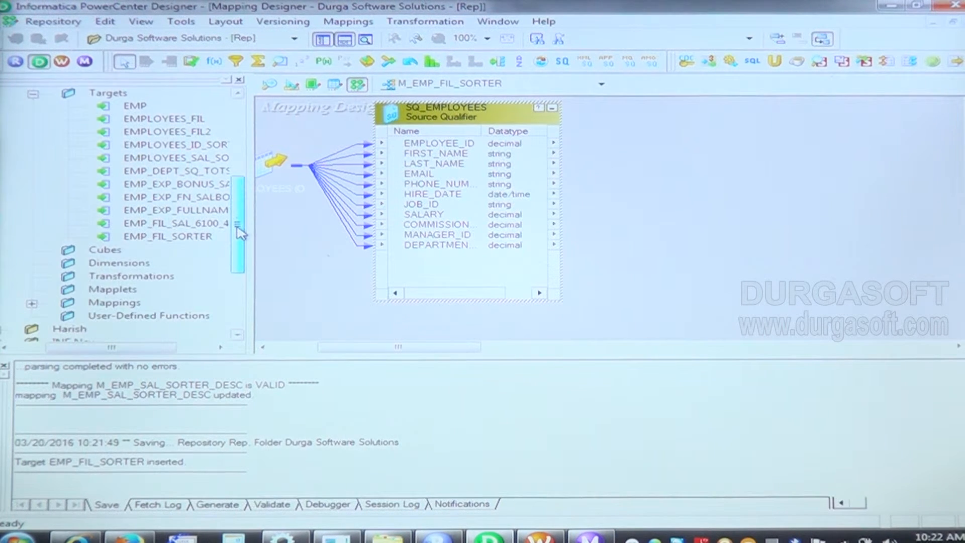
pyautogui.click(173, 237)
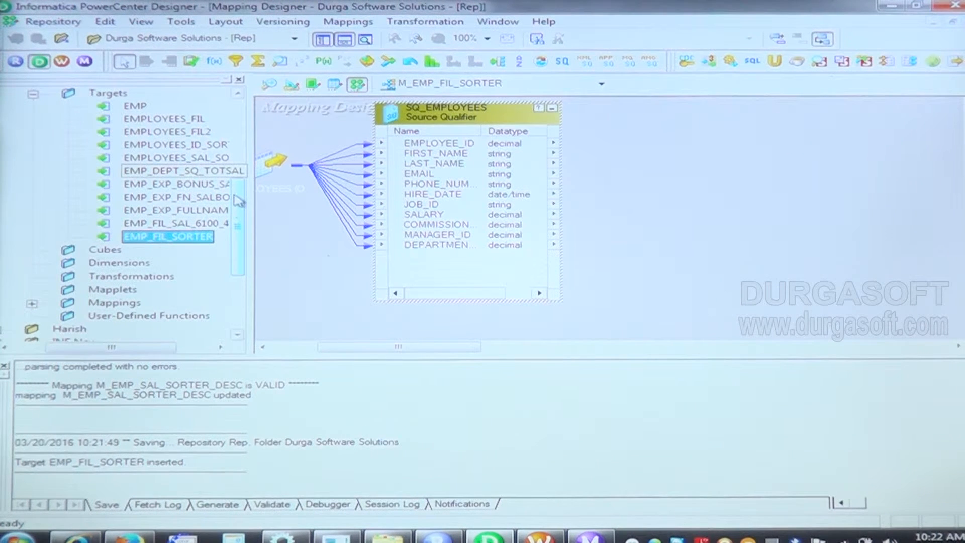
pyautogui.moveTo(252, 197); pyautogui.dragTo(269, 197)
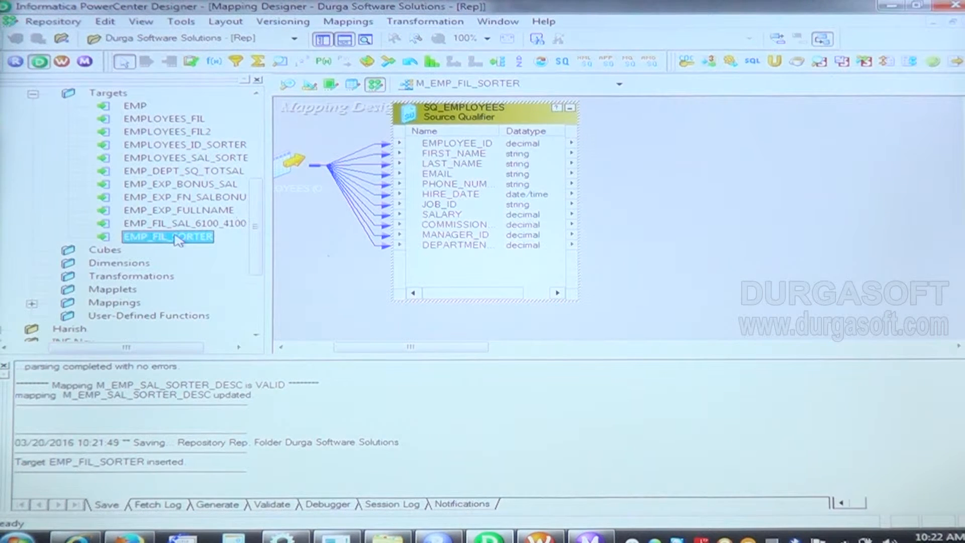
pyautogui.moveTo(278, 225); pyautogui.dragTo(846, 114)
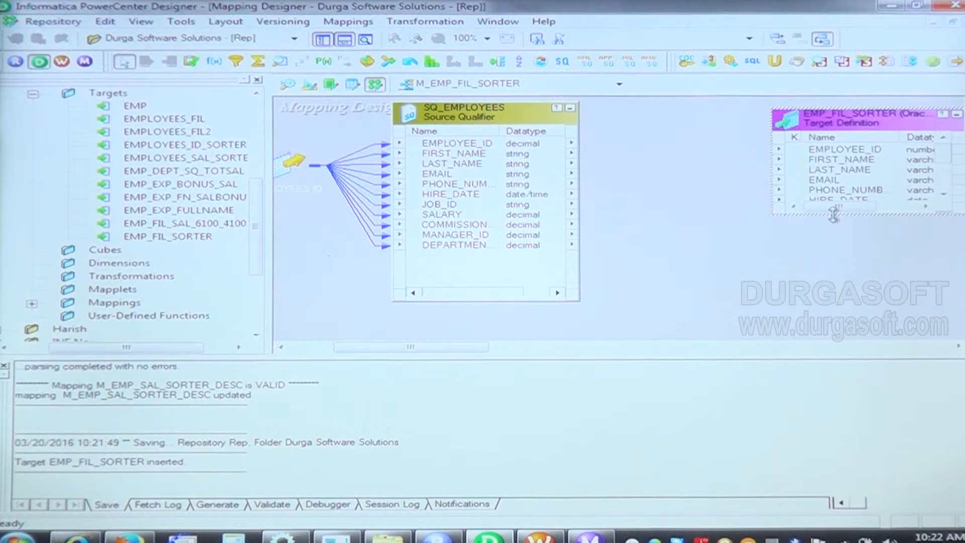
pyautogui.moveTo(834, 214); pyautogui.dragTo(835, 306)
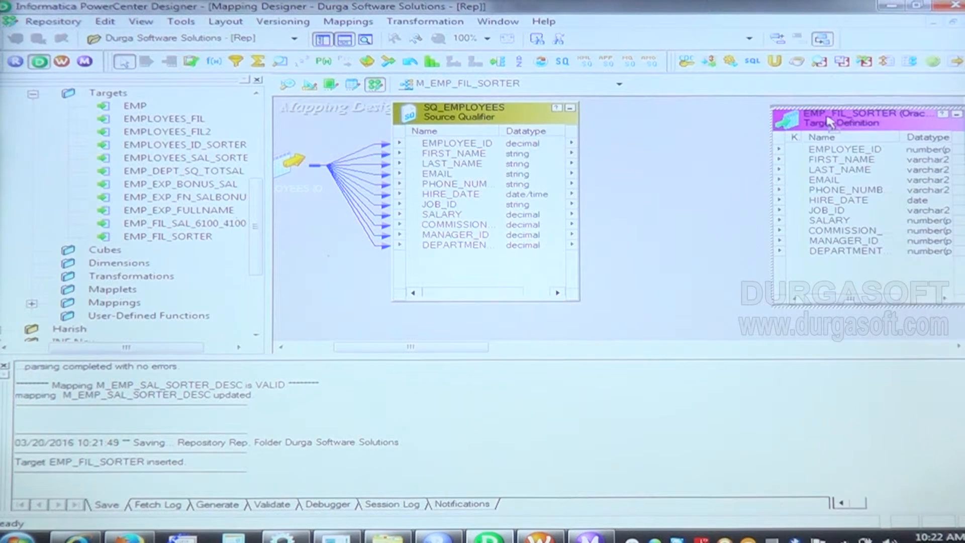
pyautogui.moveTo(829, 125); pyautogui.dragTo(831, 117)
# Step: Shift SQ_EMPLOYEES away from the target and place an enlarged Filter transformation between the two
pyautogui.moveTo(530, 118); pyautogui.dragTo(447, 124)
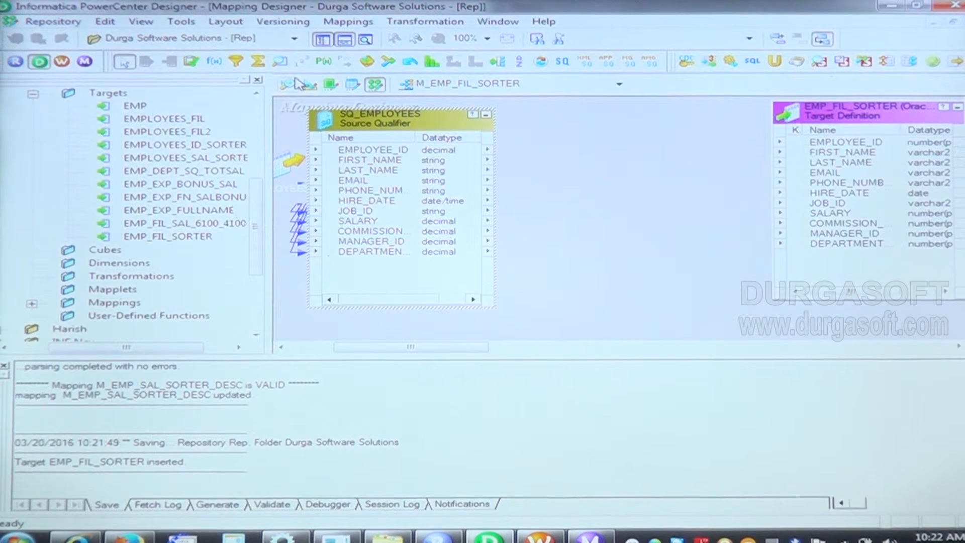
pyautogui.click(236, 60)
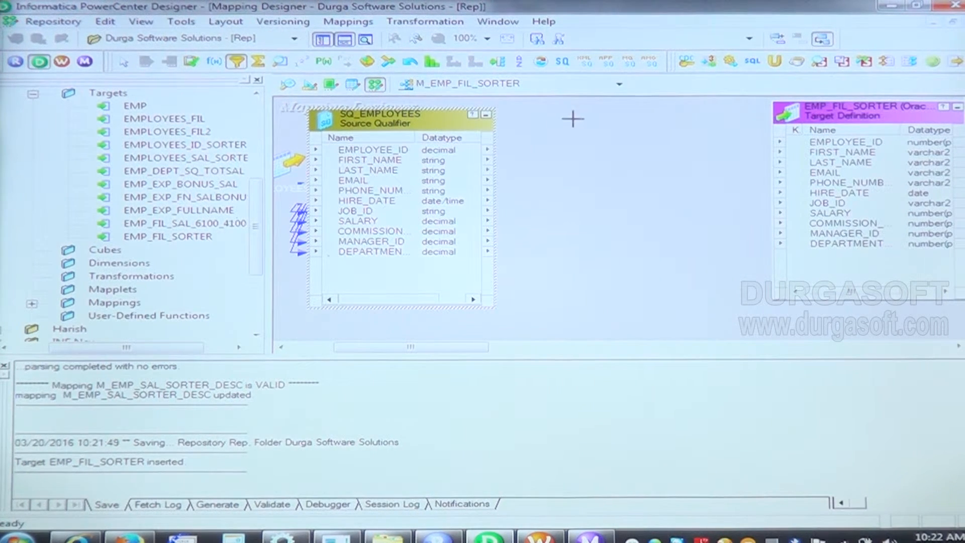
pyautogui.click(572, 119)
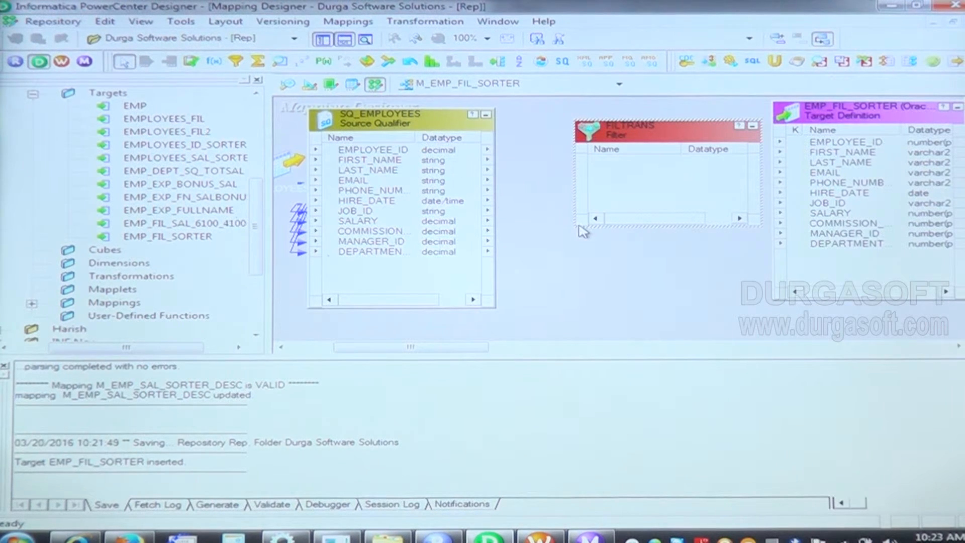
pyautogui.moveTo(576, 227); pyautogui.dragTo(568, 303)
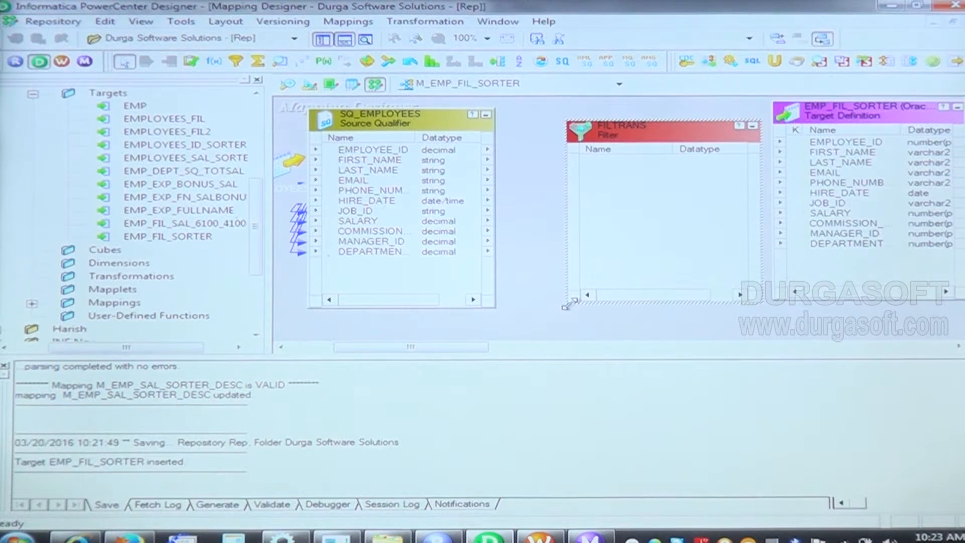
pyautogui.moveTo(614, 122); pyautogui.dragTo(572, 114)
# Step: Link all SQ_EMPLOYEES ports into the Filter transformation
pyautogui.click(388, 150)
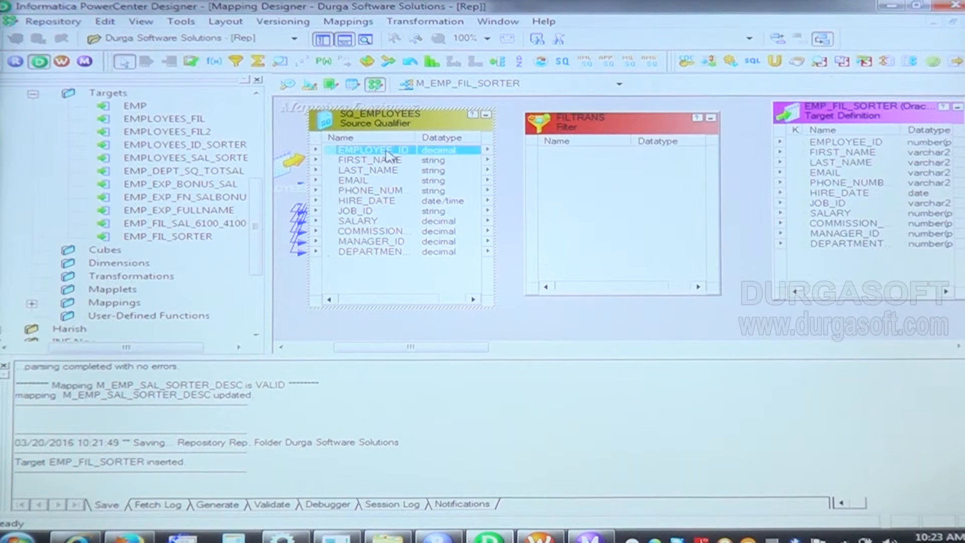
pyautogui.rightClick(387, 151)
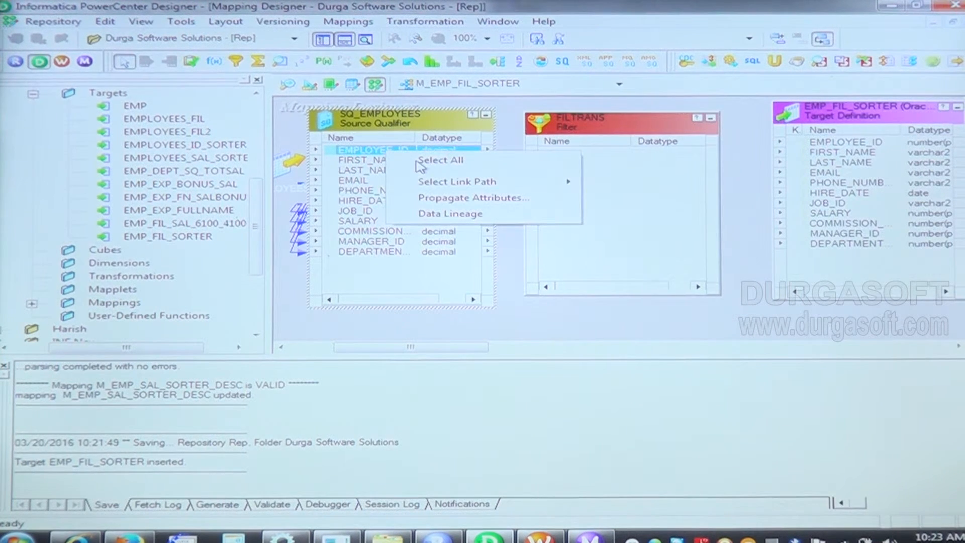
pyautogui.click(421, 161)
pyautogui.moveTo(382, 155); pyautogui.dragTo(563, 165)
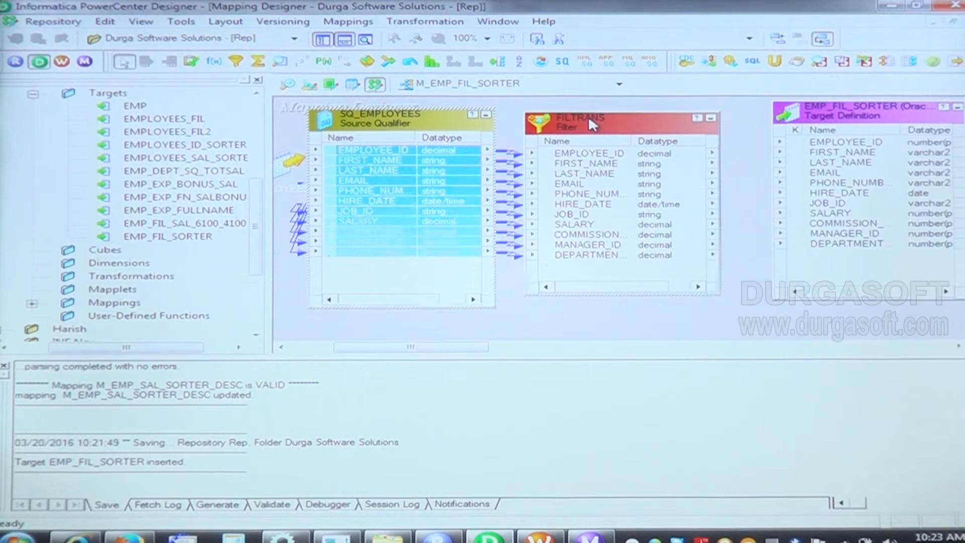
# Step: Replace the Filter transformation's filter condition with SALARY > 4800, picking the SALARY port from the filter's own ports
pyautogui.doubleClick(588, 117)
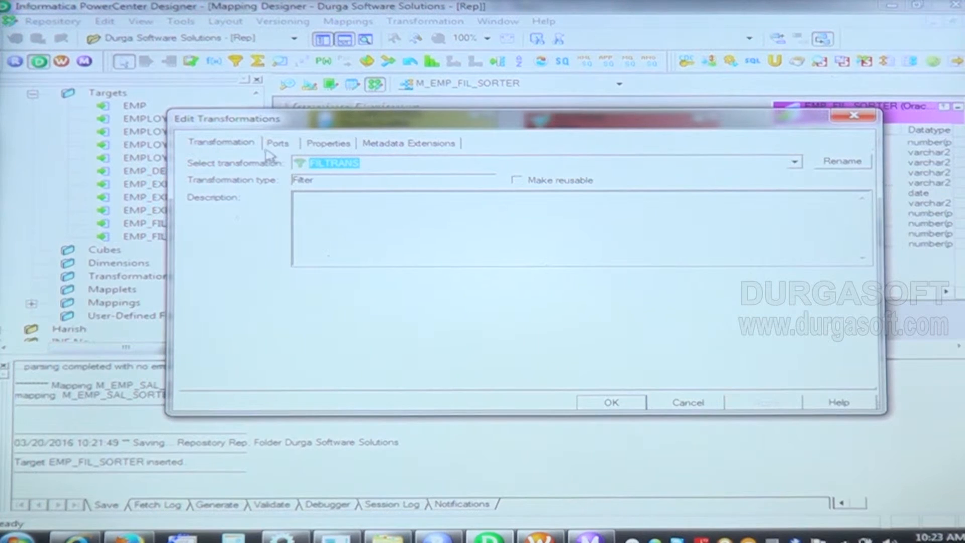
pyautogui.click(317, 146)
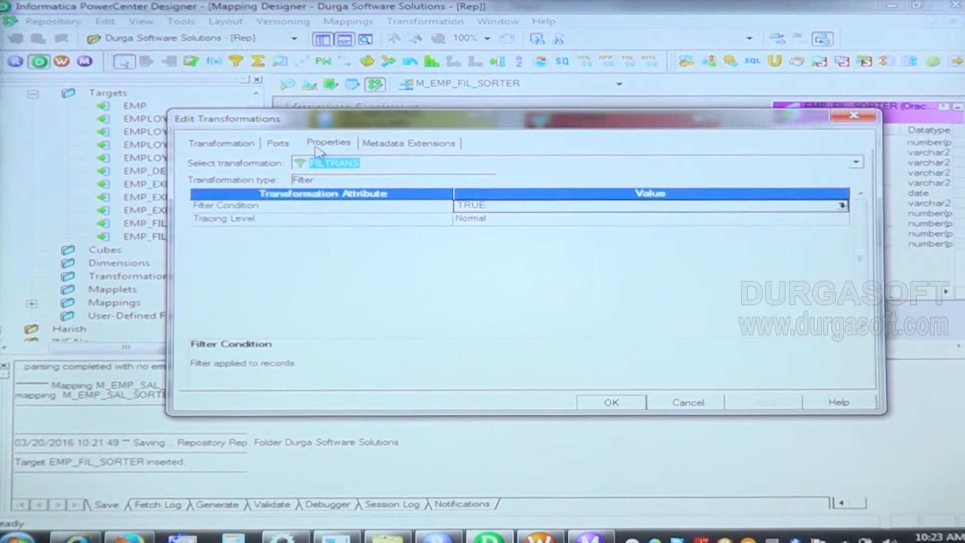
pyautogui.click(841, 205)
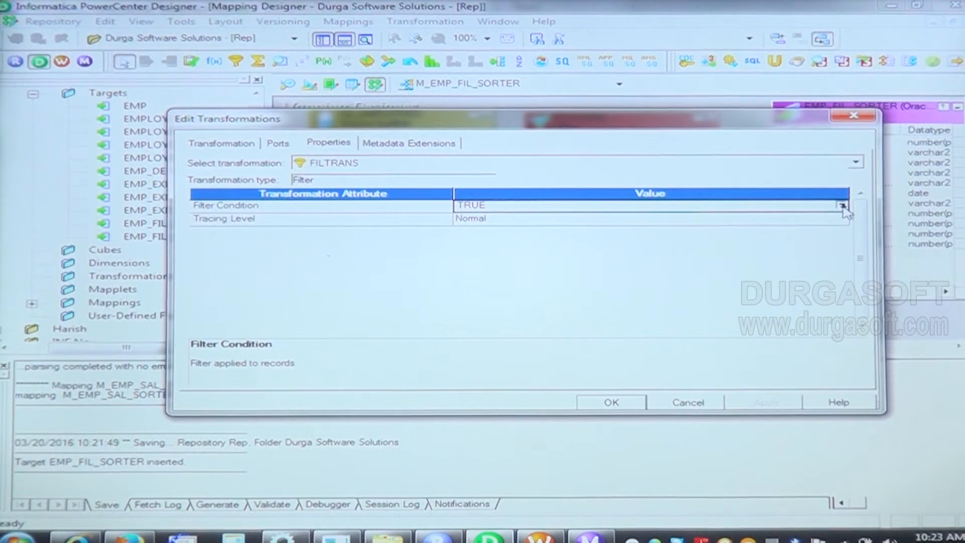
pyautogui.hotkey('ctrl', 'a')
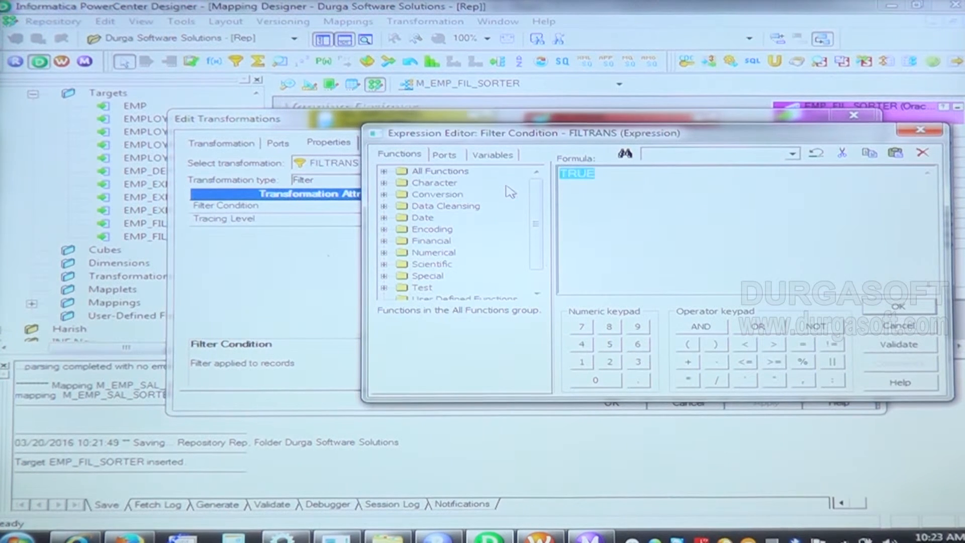
pyautogui.press('Delete')
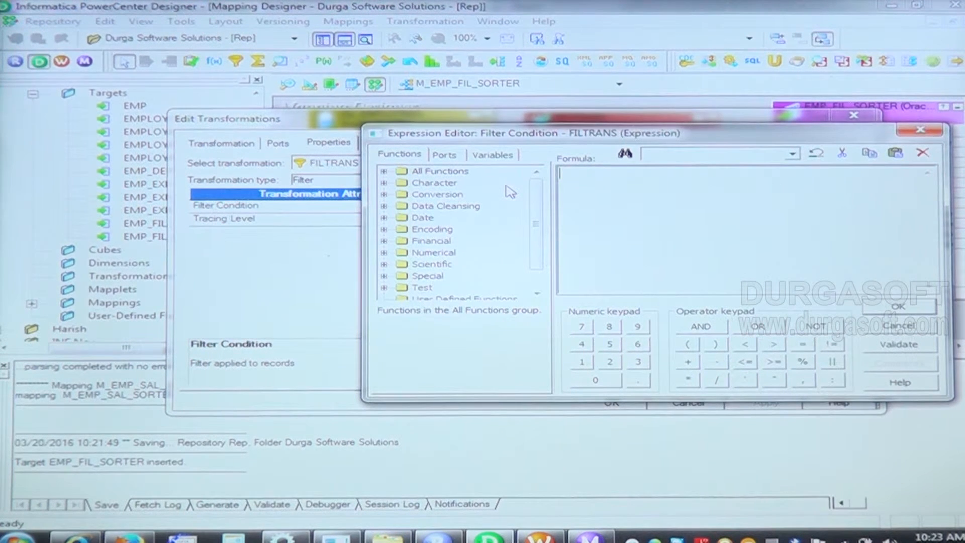
pyautogui.click(444, 154)
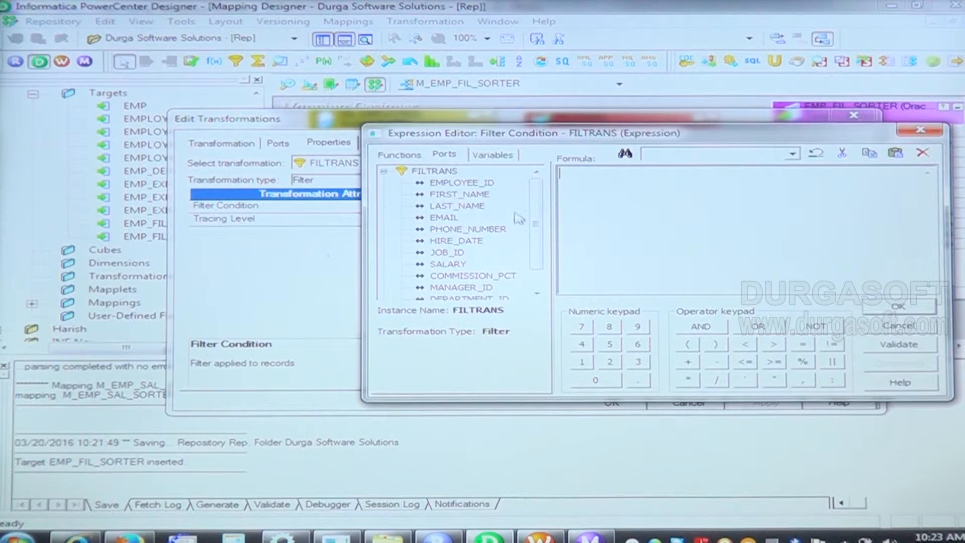
pyautogui.moveTo(540, 231); pyautogui.dragTo(535, 254)
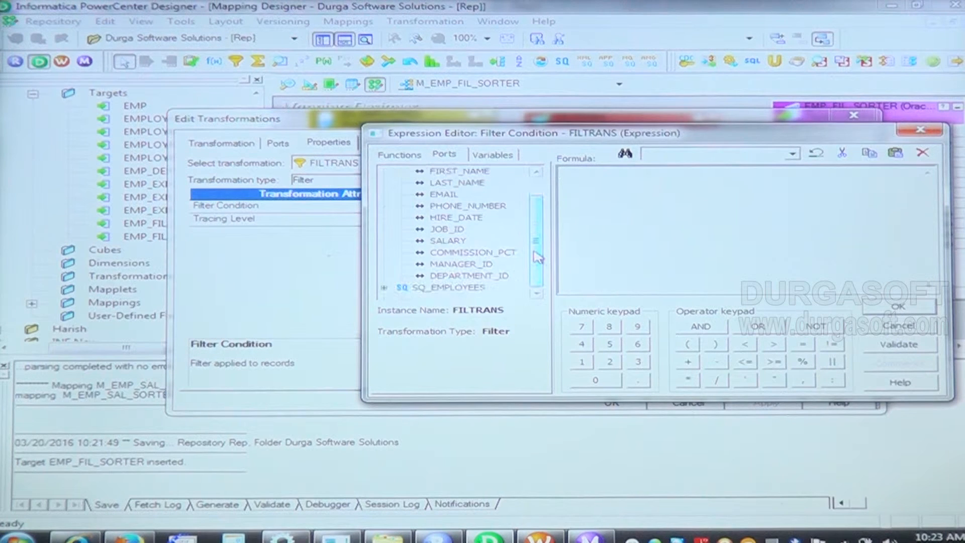
pyautogui.click(460, 241)
pyautogui.doubleClick(460, 242)
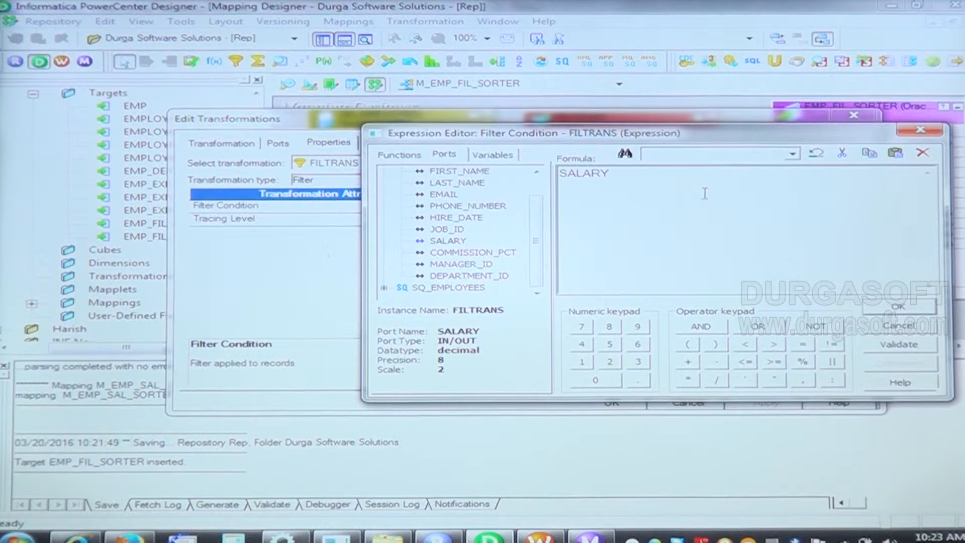
pyautogui.click(773, 344)
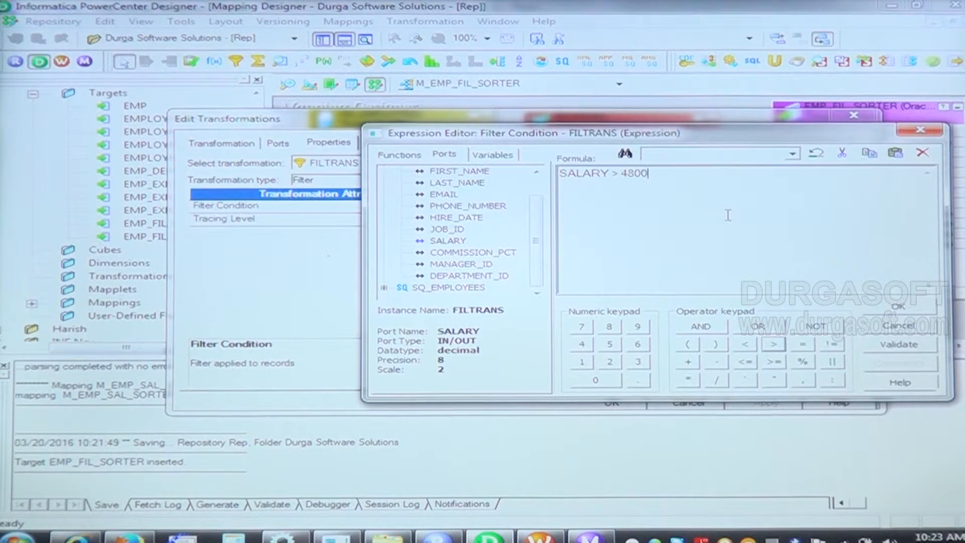
# Step: Validate the filter condition expression and apply it to the Filter transformation
pyautogui.click(900, 344)
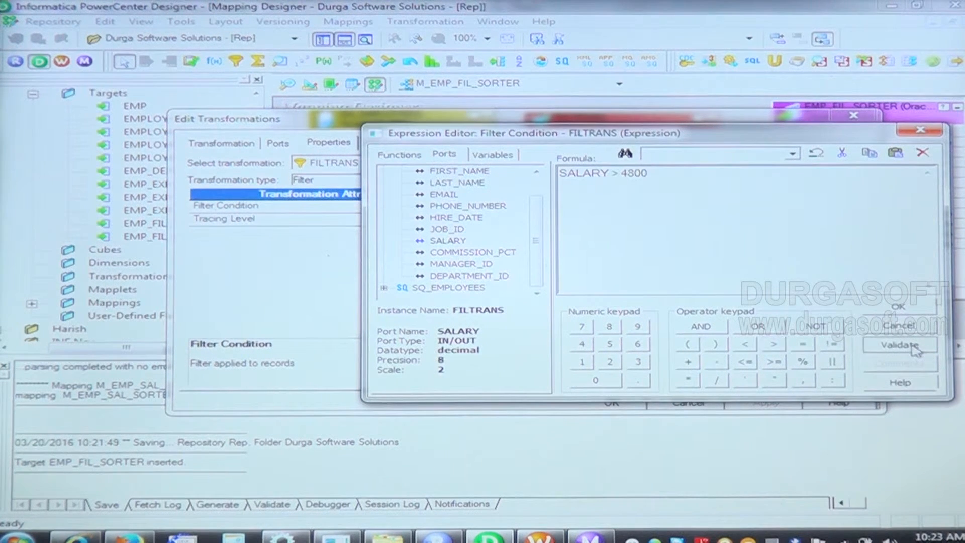
pyautogui.click(566, 302)
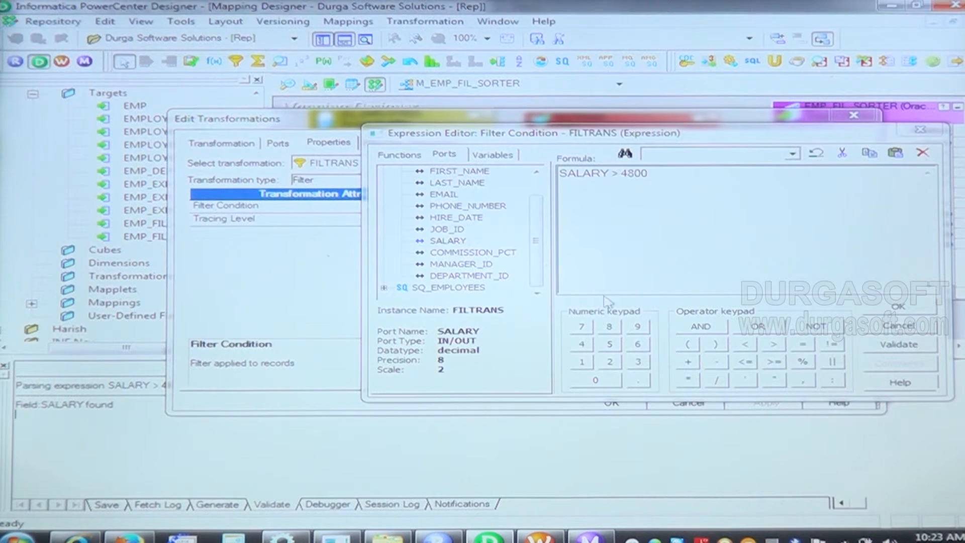
pyautogui.click(908, 307)
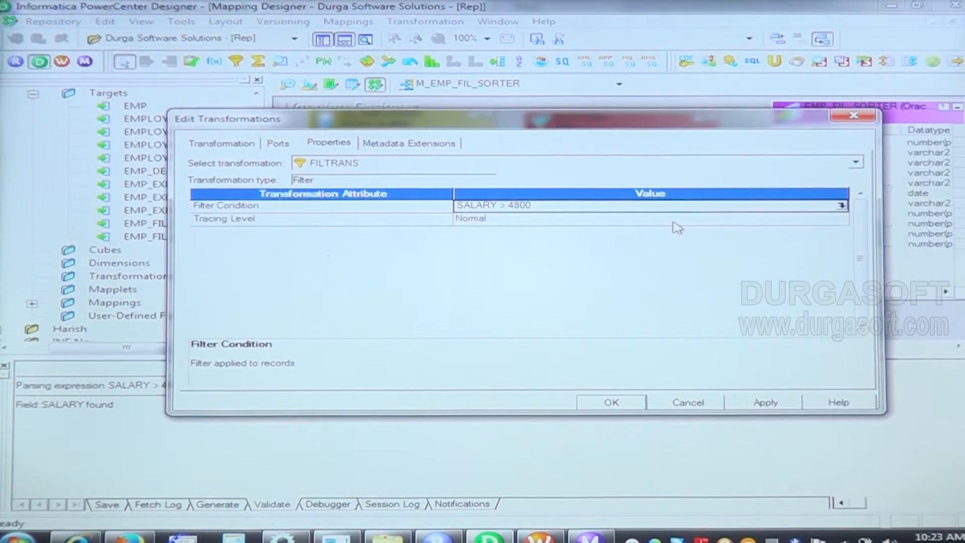
pyautogui.click(765, 405)
pyautogui.click(612, 403)
# Step: Shift the target farther away and place a Sorter transformation between it and the Filter, enlarged to hold all ports
pyautogui.moveTo(825, 116); pyautogui.dragTo(935, 120)
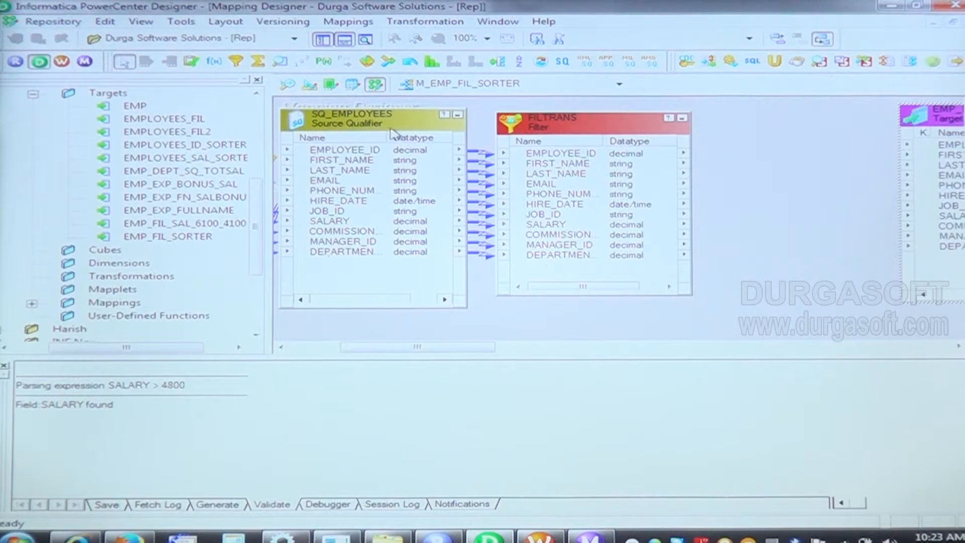
pyautogui.click(522, 62)
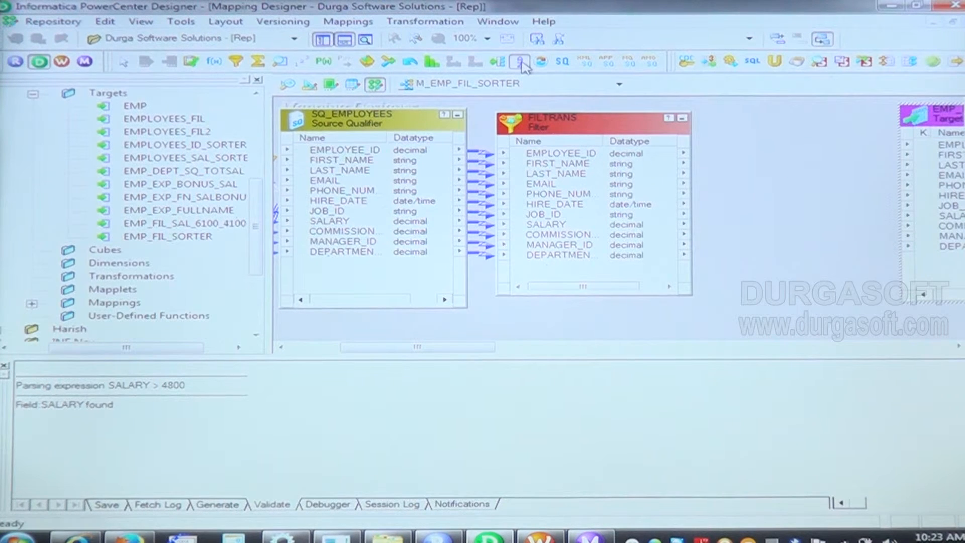
pyautogui.click(756, 123)
pyautogui.moveTo(795, 143); pyautogui.dragTo(743, 130)
pyautogui.moveTo(411, 133); pyautogui.dragTo(384, 134)
pyautogui.moveTo(548, 135); pyautogui.dragTo(521, 131)
pyautogui.moveTo(753, 127); pyautogui.dragTo(736, 125)
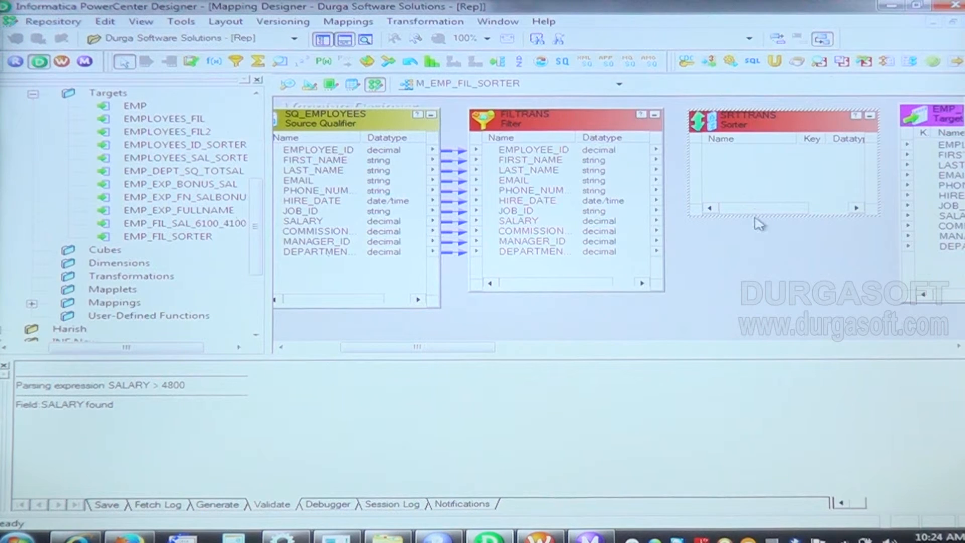
pyautogui.moveTo(755, 217); pyautogui.dragTo(763, 293)
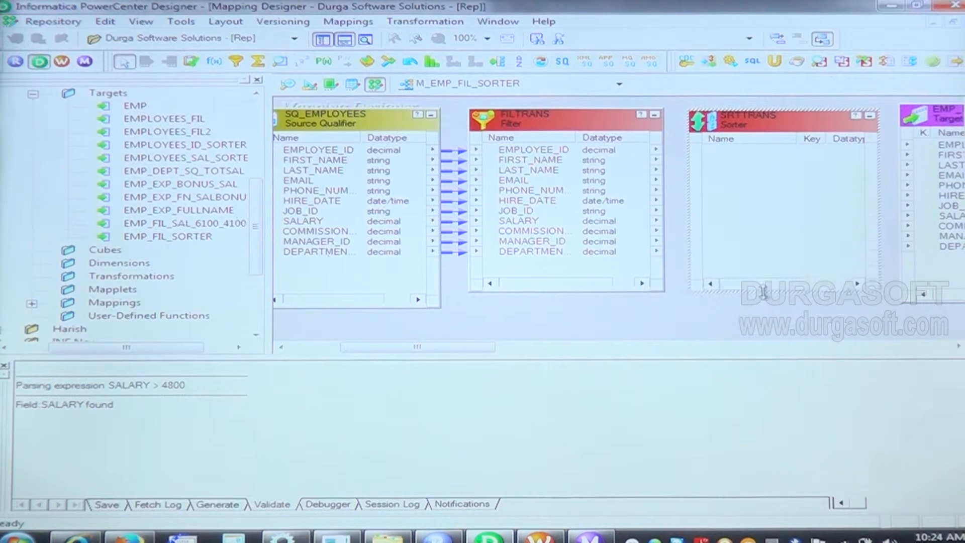
# Step: Link all ports of the Filter transformation into the Sorter transformation
pyautogui.click(531, 149)
pyautogui.rightClick(533, 150)
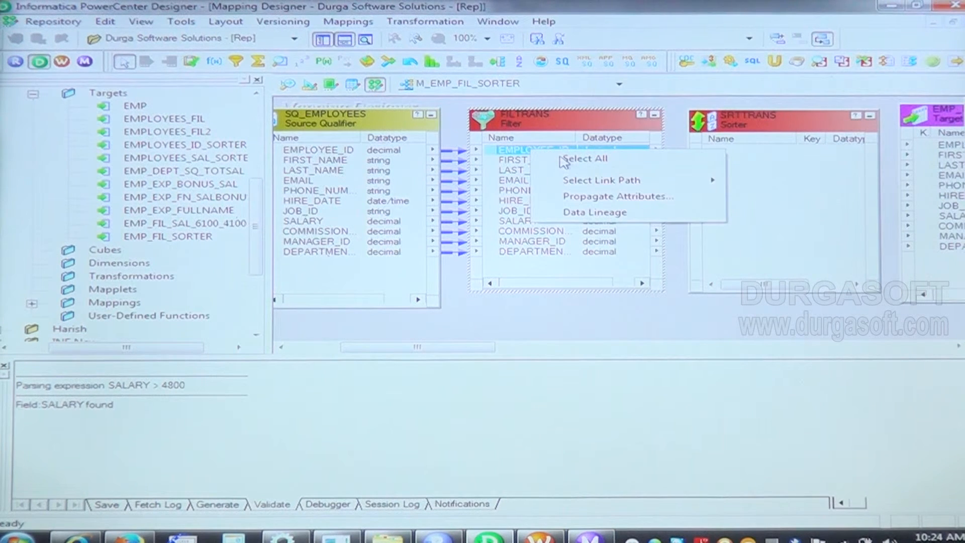
pyautogui.click(553, 158)
pyautogui.moveTo(537, 159); pyautogui.dragTo(782, 157)
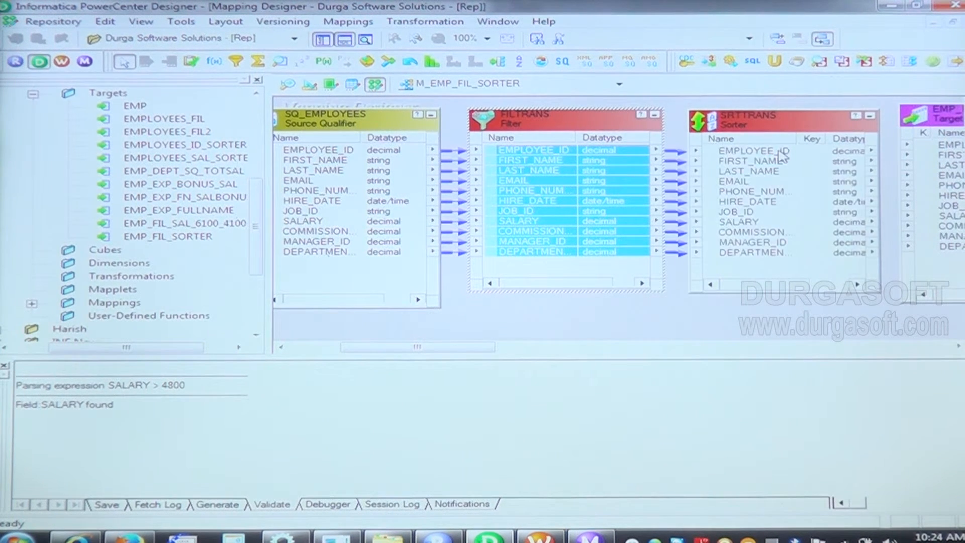
# Step: Make EMPLOYEE_ID the Sorter transformation's sort key in Ascending direction and apply the change
pyautogui.doubleClick(750, 126)
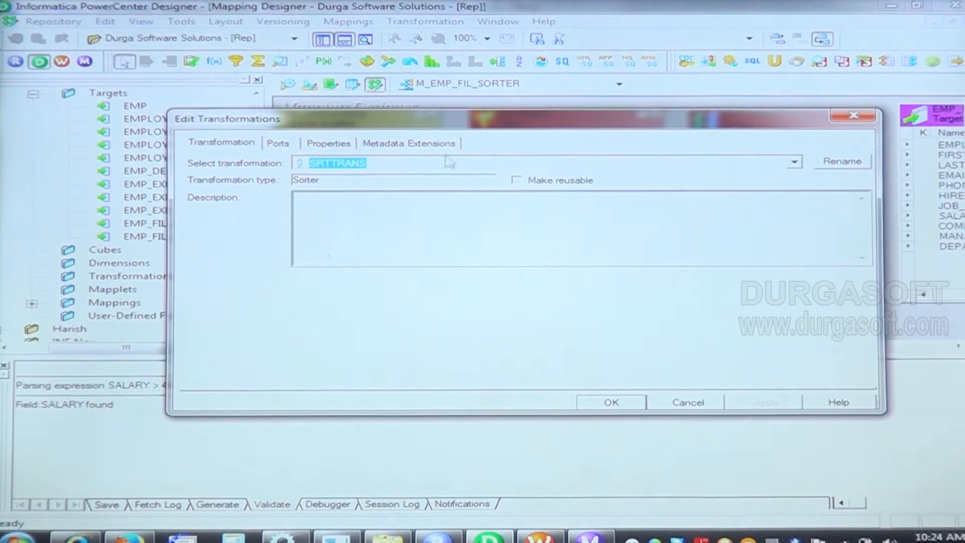
pyautogui.click(316, 147)
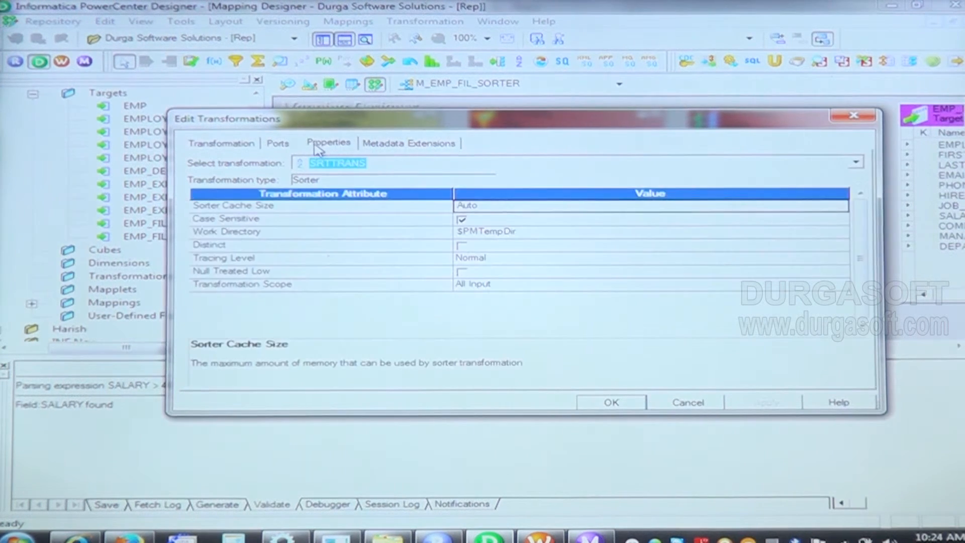
pyautogui.click(295, 146)
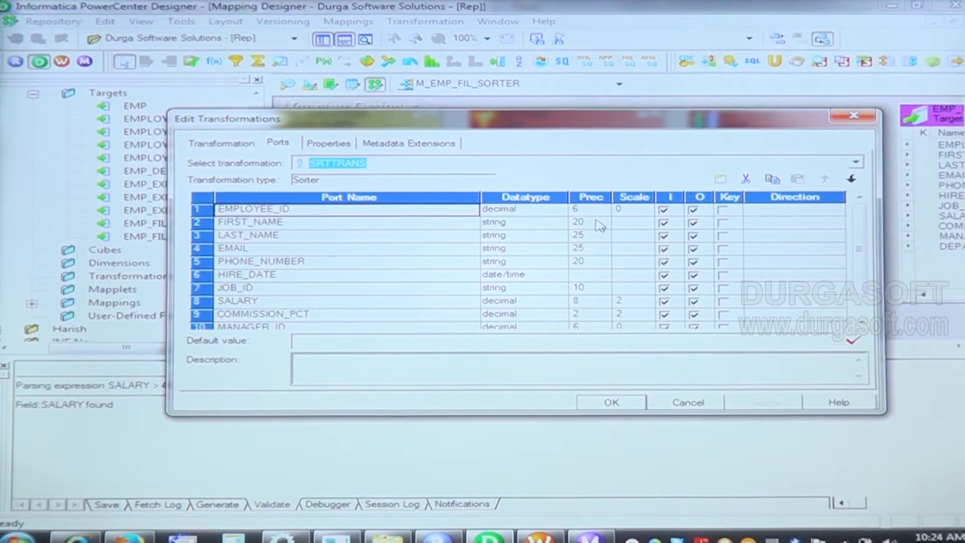
pyautogui.click(727, 213)
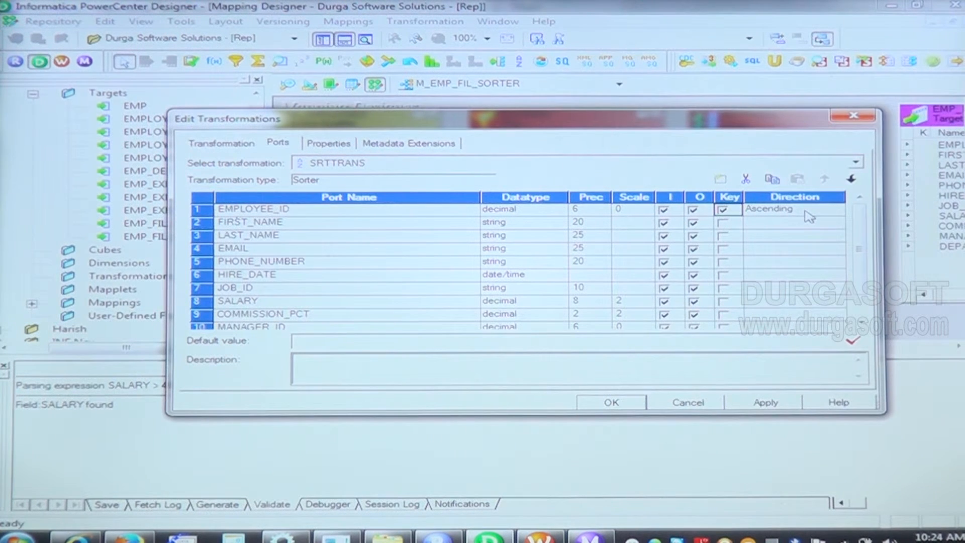
pyautogui.click(766, 403)
pyautogui.click(612, 403)
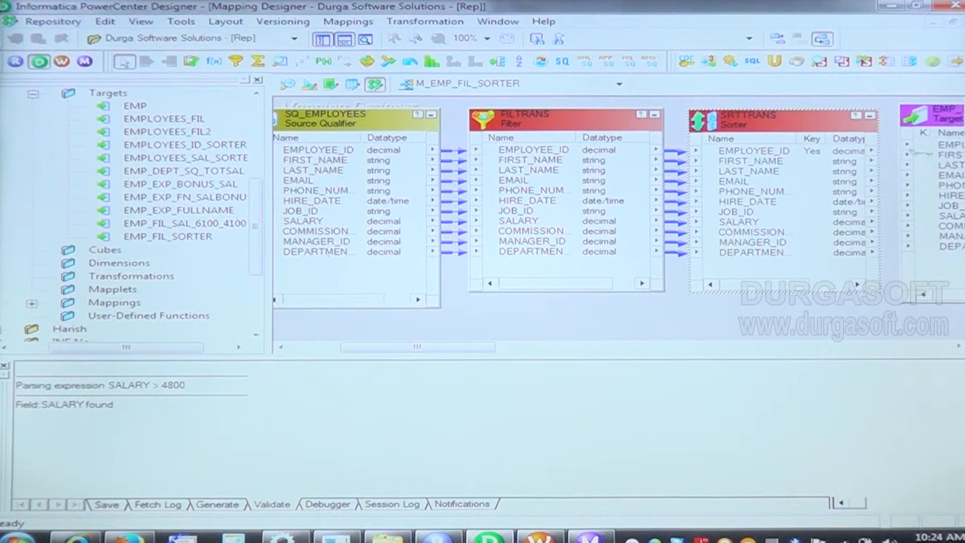
# Step: Link all Sorter ports to the EMP_FIL_SORTER target columns and shift the target slightly away from the Sorter
pyautogui.rightClick(778, 153)
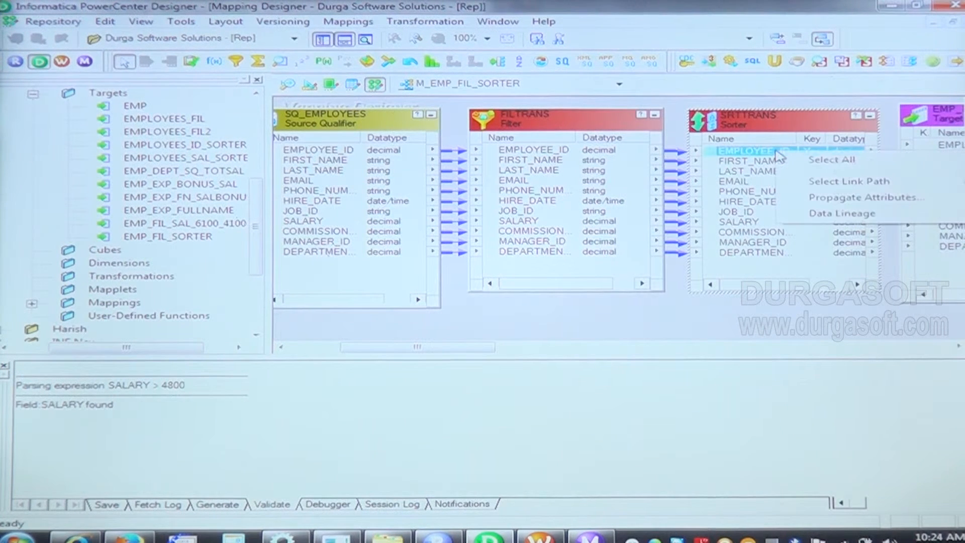
pyautogui.click(809, 162)
pyautogui.moveTo(767, 158); pyautogui.dragTo(948, 157)
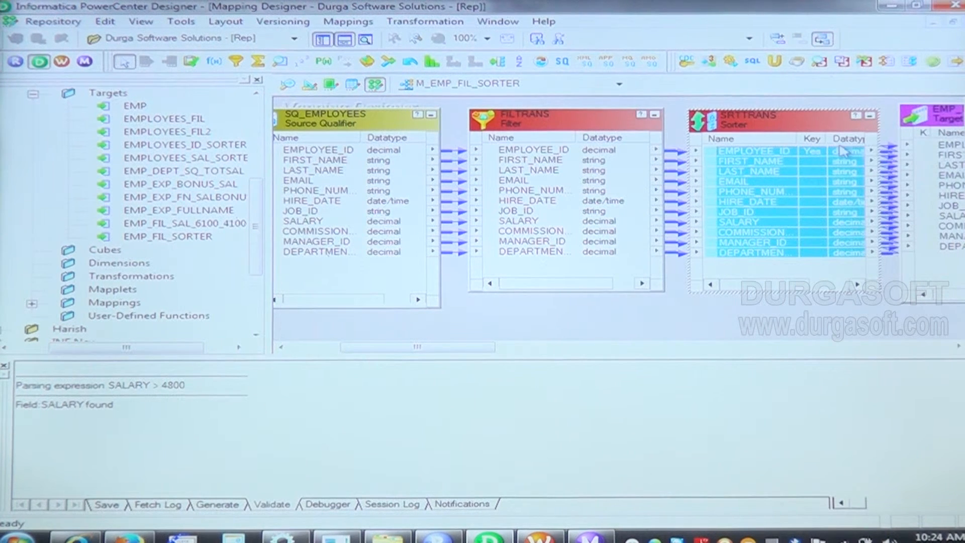
pyautogui.moveTo(931, 122); pyautogui.dragTo(949, 121)
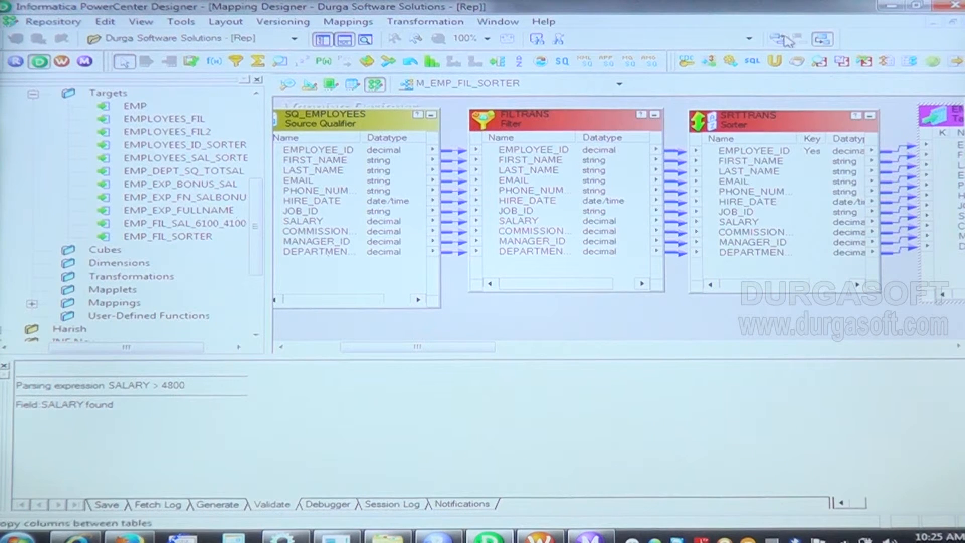
# Step: Check the mapping layout in the overview window, close it, and save the M_EMP_FIL_SORTER mapping
pyautogui.click(825, 40)
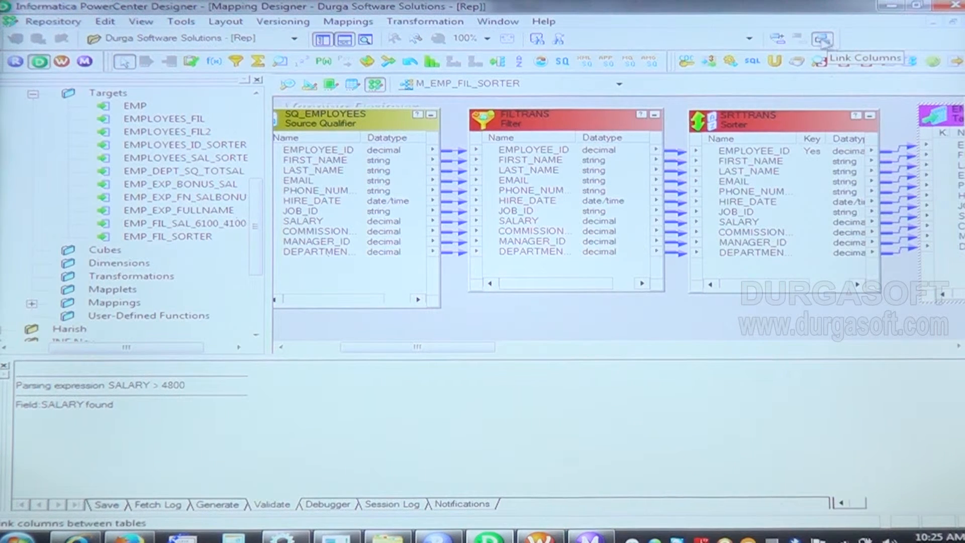
pyautogui.click(365, 41)
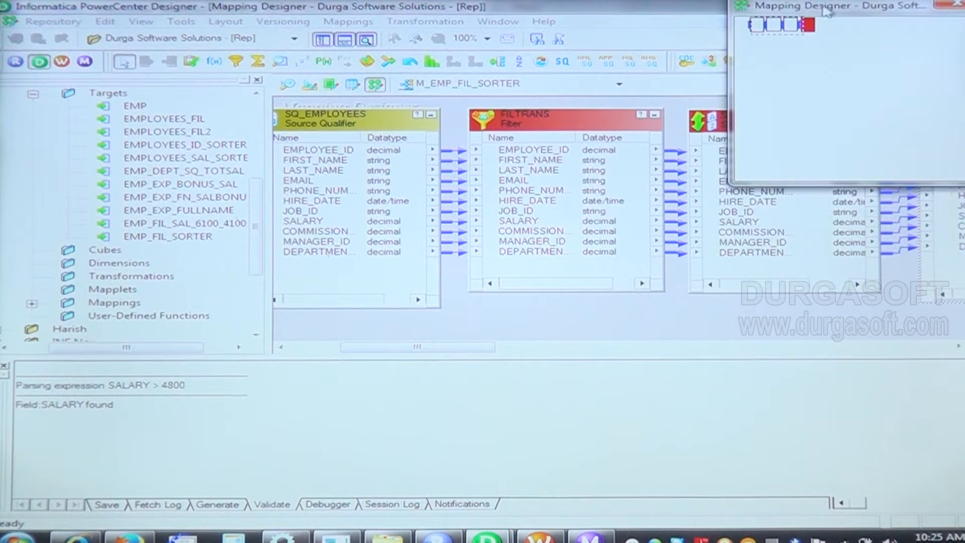
pyautogui.moveTo(827, 11); pyautogui.dragTo(662, 44)
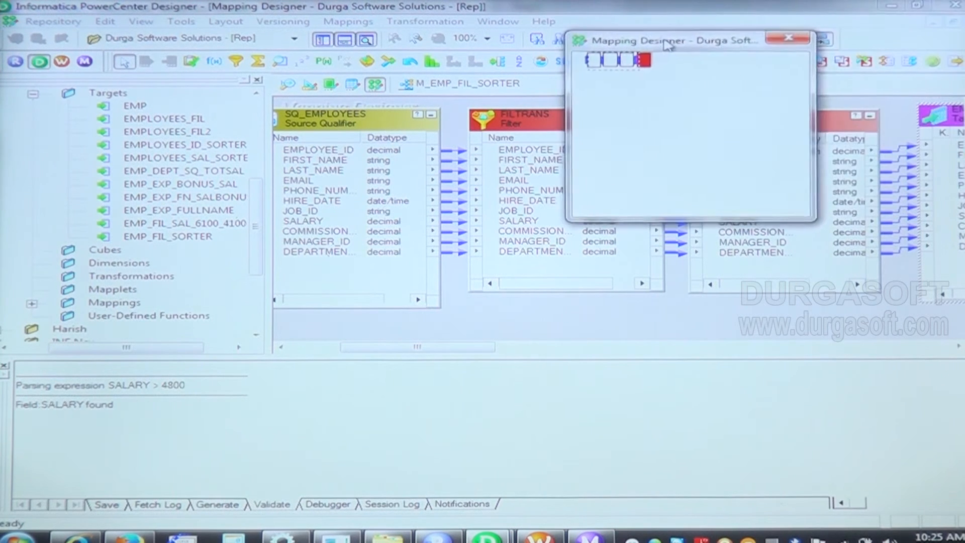
pyautogui.click(785, 40)
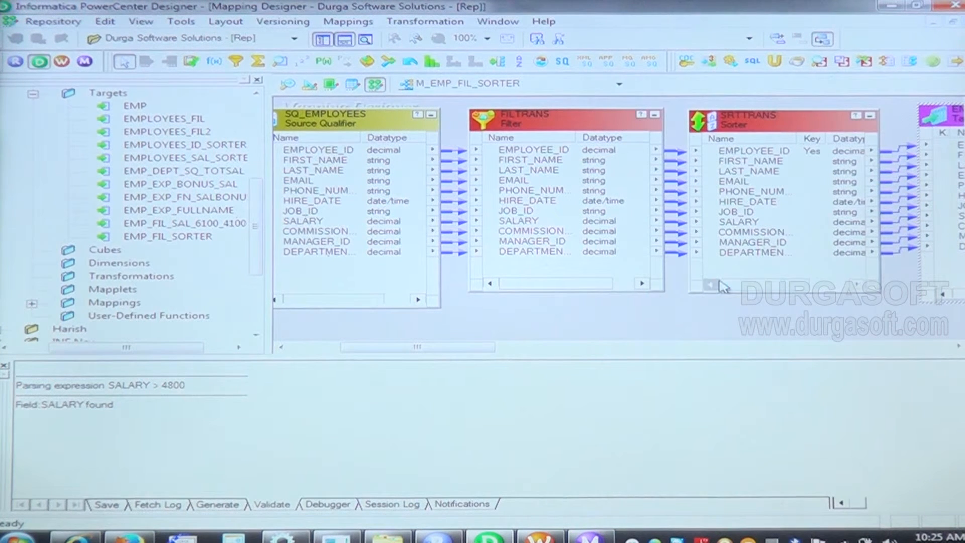
pyautogui.hotkey('ctrl', 's')
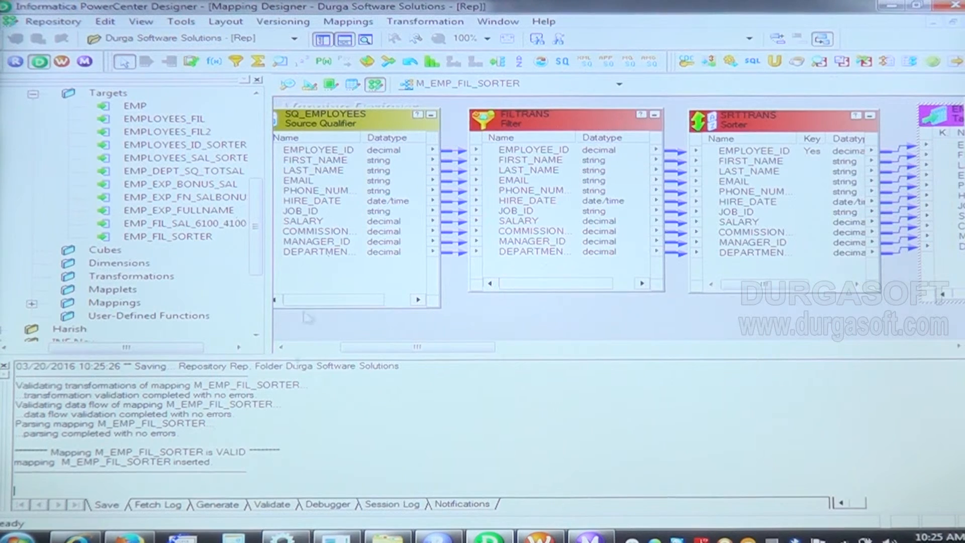
# Step: Switch to Workflow Manager and clear all objects from the Task Developer workspace
pyautogui.click(62, 62)
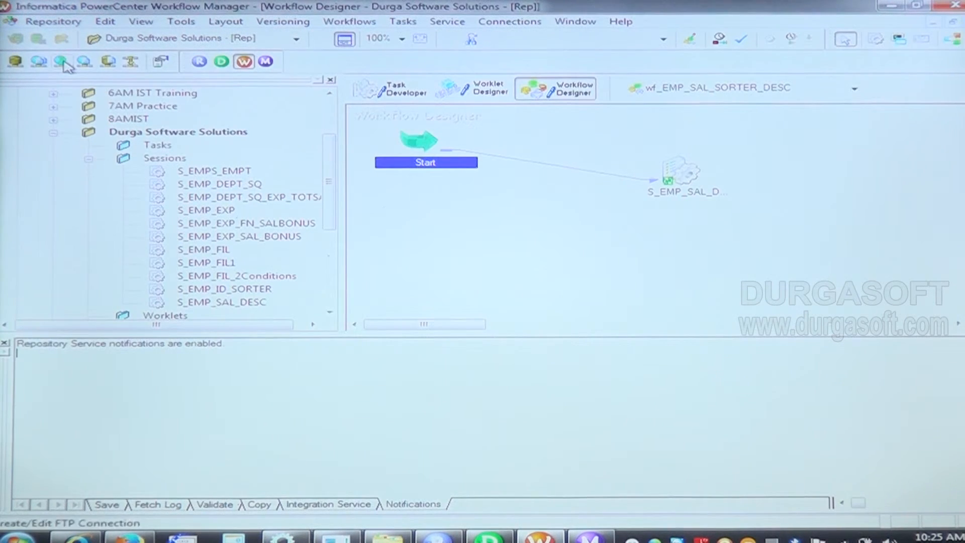
pyautogui.click(415, 95)
pyautogui.rightClick(605, 151)
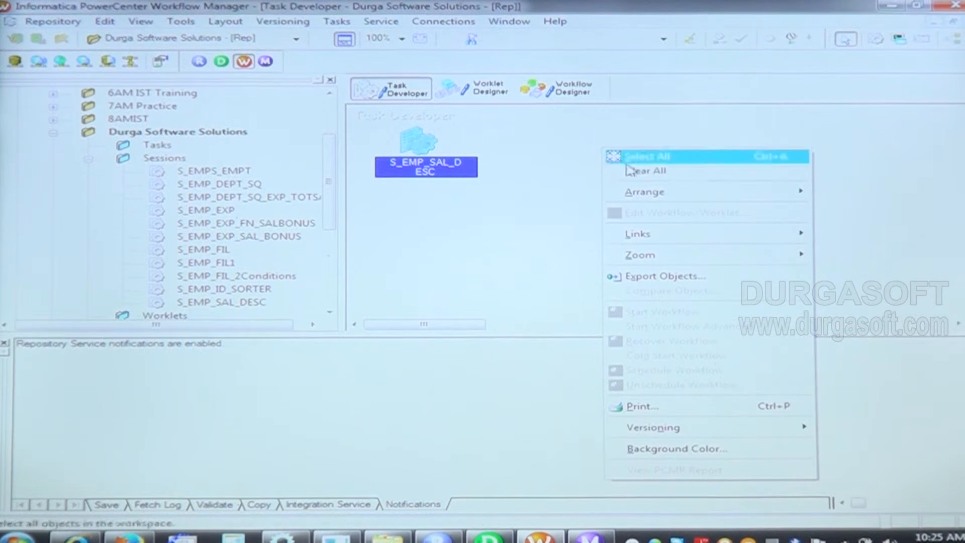
pyautogui.click(658, 181)
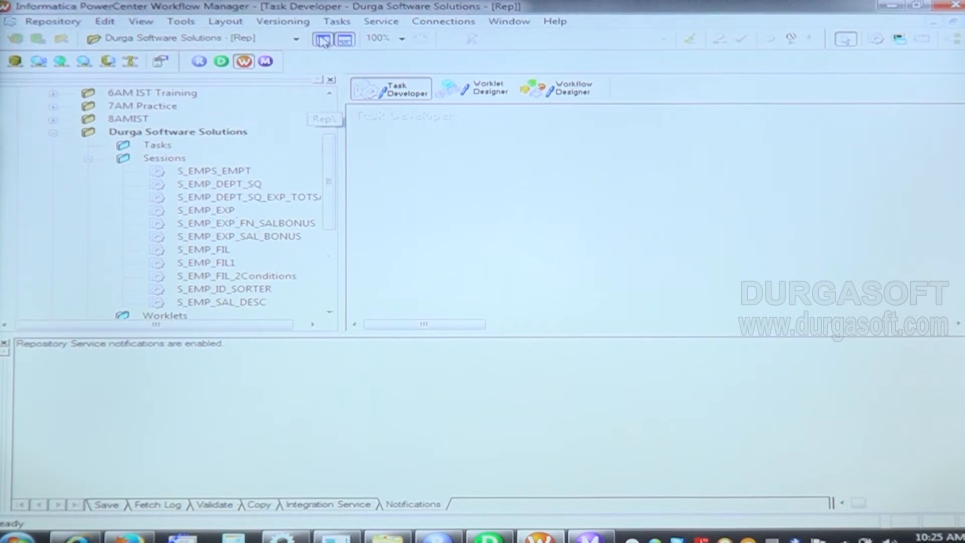
# Step: Create a Session task named S_EMP_FIL_SORTER and associate it with the M_EMP_FIL_SORTER mapping
pyautogui.click(336, 21)
pyautogui.click(363, 40)
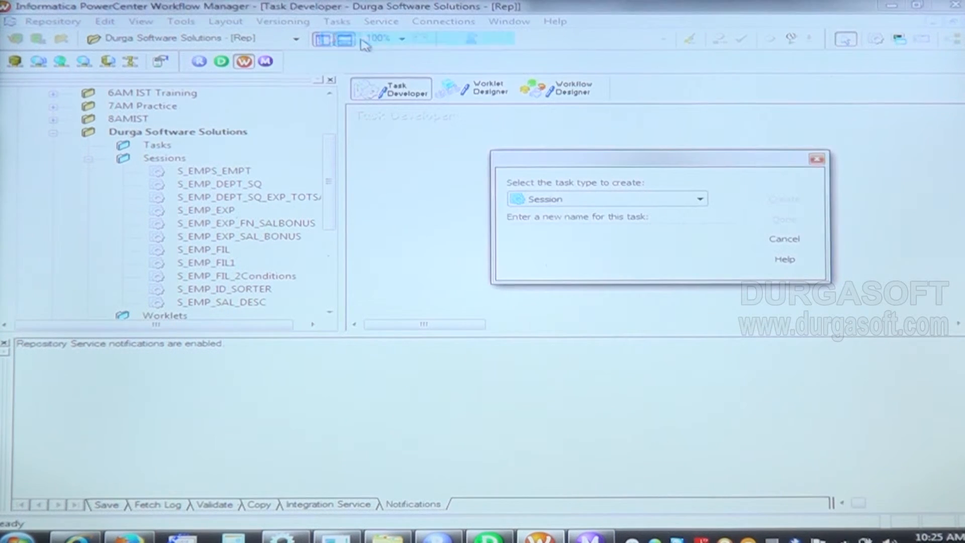
pyautogui.write('S')
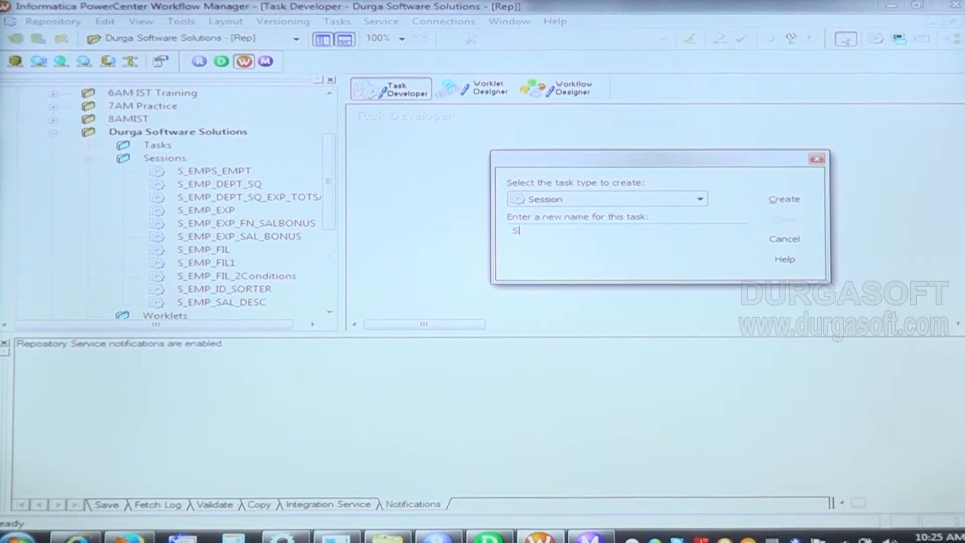
pyautogui.write('_EMP_')
pyautogui.press('BackSpace')
pyautogui.press('BackSpace')
pyautogui.press('BackSpace')
pyautogui.write('FIL_SORTER')
pyautogui.click(805, 201)
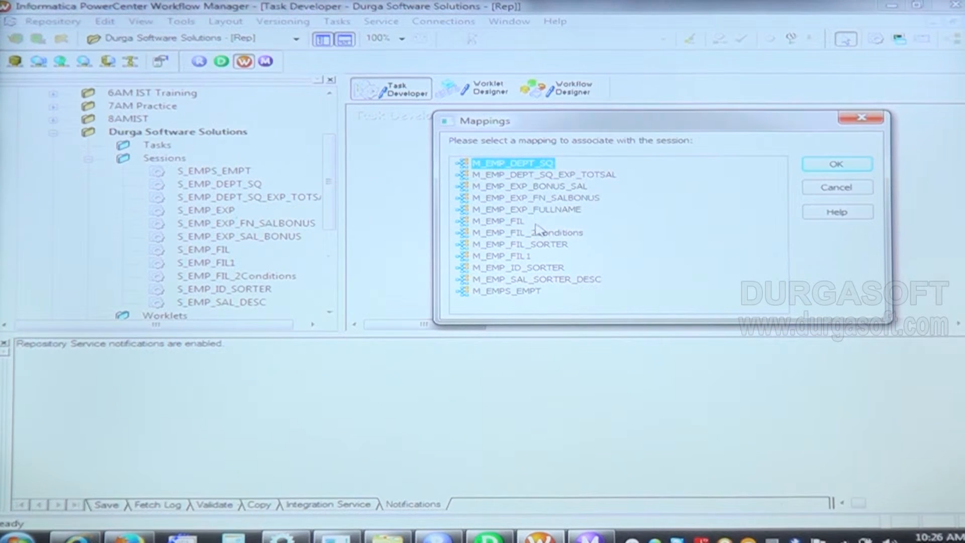
pyautogui.click(539, 244)
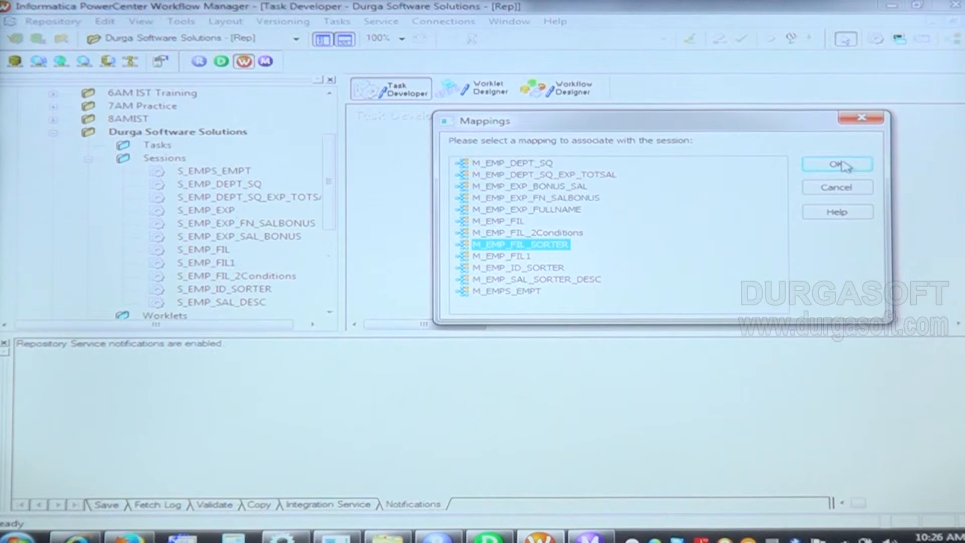
pyautogui.click(837, 164)
pyautogui.click(783, 219)
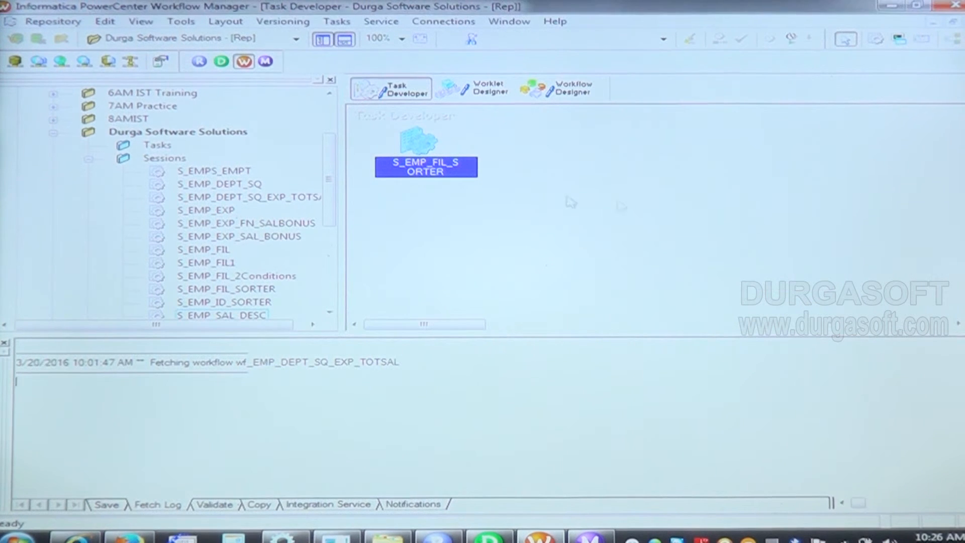
# Step: Open the S_EMP_FIL_SORTER session's mapping settings and set the SQ_EMPLOYEES source connection to HR
pyautogui.doubleClick(428, 150)
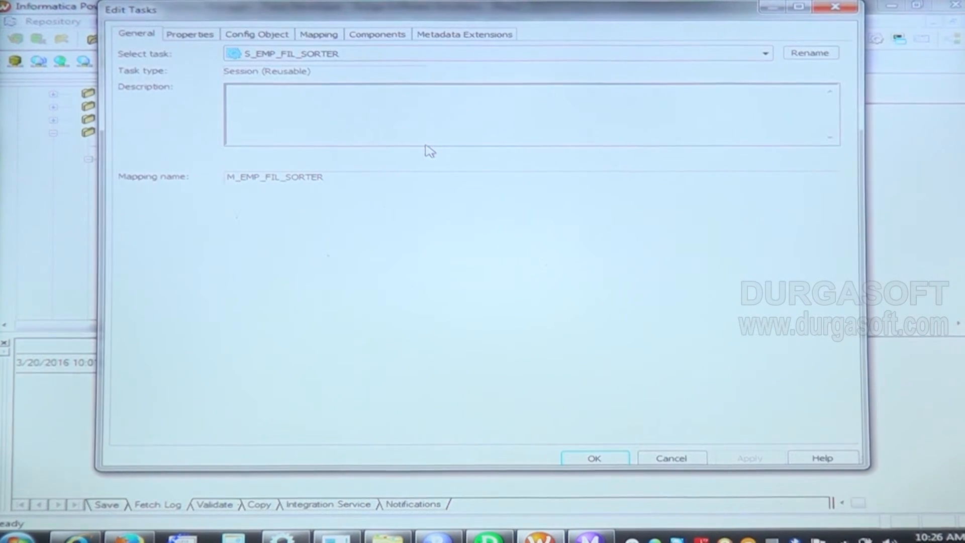
pyautogui.click(327, 34)
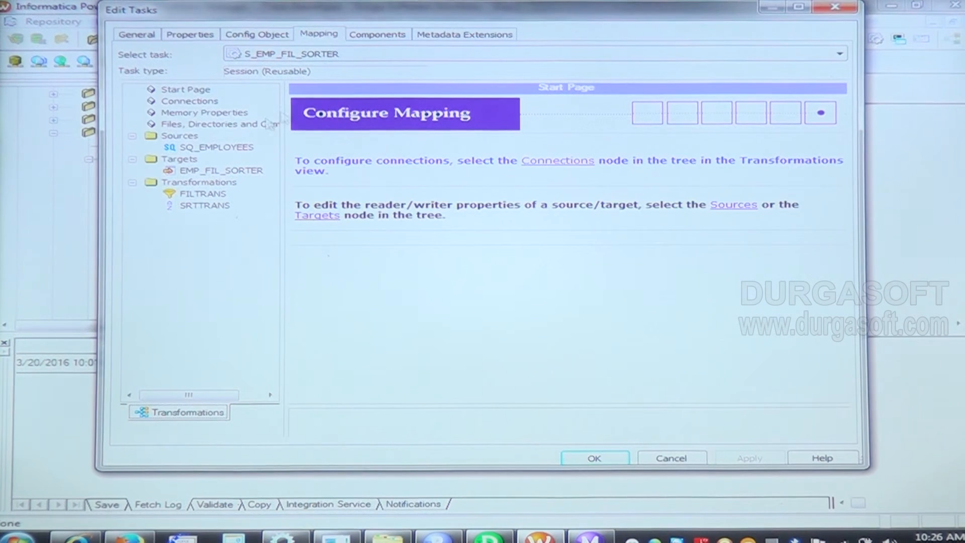
pyautogui.click(189, 147)
pyautogui.click(663, 255)
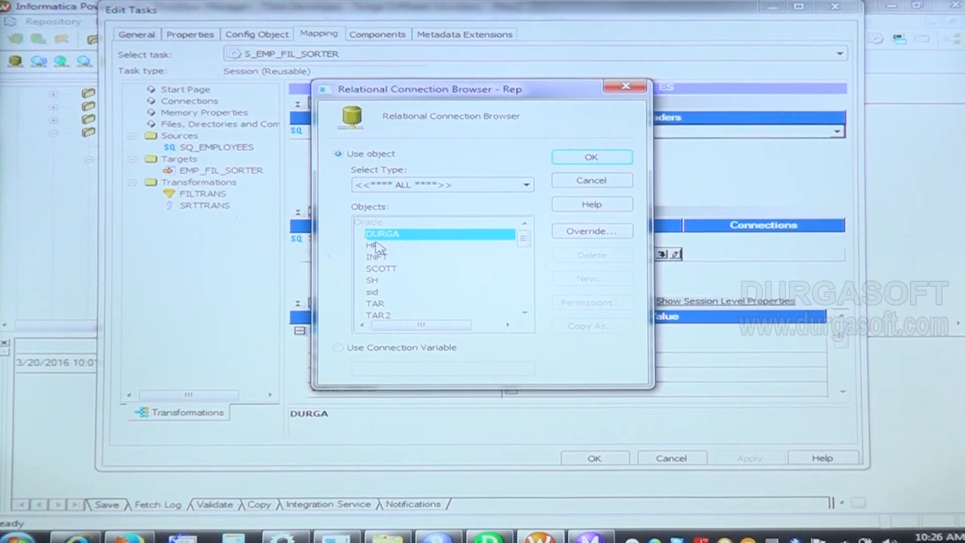
pyautogui.click(376, 245)
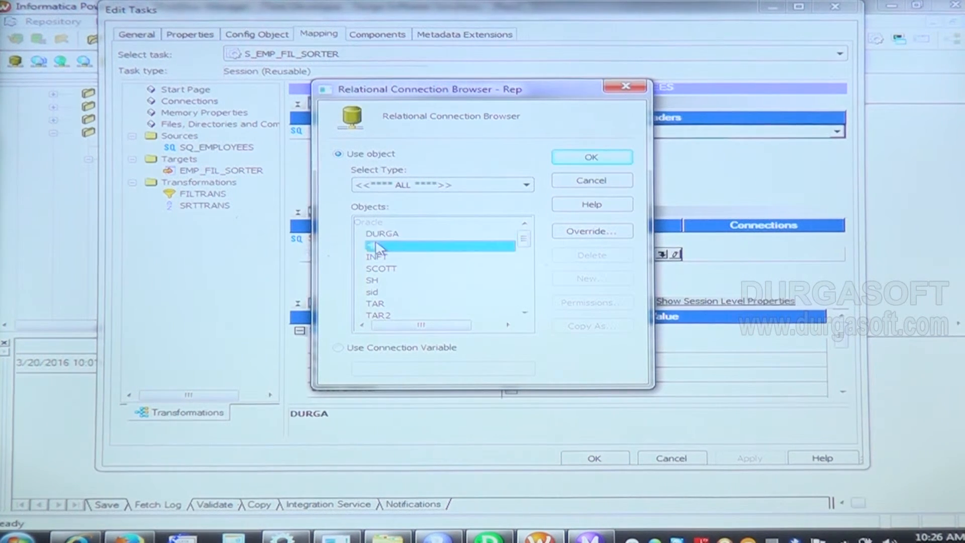
pyautogui.click(588, 158)
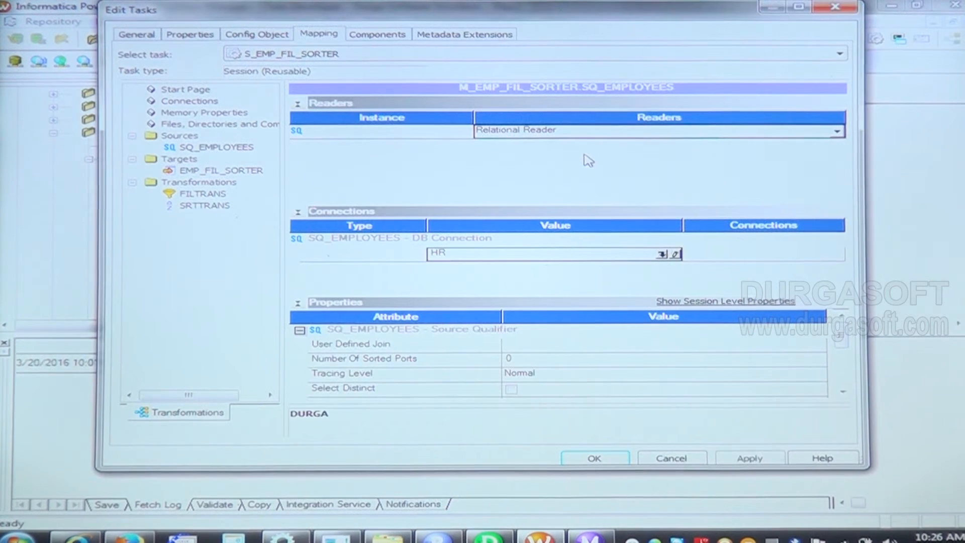
# Step: Set the EMP_FIL_SORTER target to the DURGA connection with Normal target load type, and save the session
pyautogui.click(224, 172)
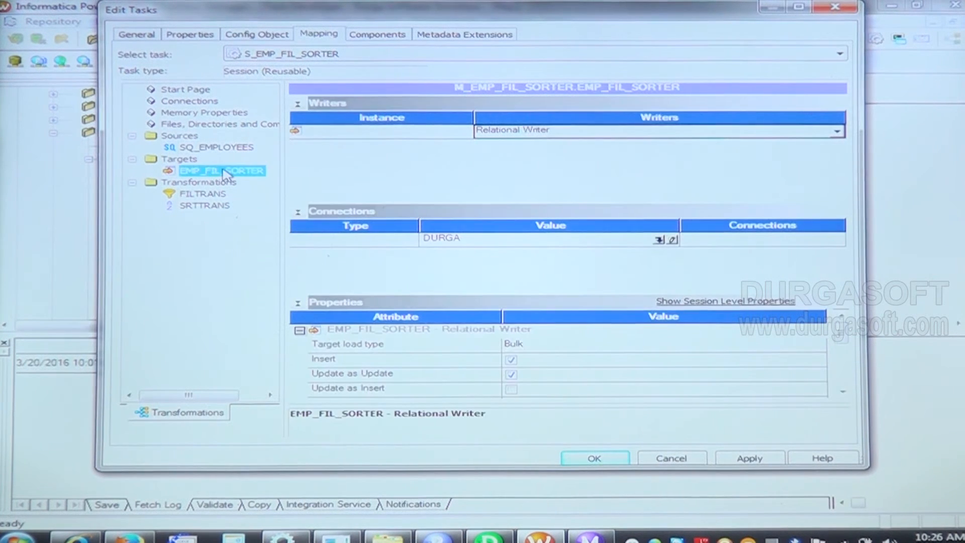
pyautogui.click(657, 239)
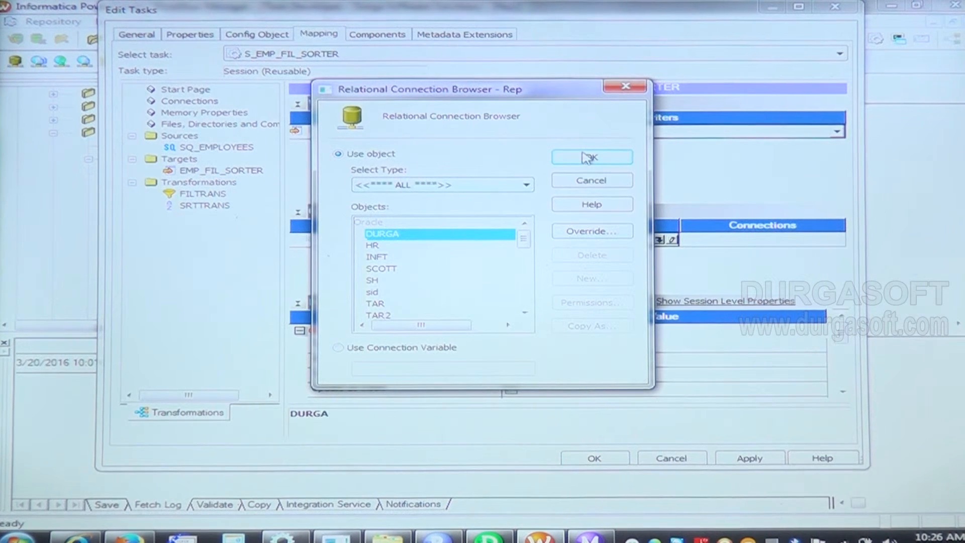
pyautogui.click(587, 158)
pyautogui.click(564, 344)
pyautogui.click(564, 345)
pyautogui.click(564, 360)
pyautogui.click(746, 458)
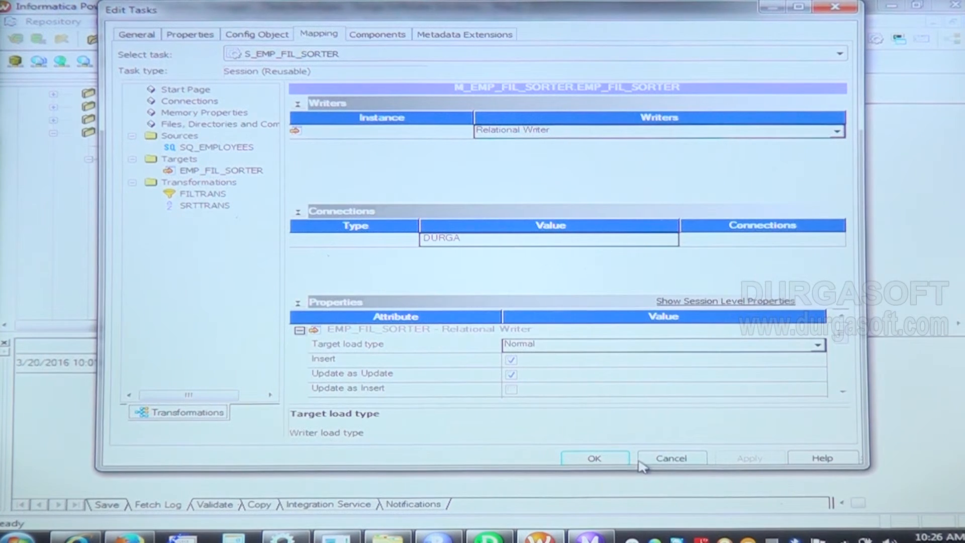
pyautogui.click(594, 458)
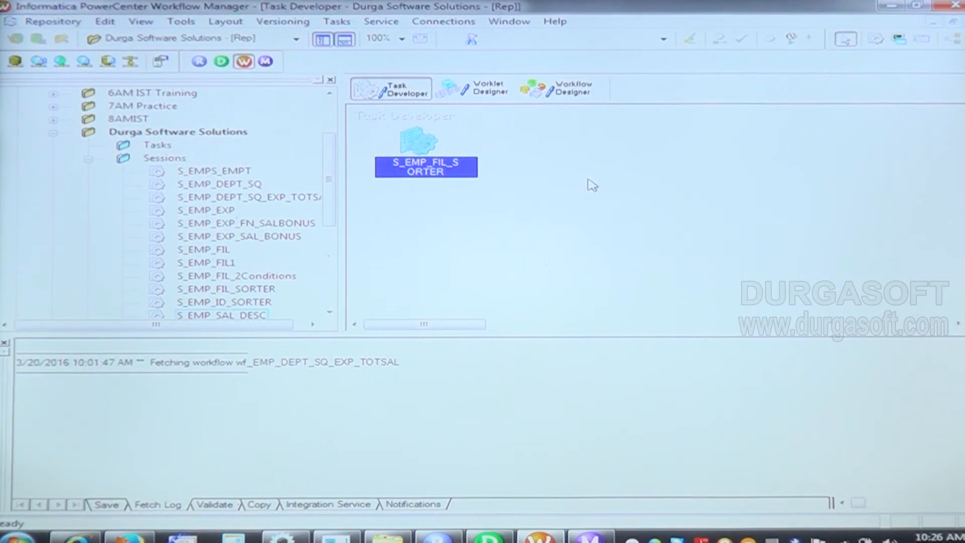
pyautogui.hotkey('ctrl', 's')
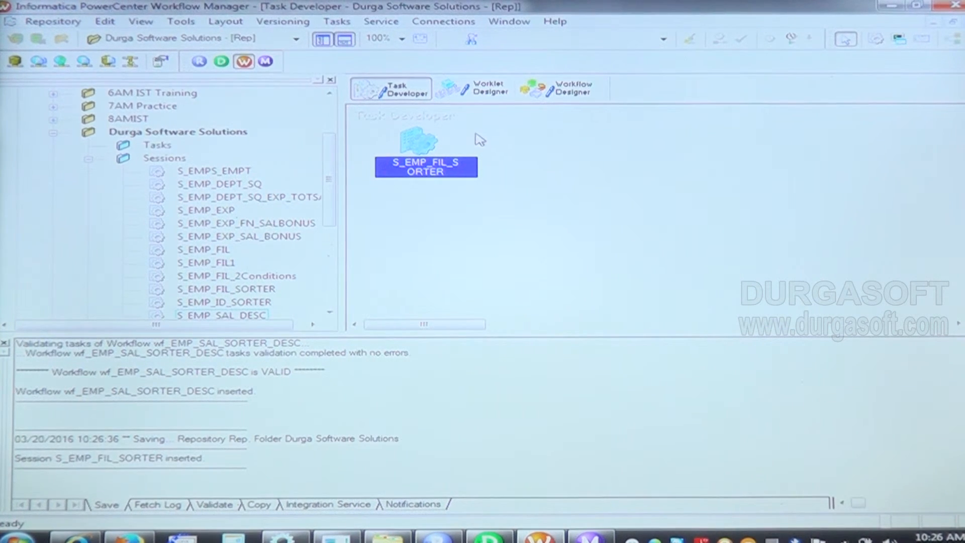
# Step: Create a workflow named wf_EMP_FIL_SORTER in the Workflow Designer
pyautogui.click(573, 88)
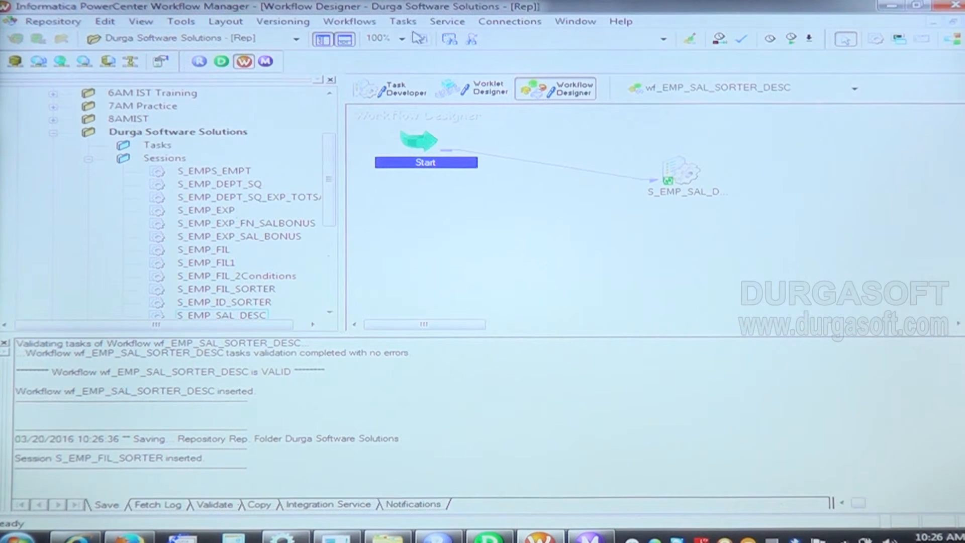
pyautogui.click(349, 21)
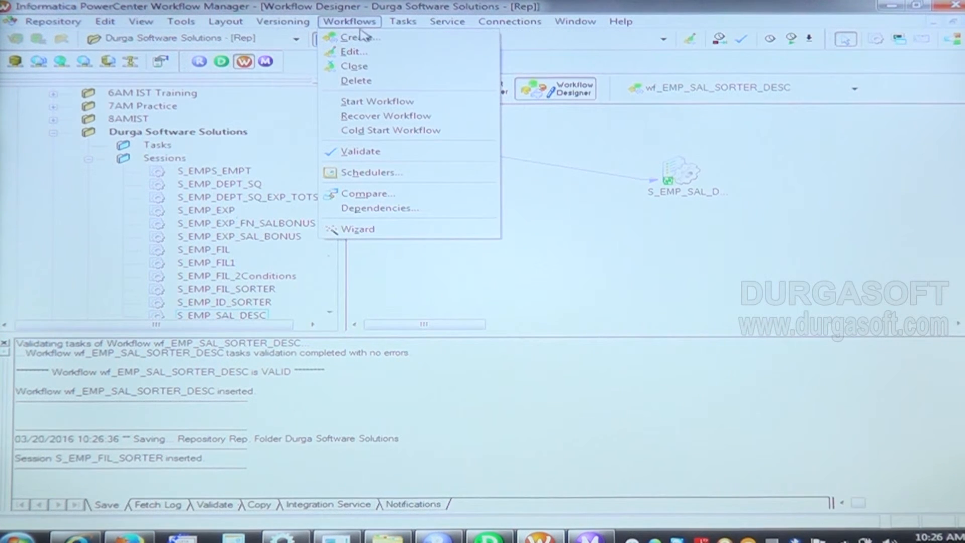
pyautogui.click(366, 40)
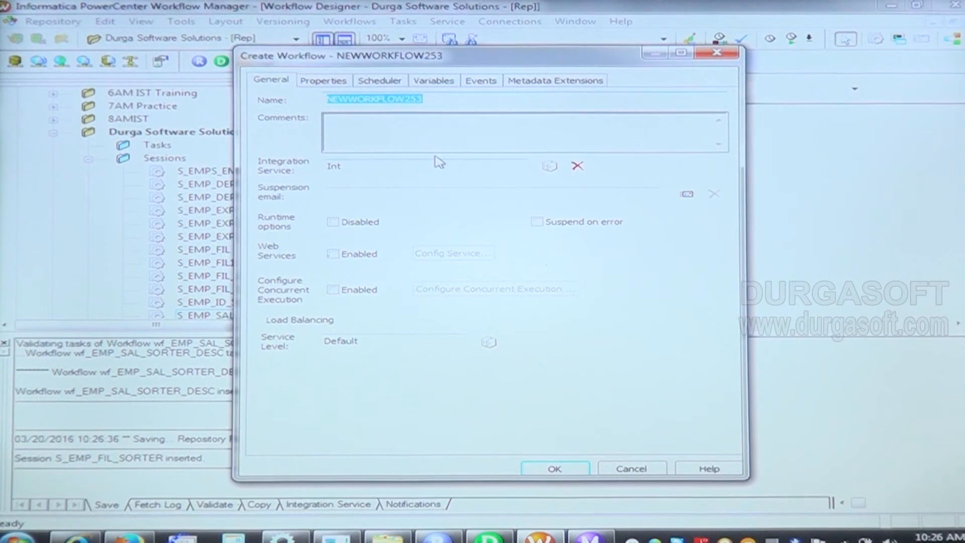
pyautogui.write('wf_EMP_FIL_SORTER')
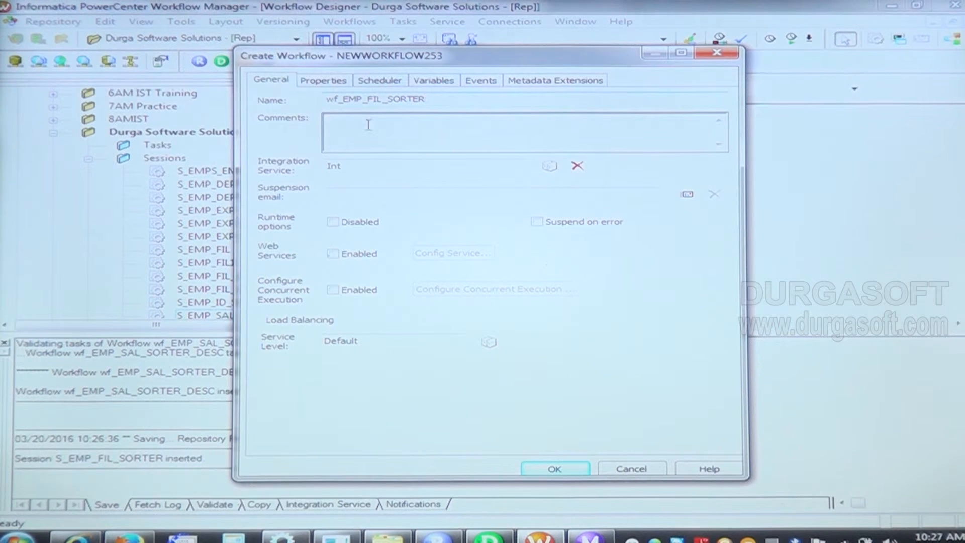
pyautogui.click(566, 466)
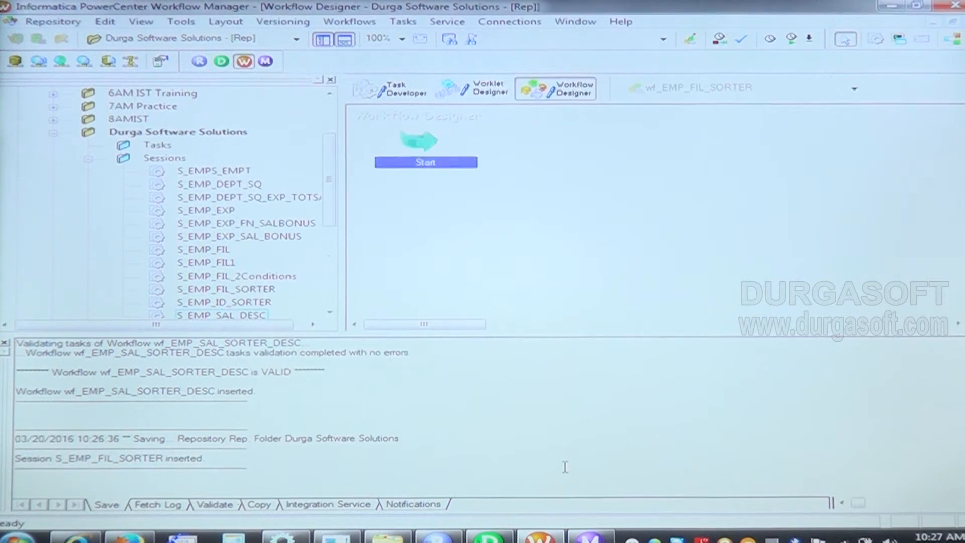
# Step: Add the S_EMP_FIL_SORTER session to the workflow, link the Start task to it, and save
pyautogui.moveTo(343, 212); pyautogui.dragTo(402, 215)
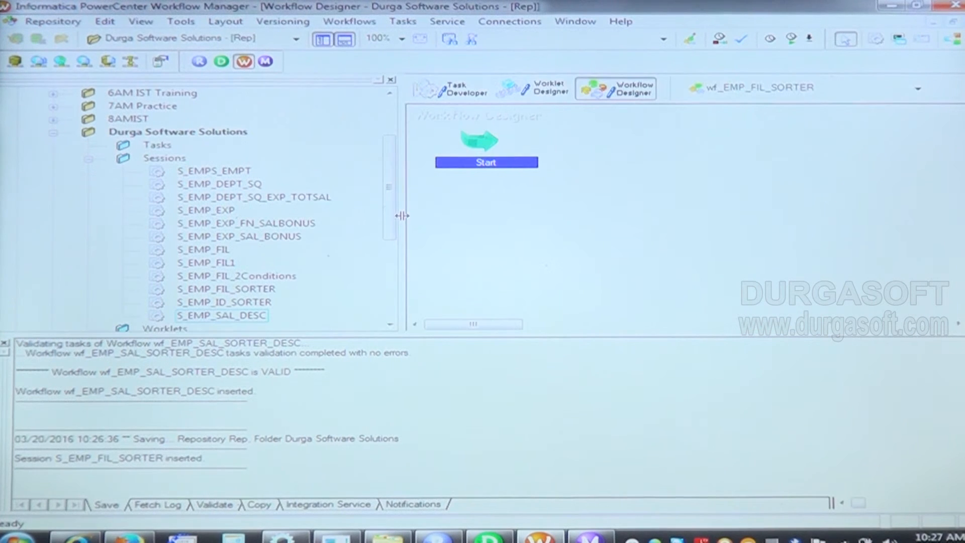
pyautogui.click(243, 291)
pyautogui.moveTo(243, 296); pyautogui.dragTo(688, 160)
pyautogui.click(403, 22)
pyautogui.click(424, 109)
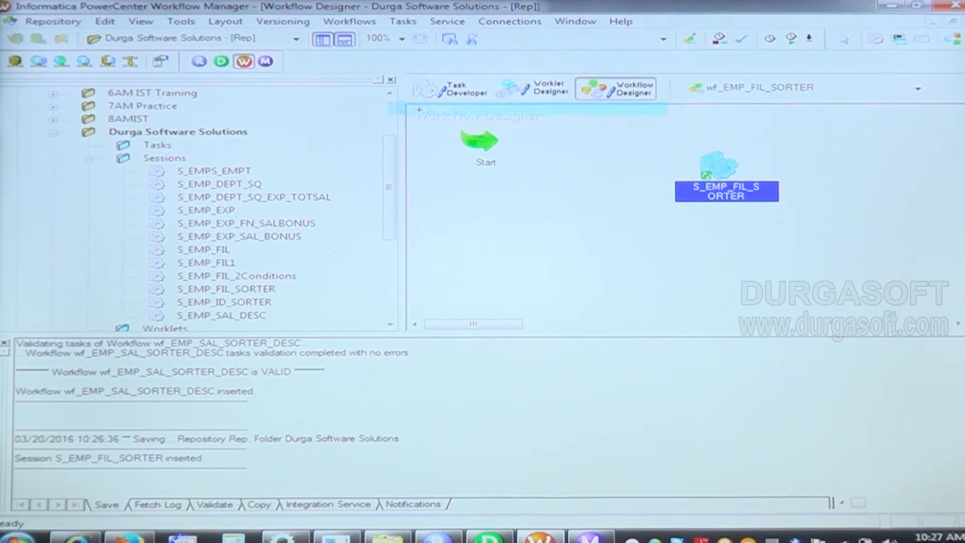
pyautogui.moveTo(477, 144); pyautogui.dragTo(693, 165)
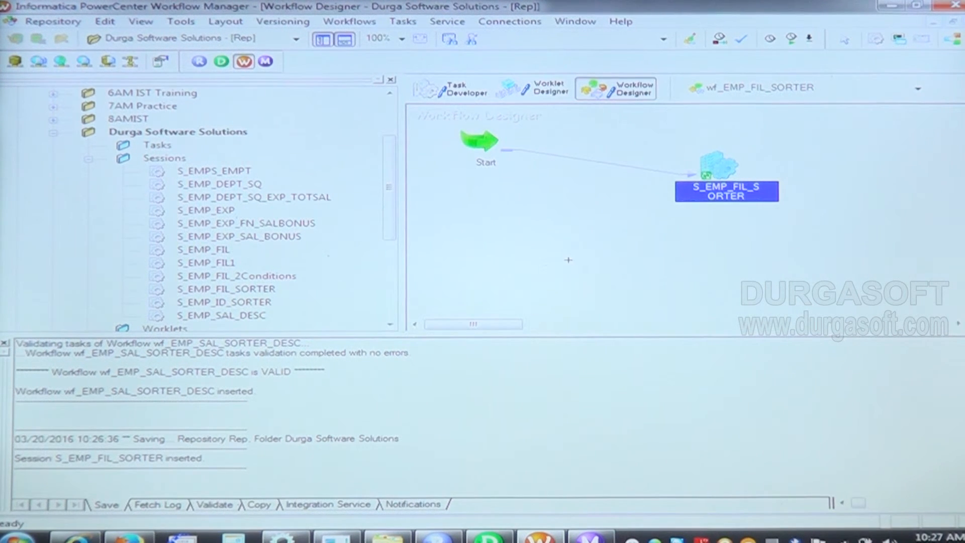
pyautogui.hotkey('ctrl', 's')
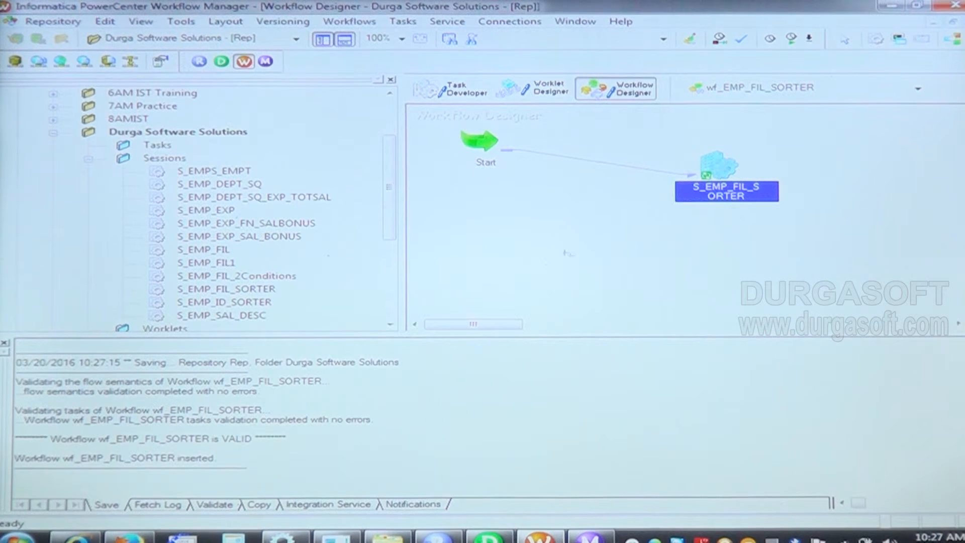
# Step: Leave link mode and start the wf_EMP_FIL_SORTER workflow from its Start task
pyautogui.press('Escape')
pyautogui.rightClick(485, 147)
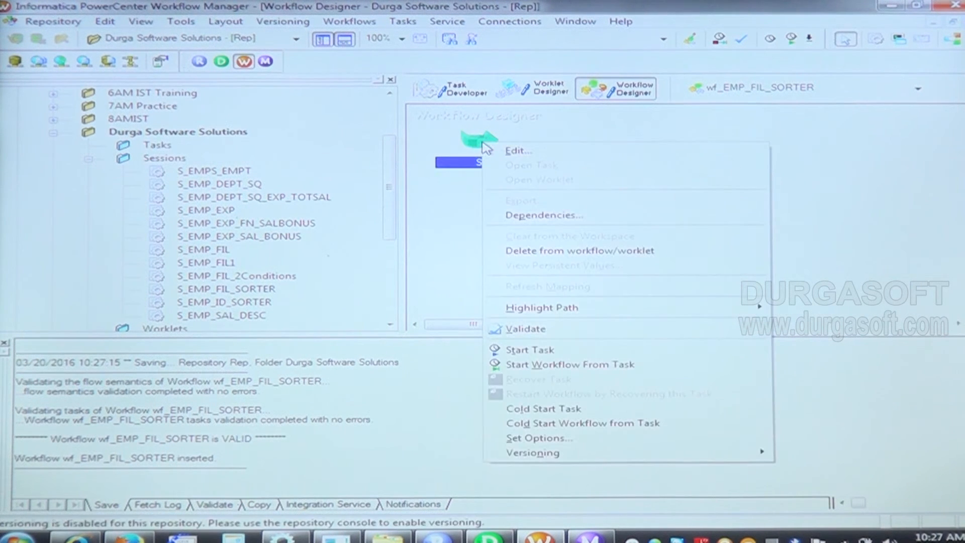
pyautogui.click(530, 365)
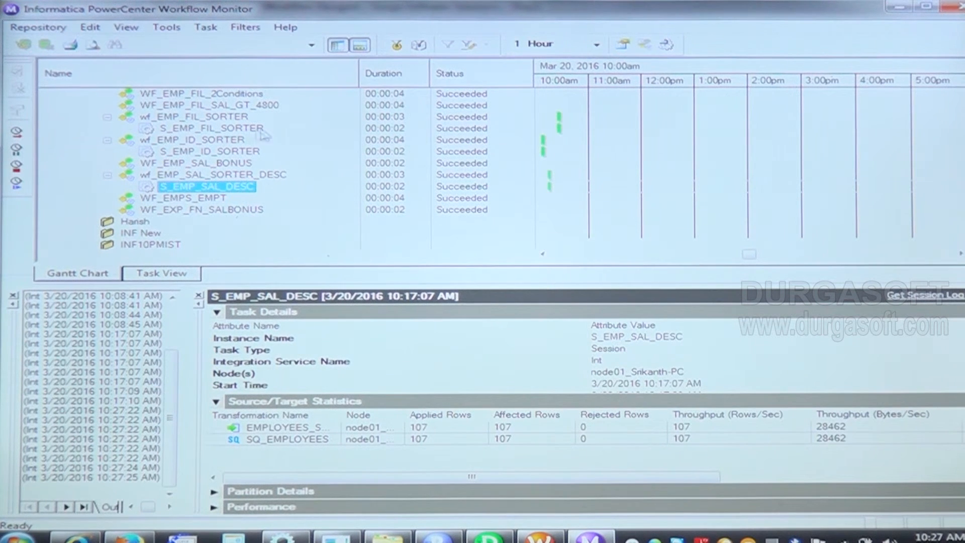
# Step: Show the run properties of the S_EMP_FIL_SORTER session in Workflow Monitor to check its source and target statistics
pyautogui.click(234, 126)
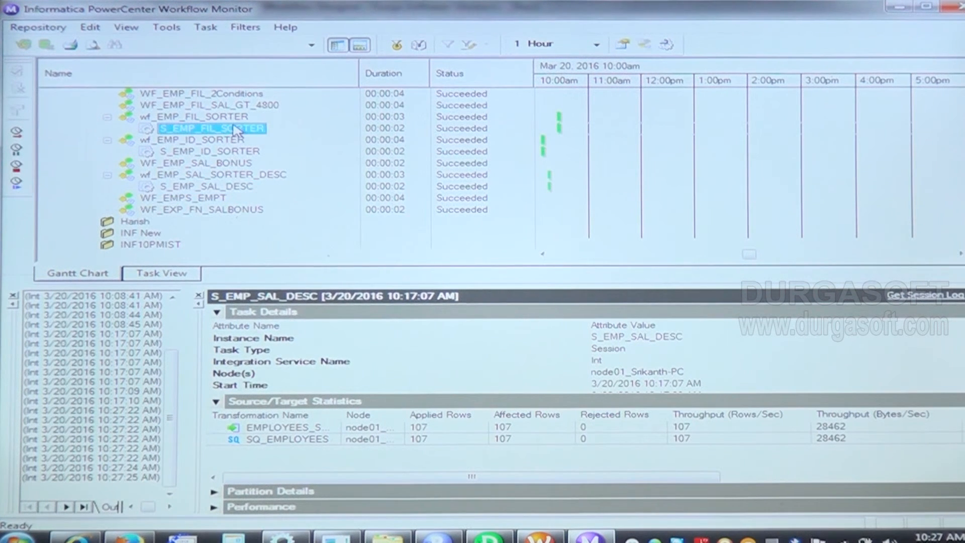
pyautogui.rightClick(234, 127)
pyautogui.click(326, 355)
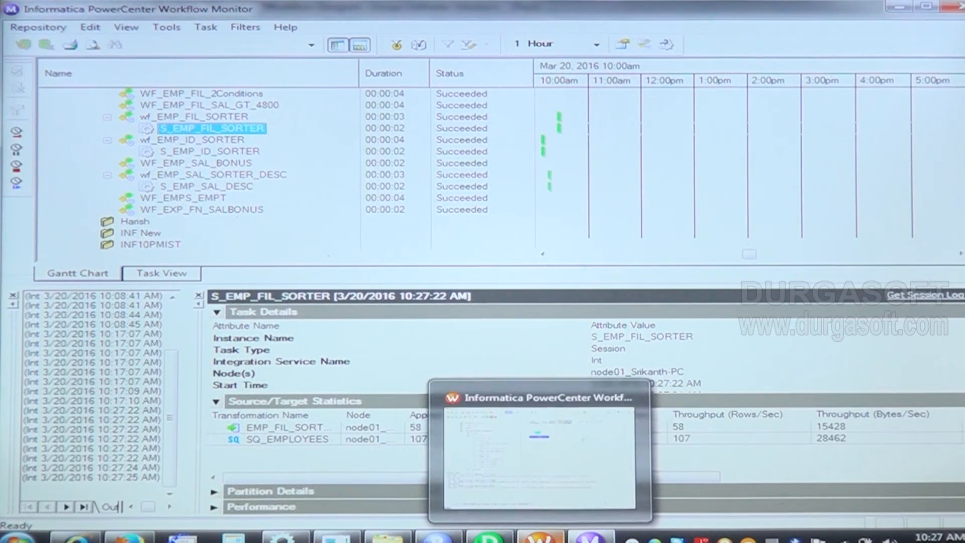
# Step: Switch to Designer and preview the EMP_FIL_SORTER target's data, entering the database password to connect
pyautogui.click(490, 535)
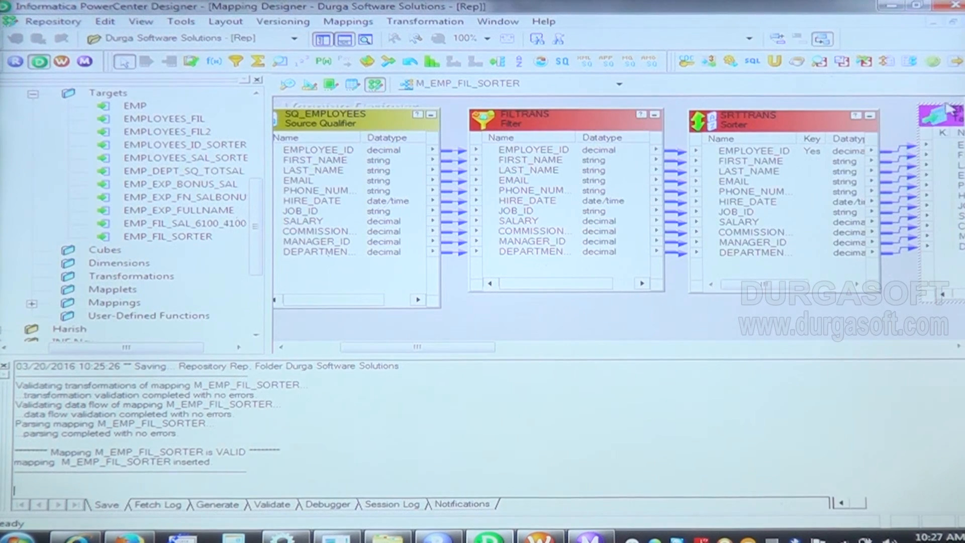
pyautogui.rightClick(953, 120)
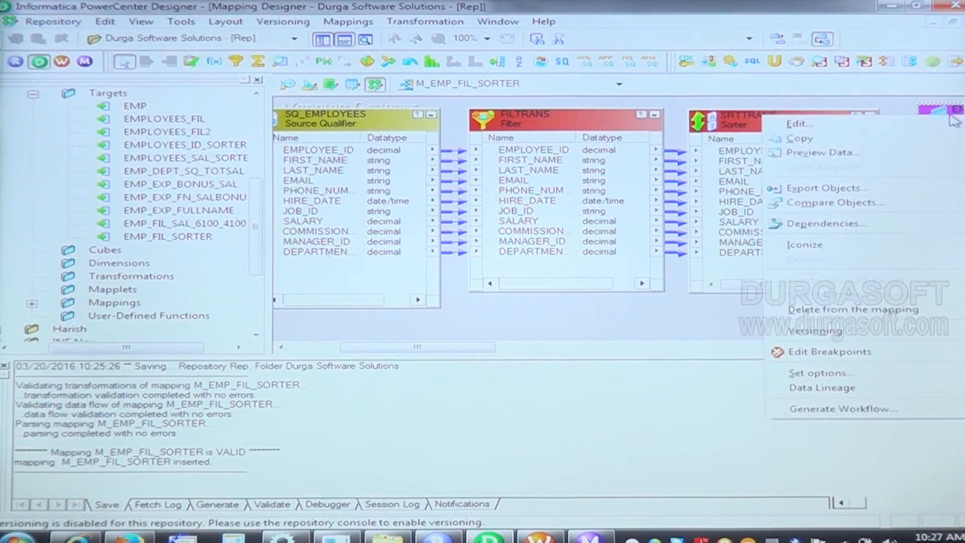
pyautogui.click(884, 159)
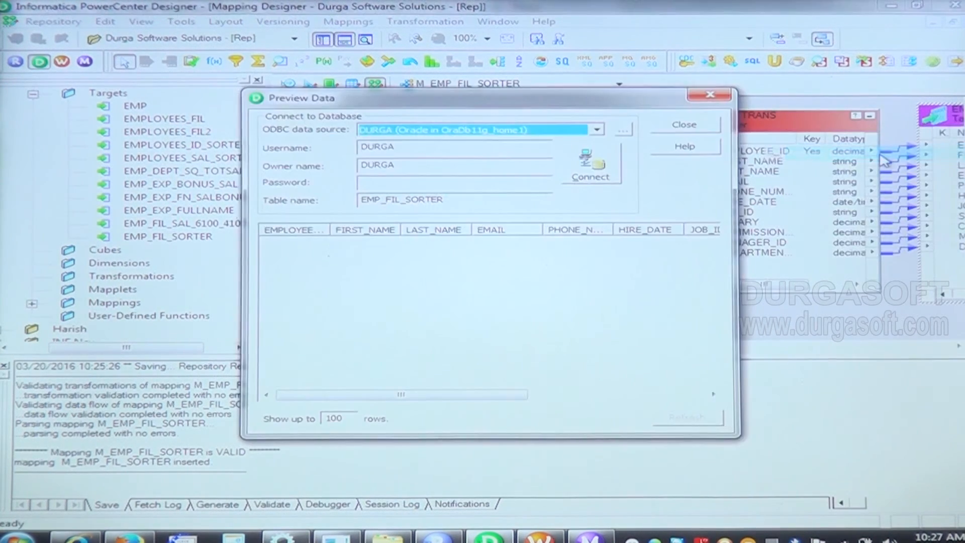
pyautogui.click(478, 181)
pyautogui.write('****')
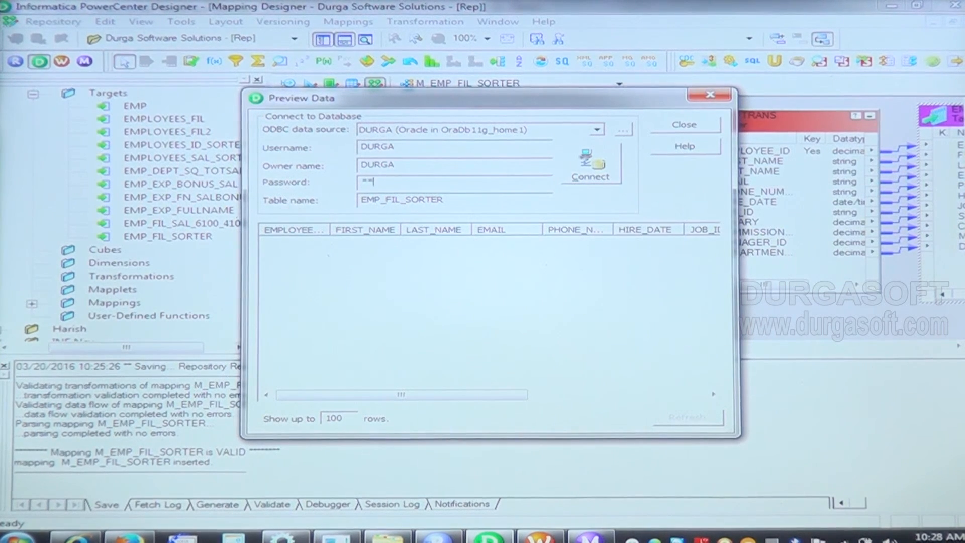
pyautogui.press('Return')
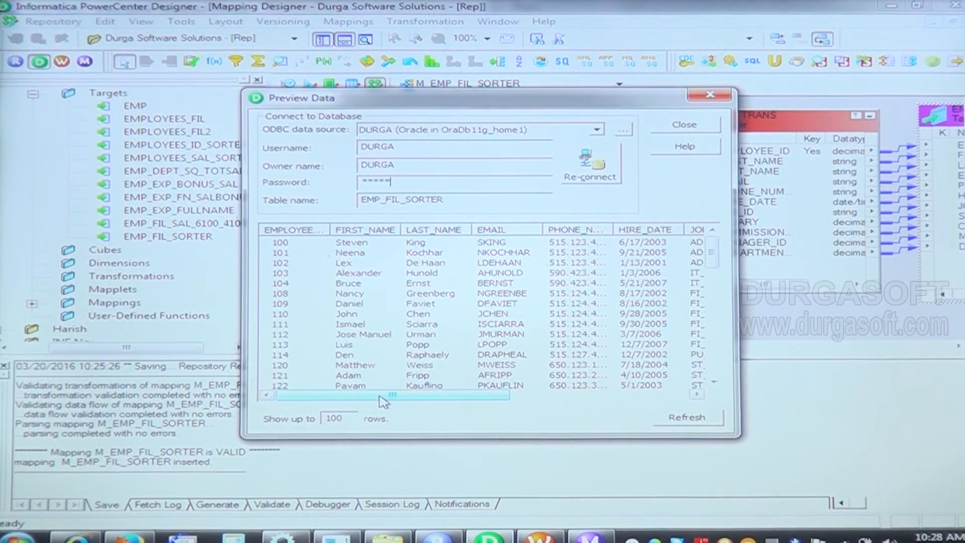
# Step: Examine the salary values and employee ID order throughout the previewed EMP_FIL_SORTER rows, and close the preview
pyautogui.moveTo(384, 401); pyautogui.dragTo(549, 398)
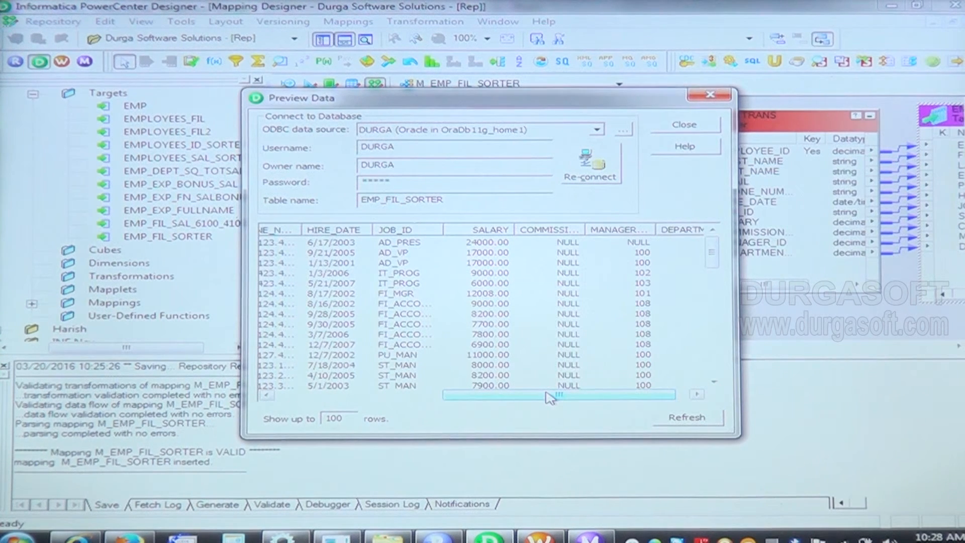
pyautogui.moveTo(712, 262); pyautogui.dragTo(717, 375)
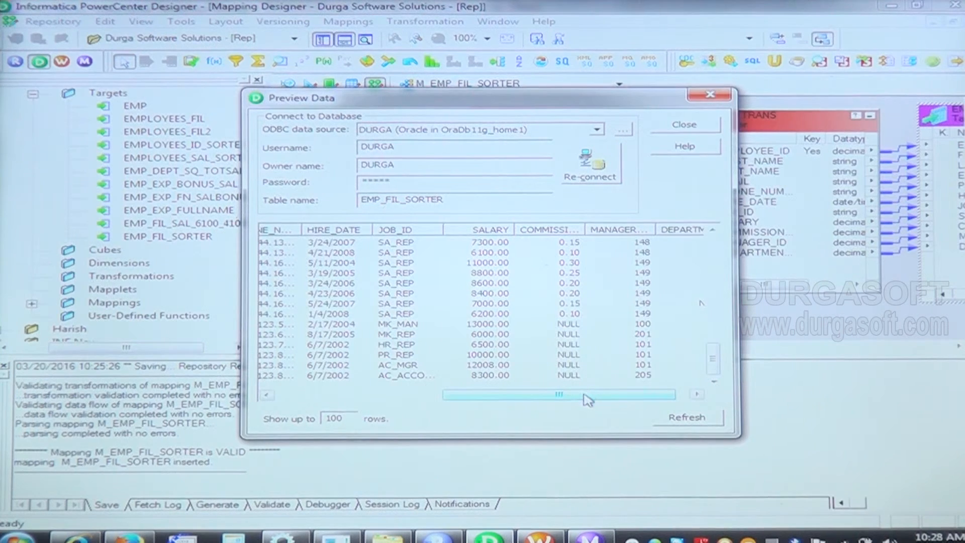
pyautogui.moveTo(588, 400); pyautogui.dragTo(342, 408)
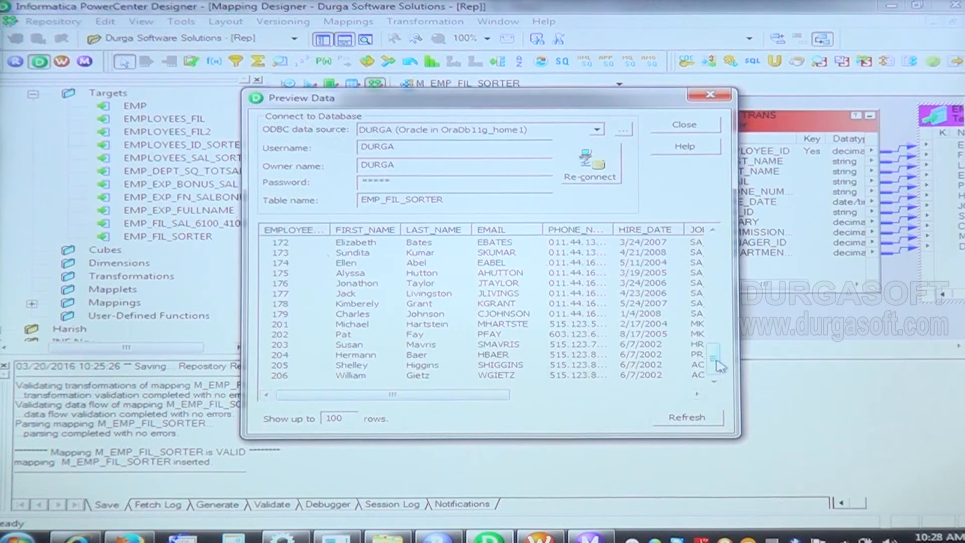
pyautogui.moveTo(714, 366); pyautogui.dragTo(716, 272)
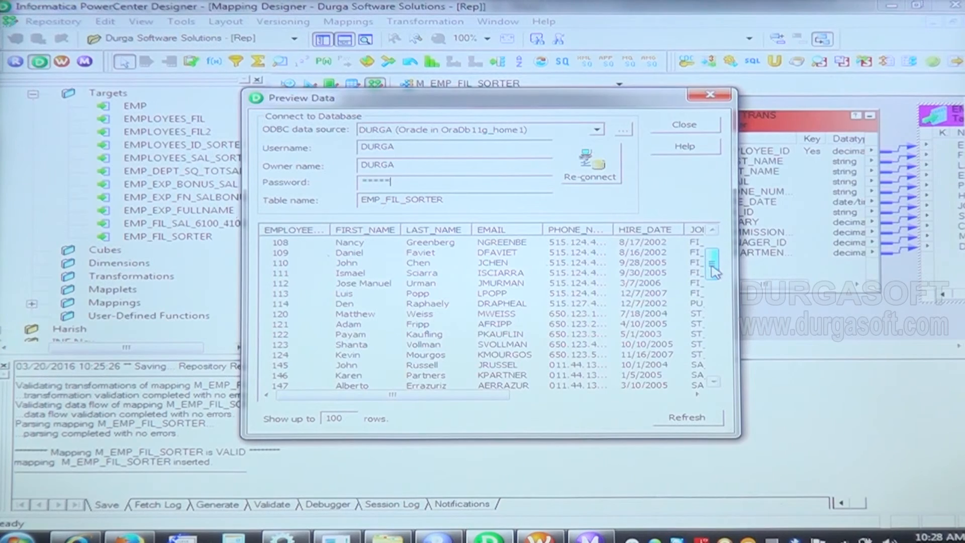
pyautogui.moveTo(715, 271); pyautogui.dragTo(716, 251)
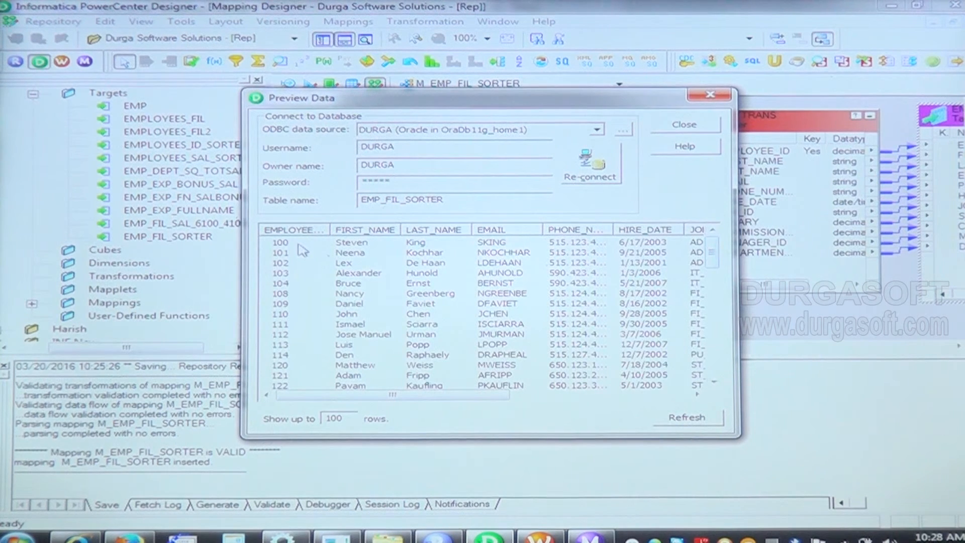
pyautogui.moveTo(315, 401); pyautogui.dragTo(236, 389)
pyautogui.click(715, 97)
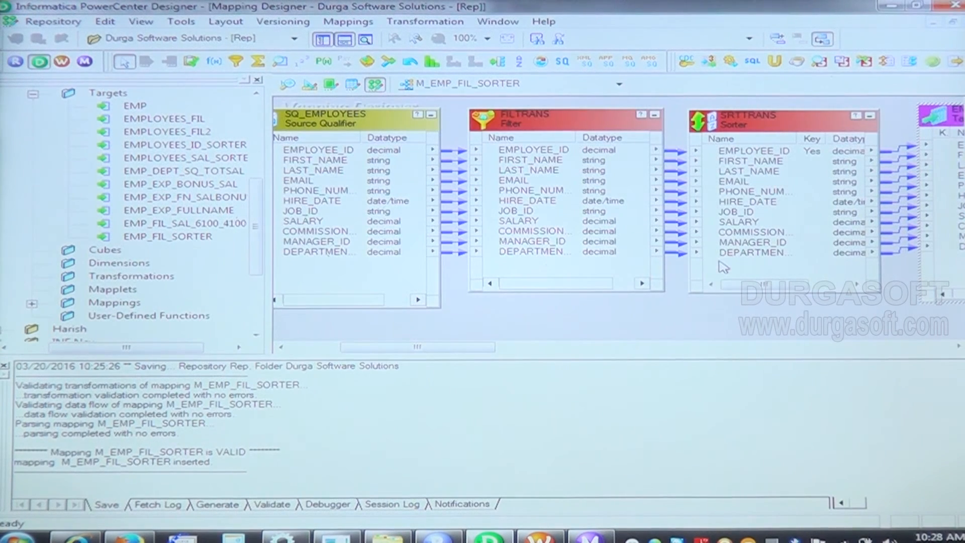